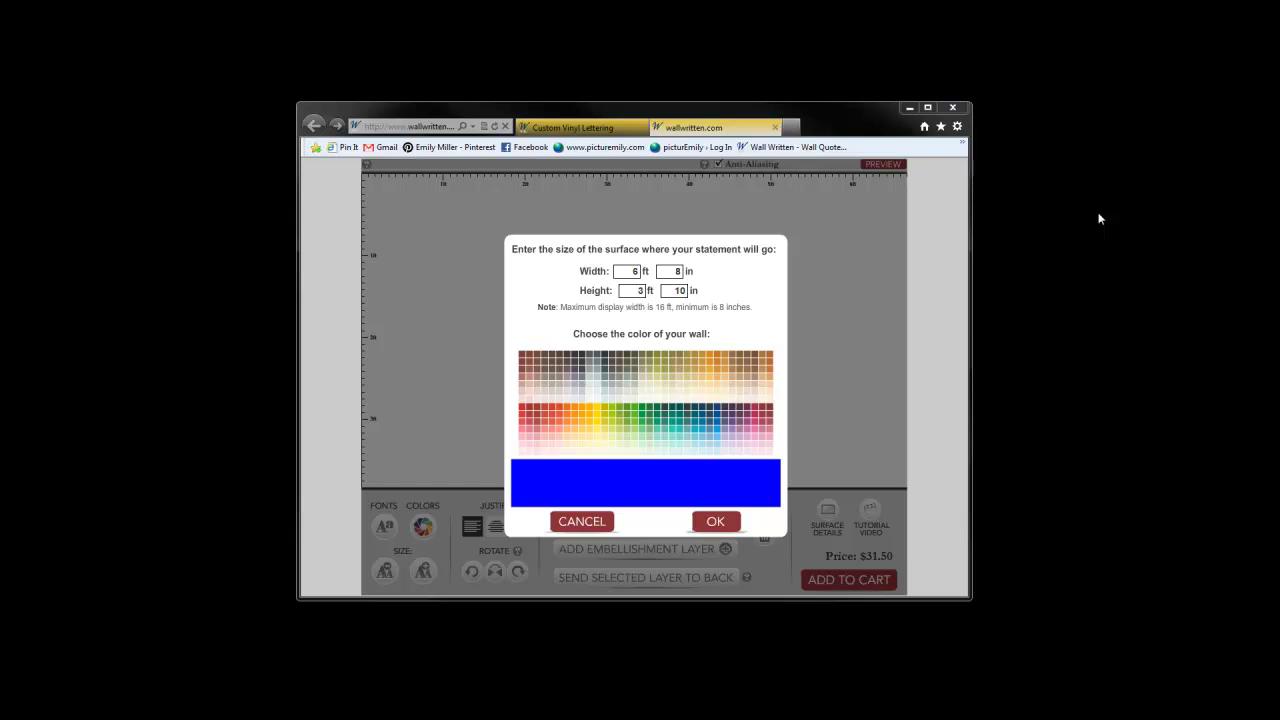
Set the surface size to 4 ft 8 in wide by 32 in high with a light green wall color
{"action": "left_click", "coordinate": [927, 107]}
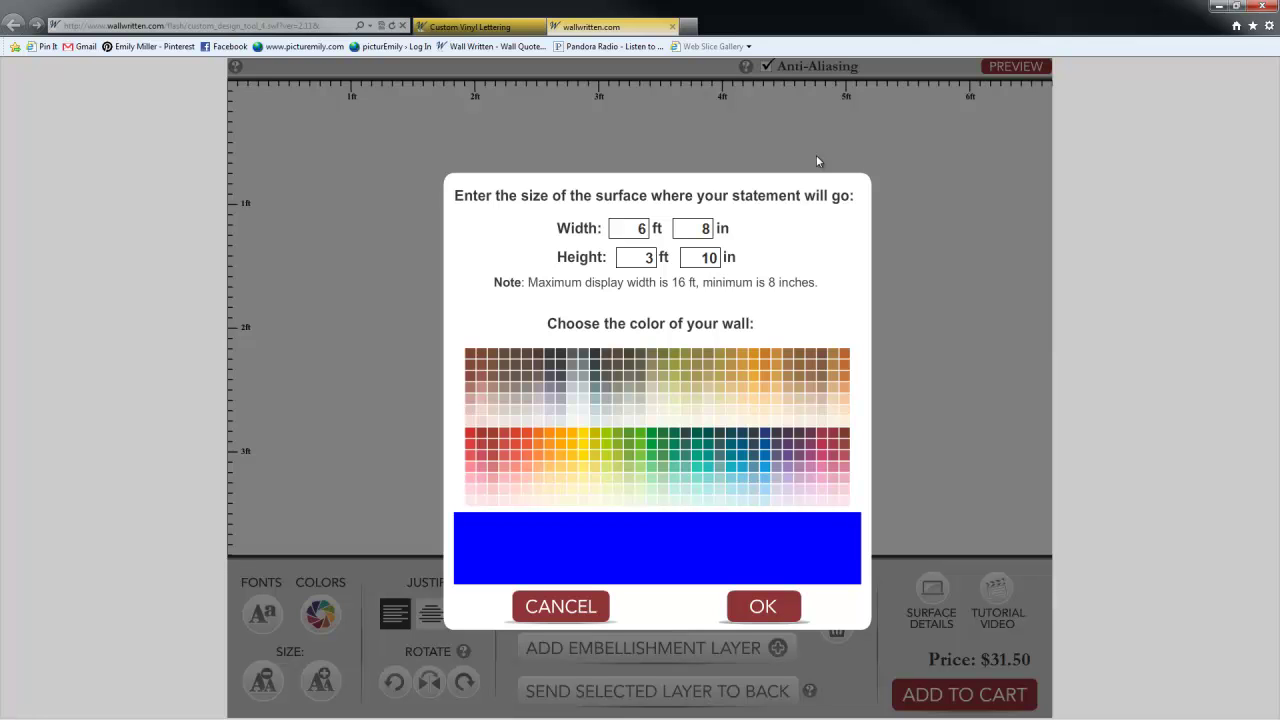
{"action": "double_click", "coordinate": [644, 228]}
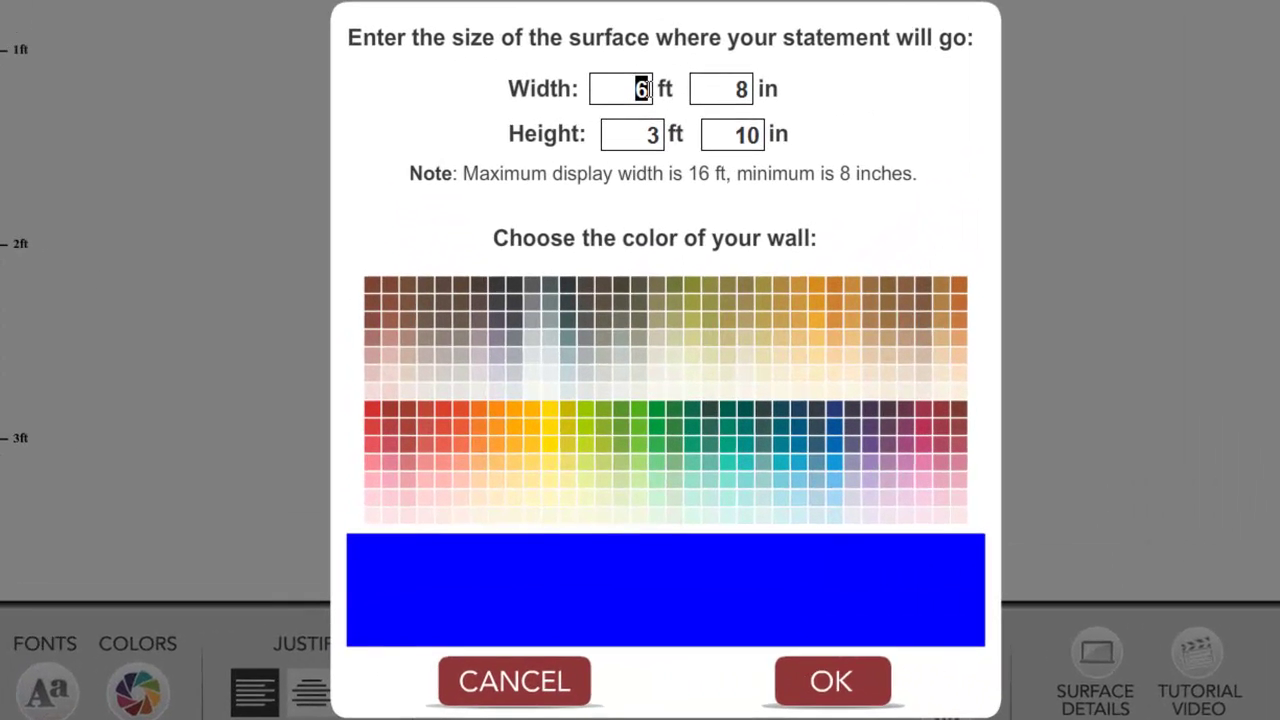
{"action": "type", "text": "4"}
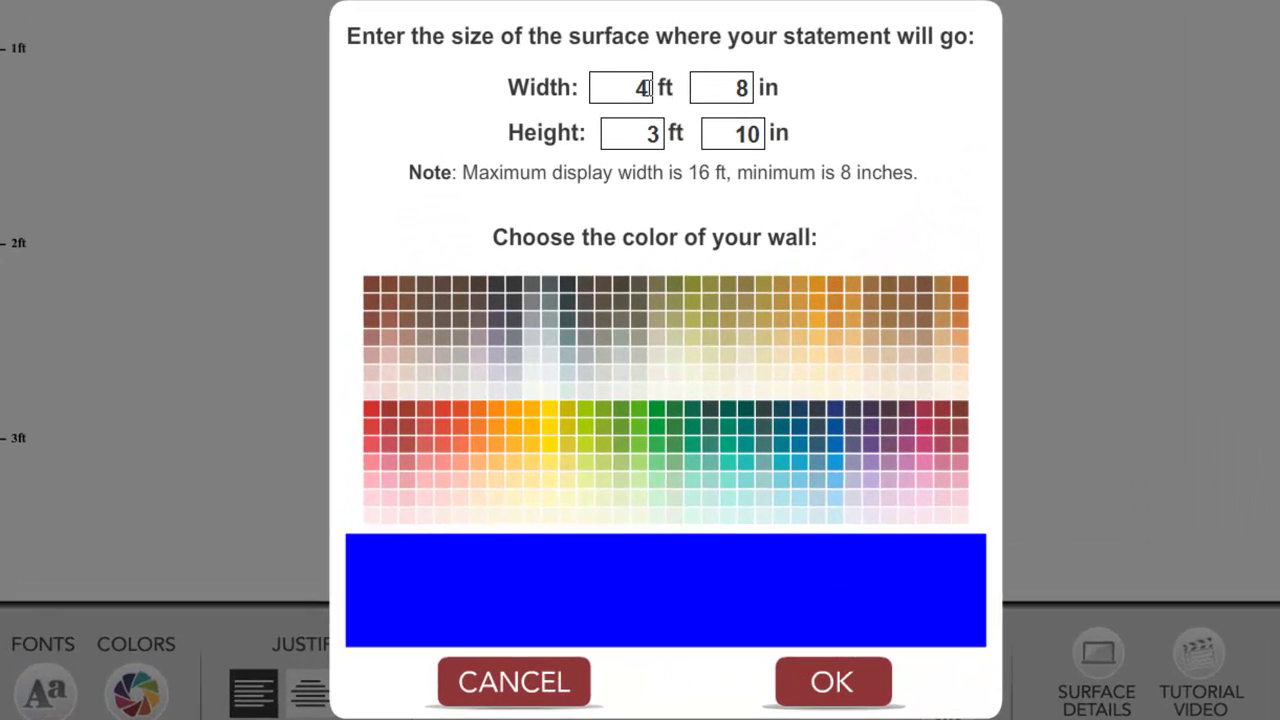
{"action": "double_click", "coordinate": [652, 134]}
{"action": "key", "text": "BackSpace"}
{"action": "double_click", "coordinate": [745, 134]}
{"action": "type", "text": "32"}
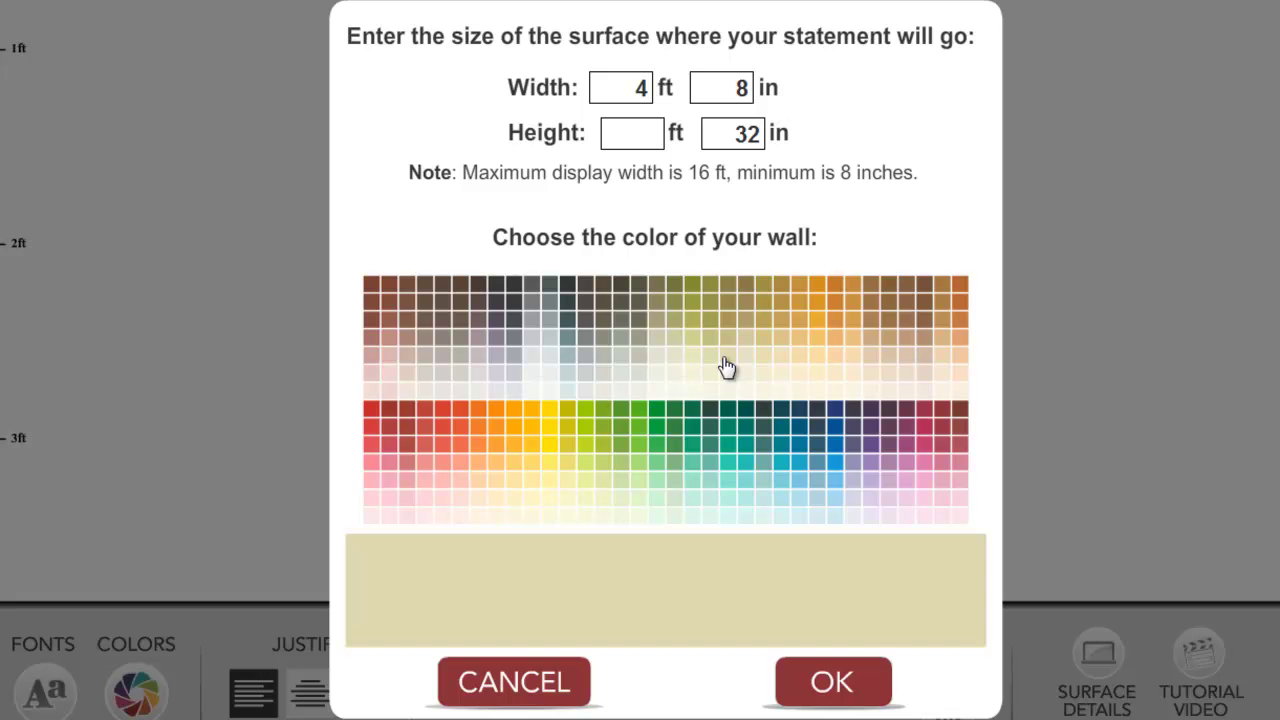
{"action": "left_click", "coordinate": [603, 480]}
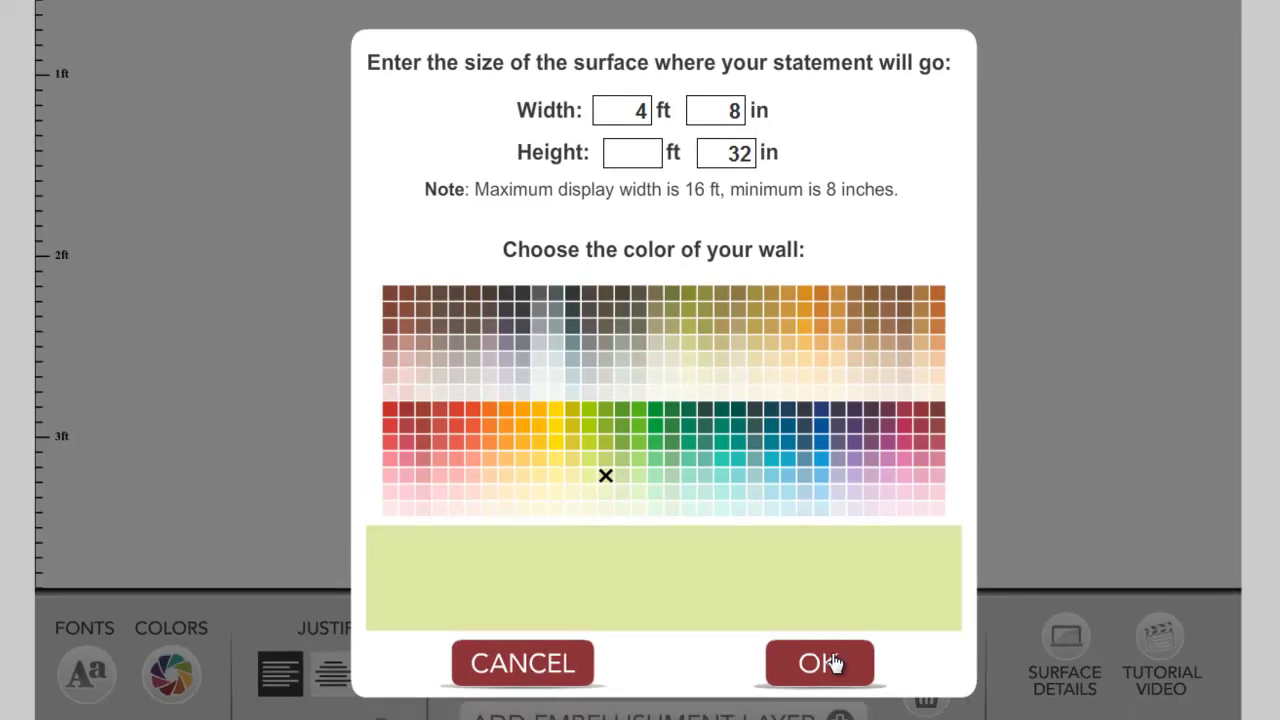
{"action": "left_click", "coordinate": [848, 682]}
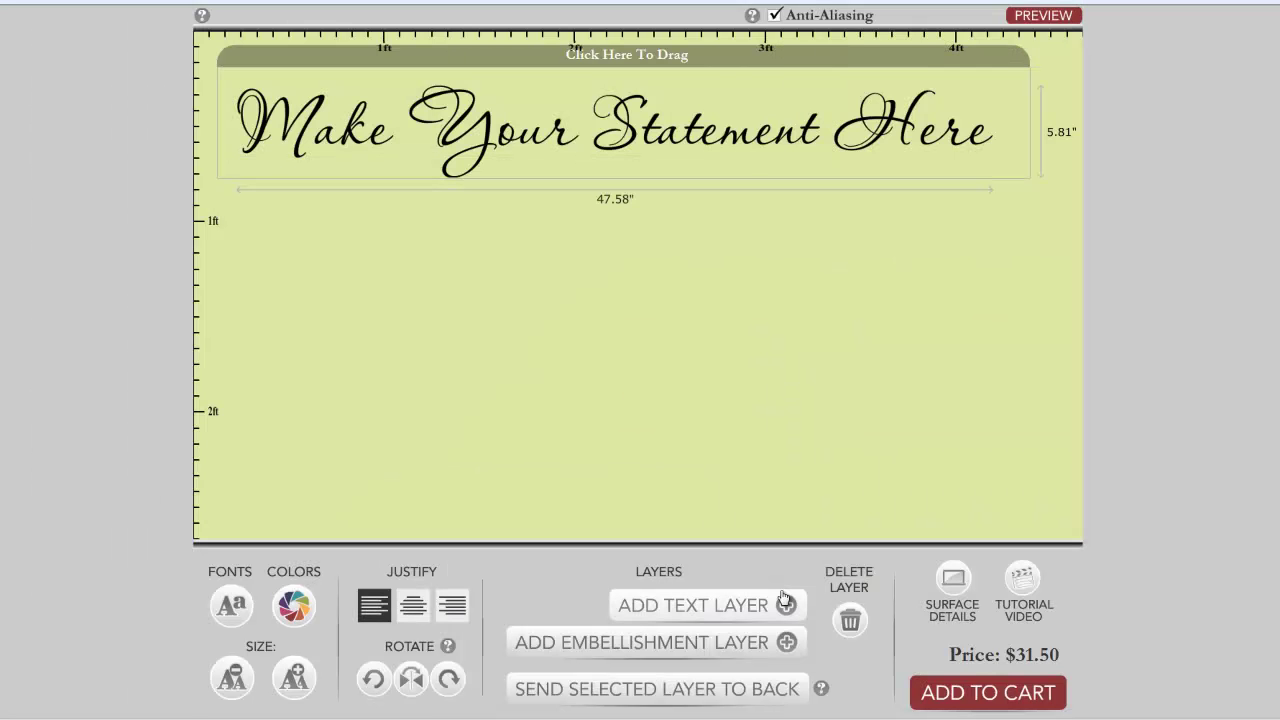
Replace the placeholder statement with the couple's first names and surname, followed by a new line reading "now and forever"
{"action": "left_click_drag", "start_coordinate": [930, 147], "coordinate": [128, 218]}
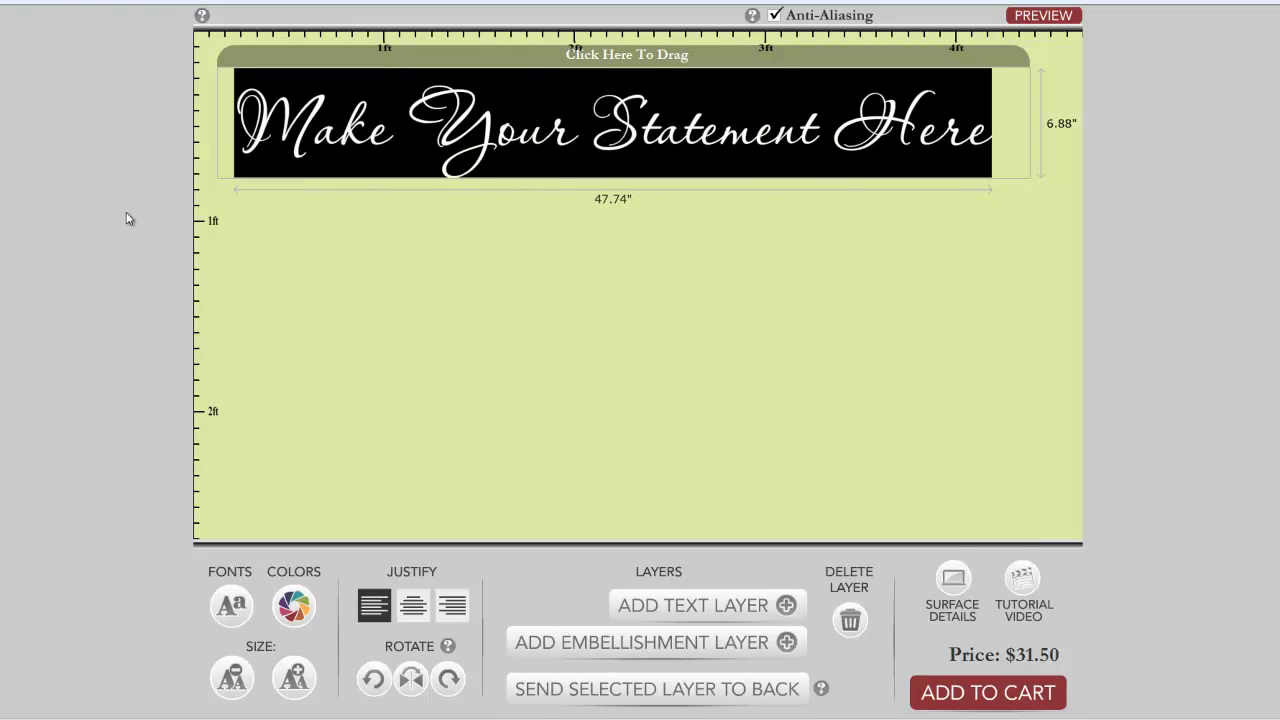
{"action": "type", "text": "Rory & Amelia Williams"}
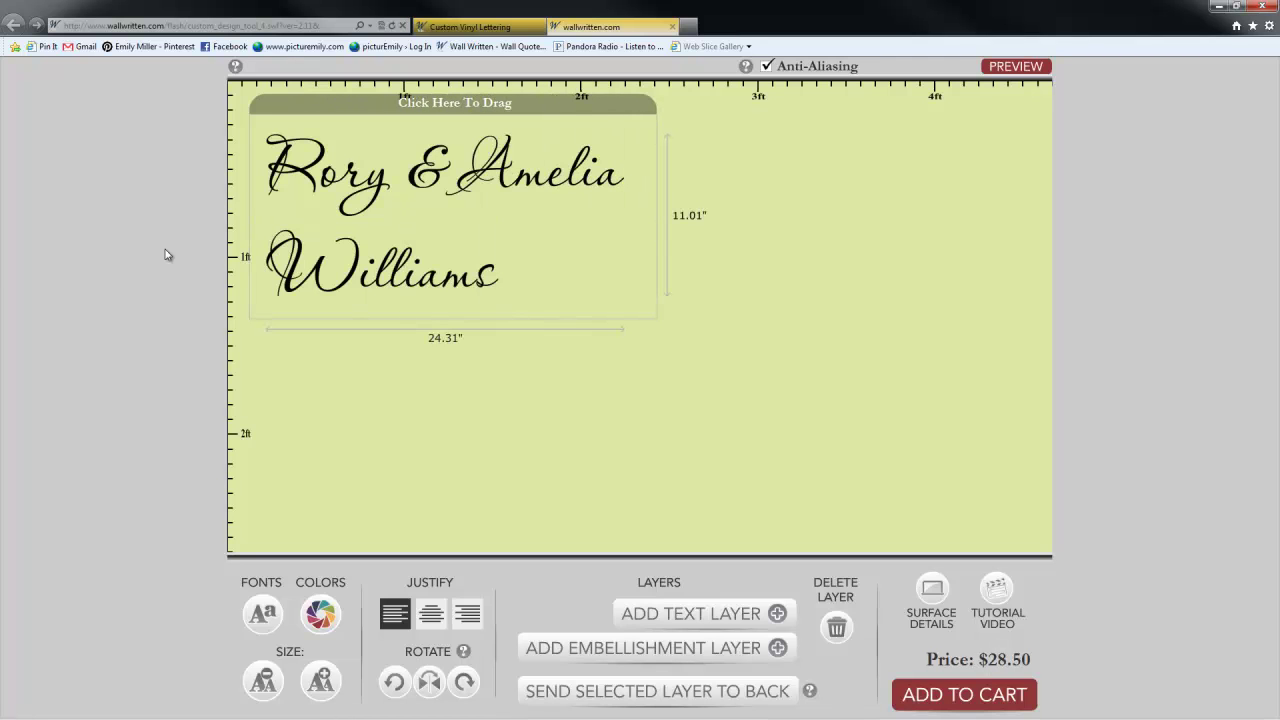
{"action": "key", "text": "Return"}
{"action": "type", "text": "now and forever"}
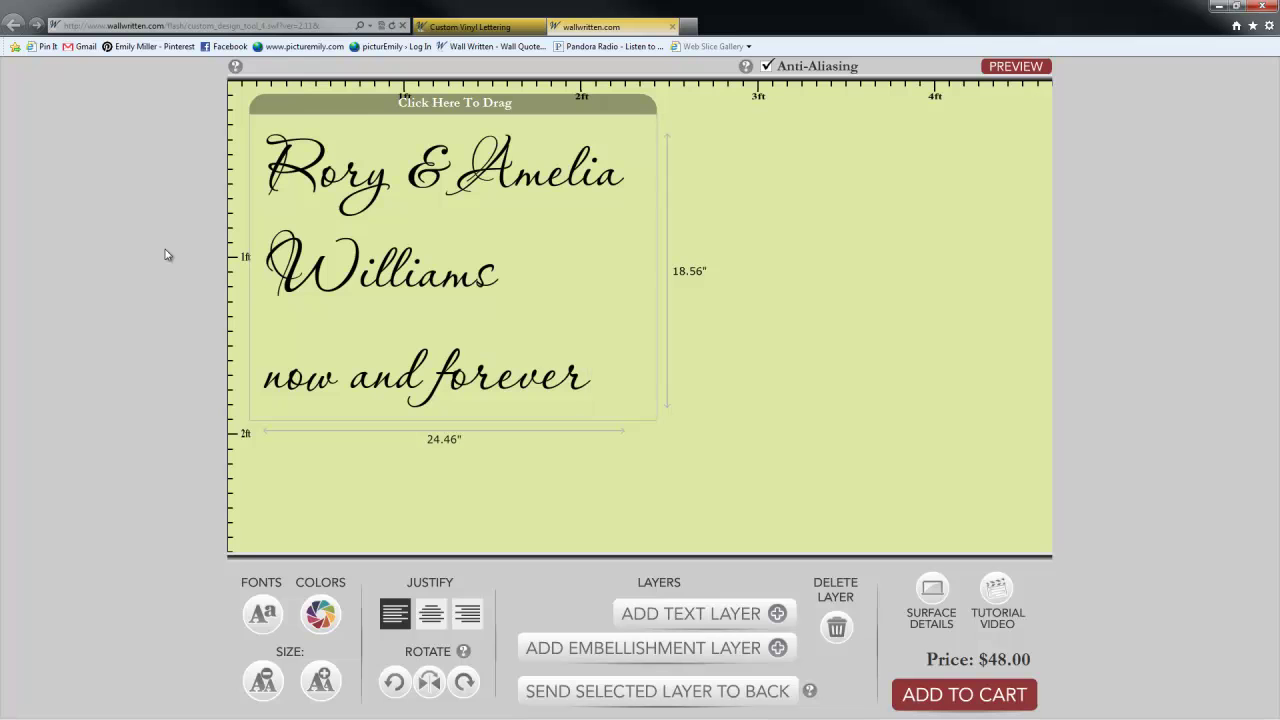
Change the statement's font to Garamond and its color to matte white
{"action": "left_click", "coordinate": [262, 616]}
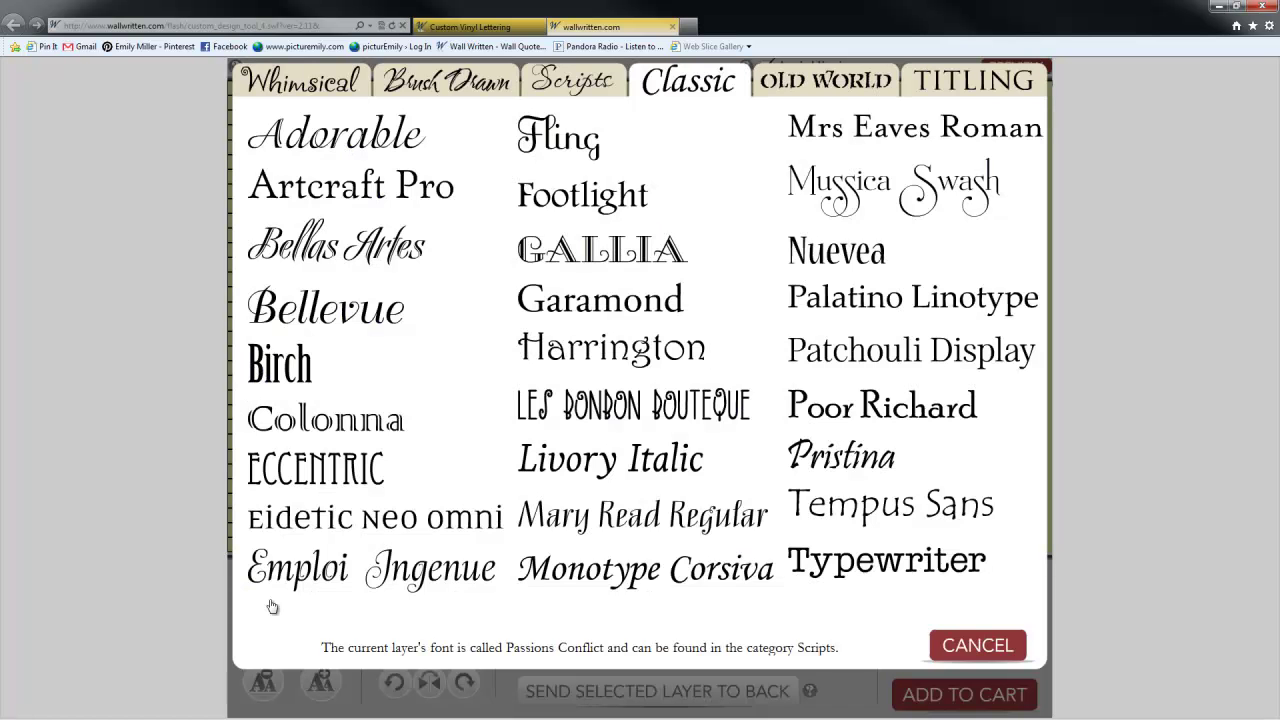
{"action": "left_click", "coordinate": [589, 302]}
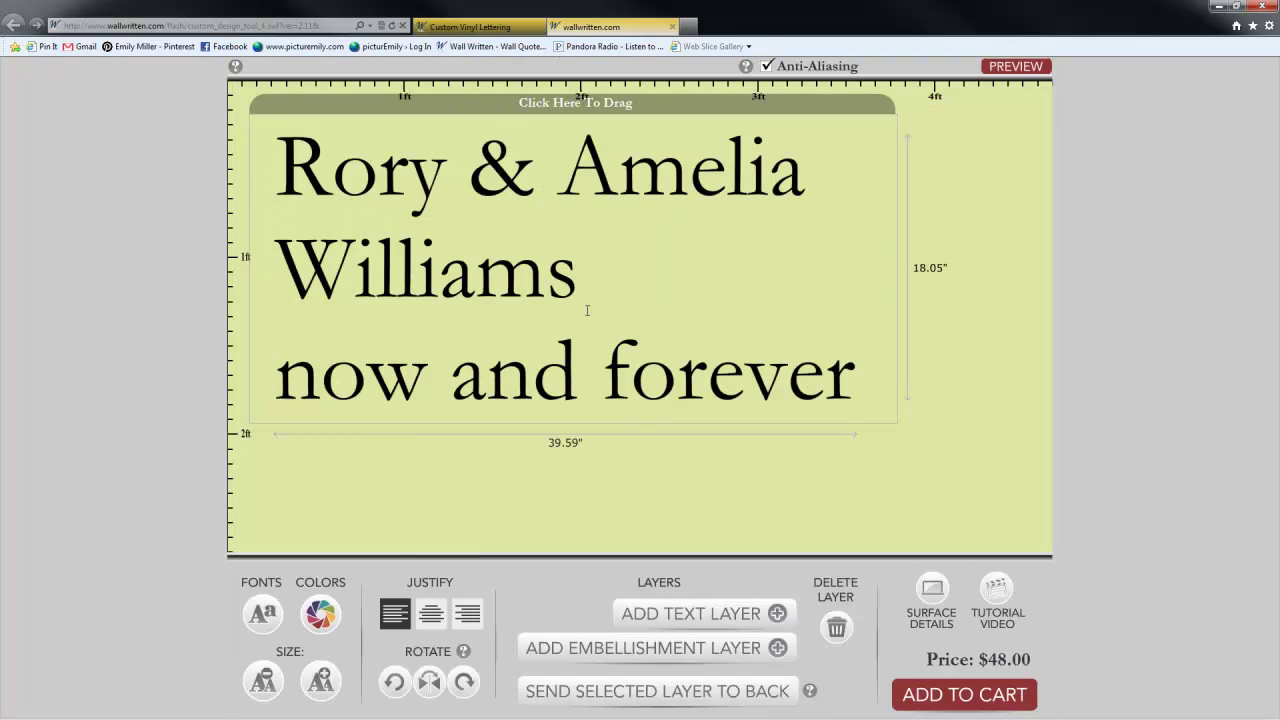
{"action": "left_click", "coordinate": [322, 612]}
{"action": "left_click", "coordinate": [478, 130]}
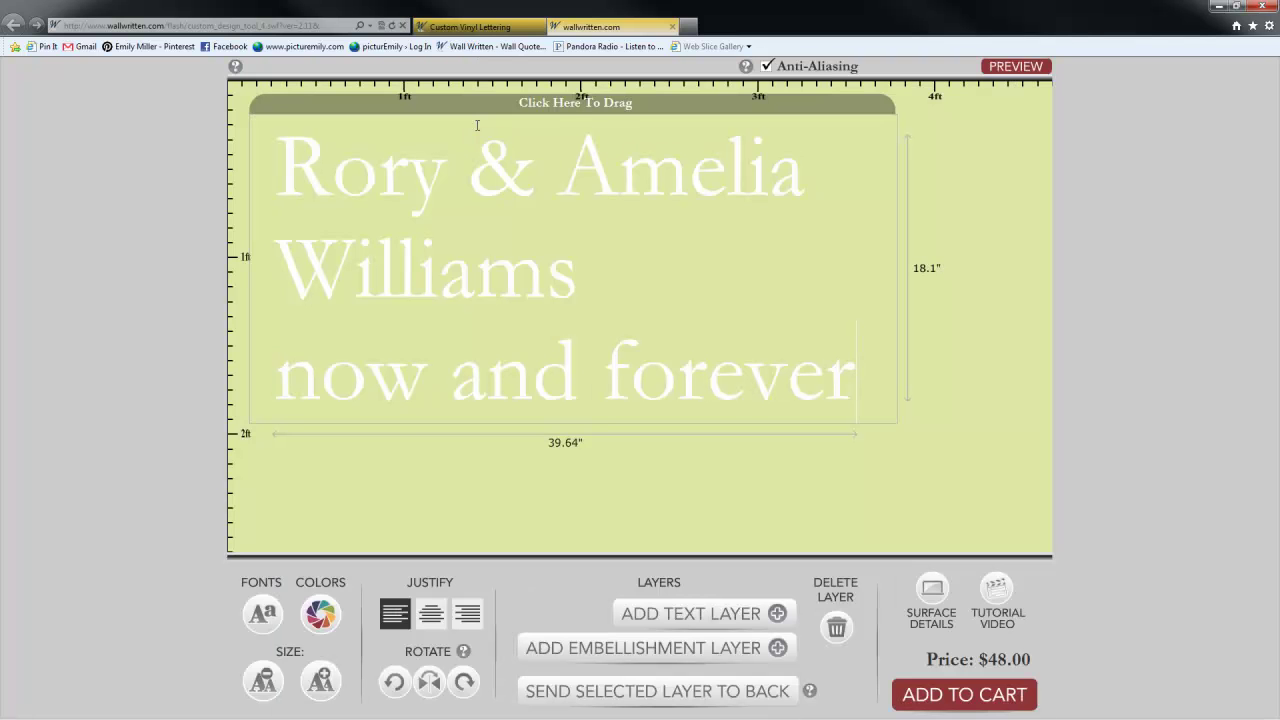
Center-justify the statement and move its layer to the middle of the wall
{"action": "left_click", "coordinate": [429, 614]}
{"action": "left_click_drag", "start_coordinate": [565, 115], "coordinate": [612, 148]}
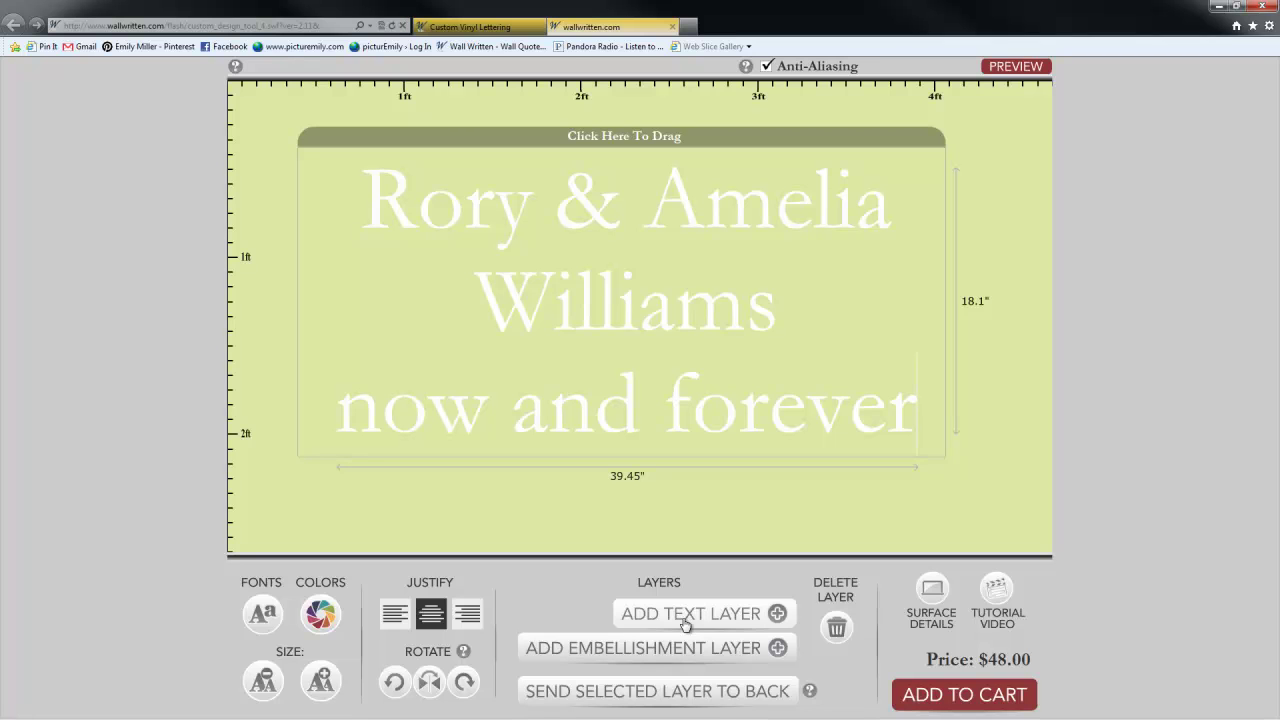
{"action": "left_click_drag", "start_coordinate": [586, 136], "coordinate": [593, 195]}
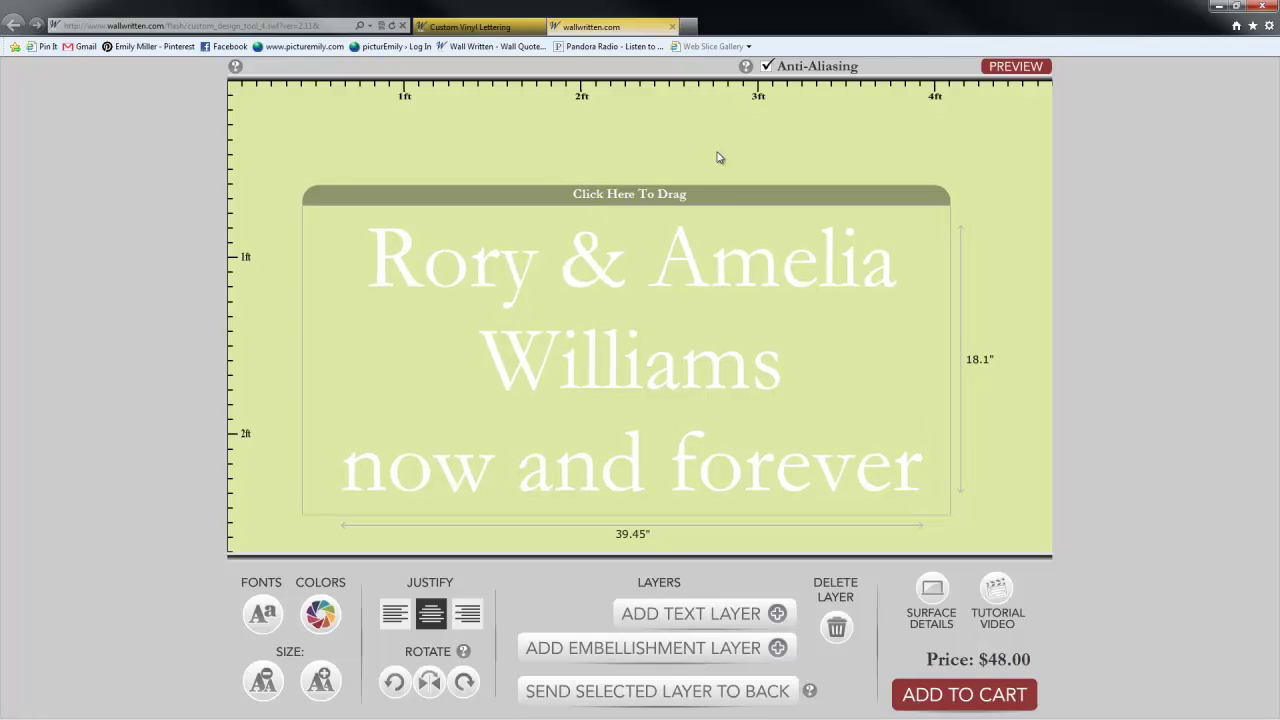
{"action": "left_click_drag", "start_coordinate": [699, 196], "coordinate": [703, 187]}
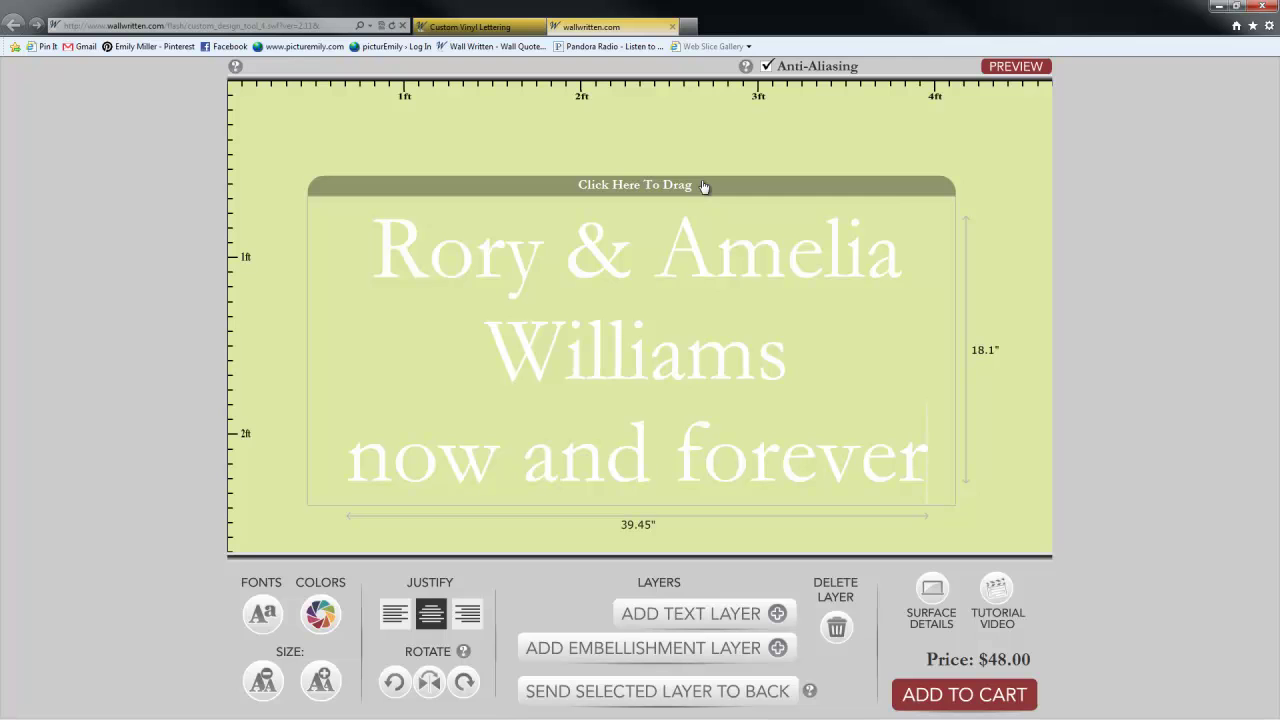
Copy the first names, remove their line from the statement, and move the remaining text up near the wall's top edge
{"action": "left_click_drag", "start_coordinate": [900, 250], "coordinate": [388, 235]}
{"action": "key", "text": "ctrl+c"}
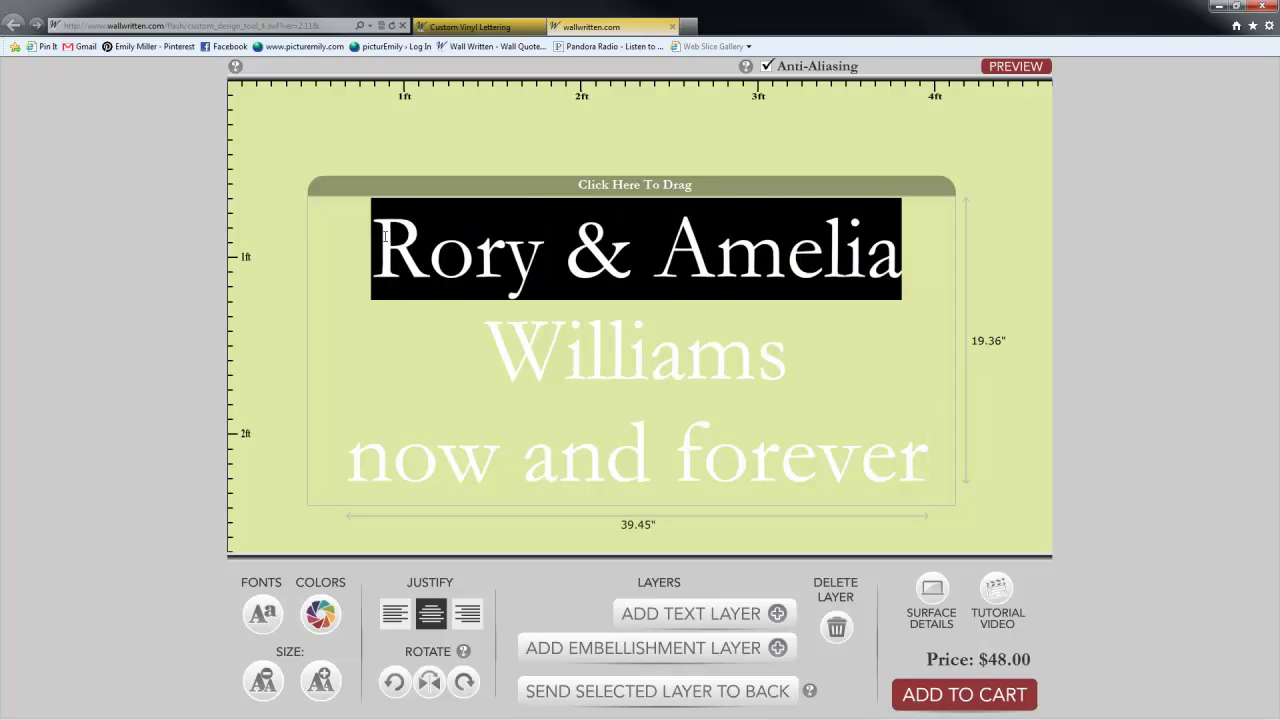
{"action": "key", "text": "Delete"}
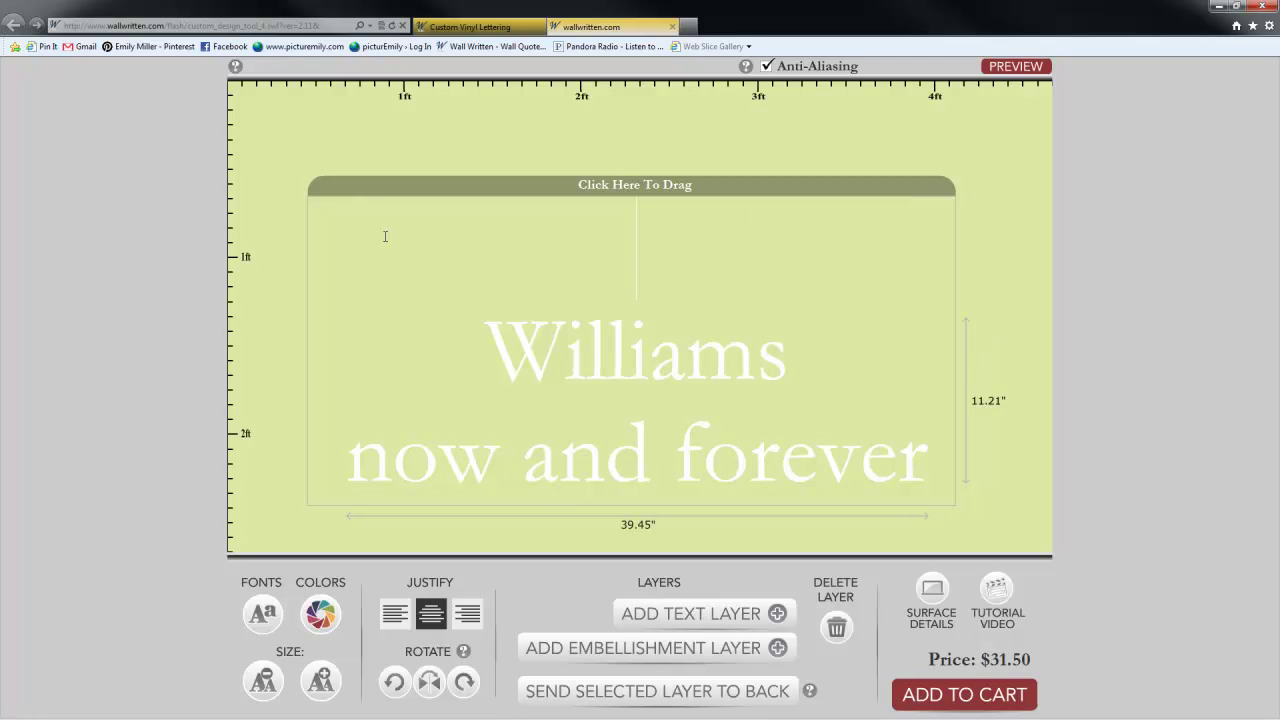
{"action": "key", "text": "Delete"}
{"action": "left_click_drag", "start_coordinate": [583, 190], "coordinate": [583, 113]}
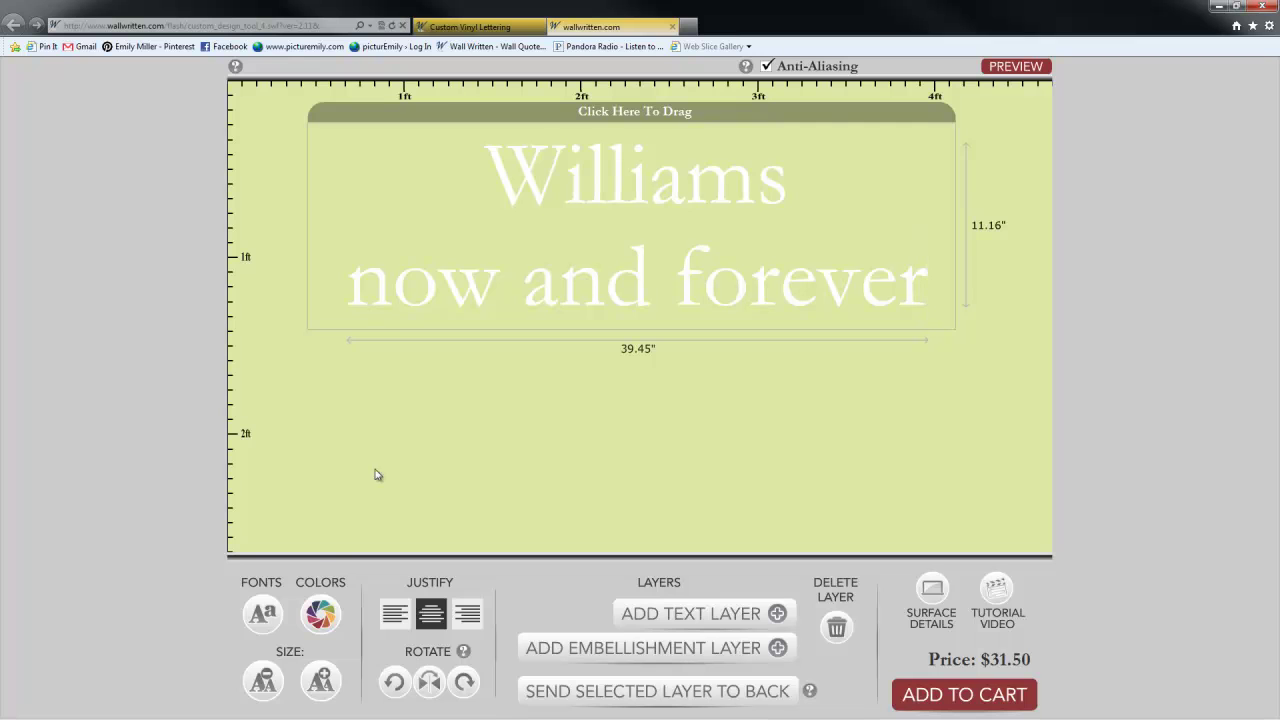
Add a text layer containing the copied first names and center it below "now and forever"
{"action": "left_click", "coordinate": [703, 610]}
{"action": "left_click_drag", "start_coordinate": [622, 93], "coordinate": [628, 349]}
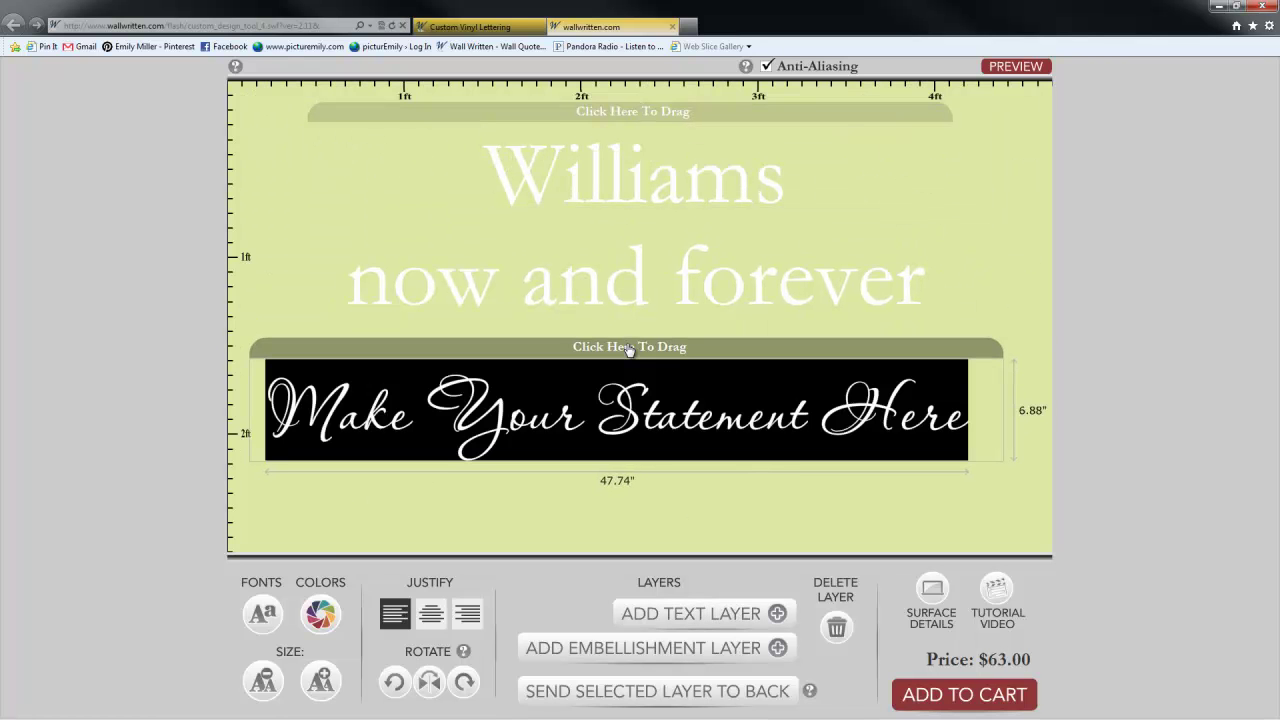
{"action": "key", "text": "ctrl+v"}
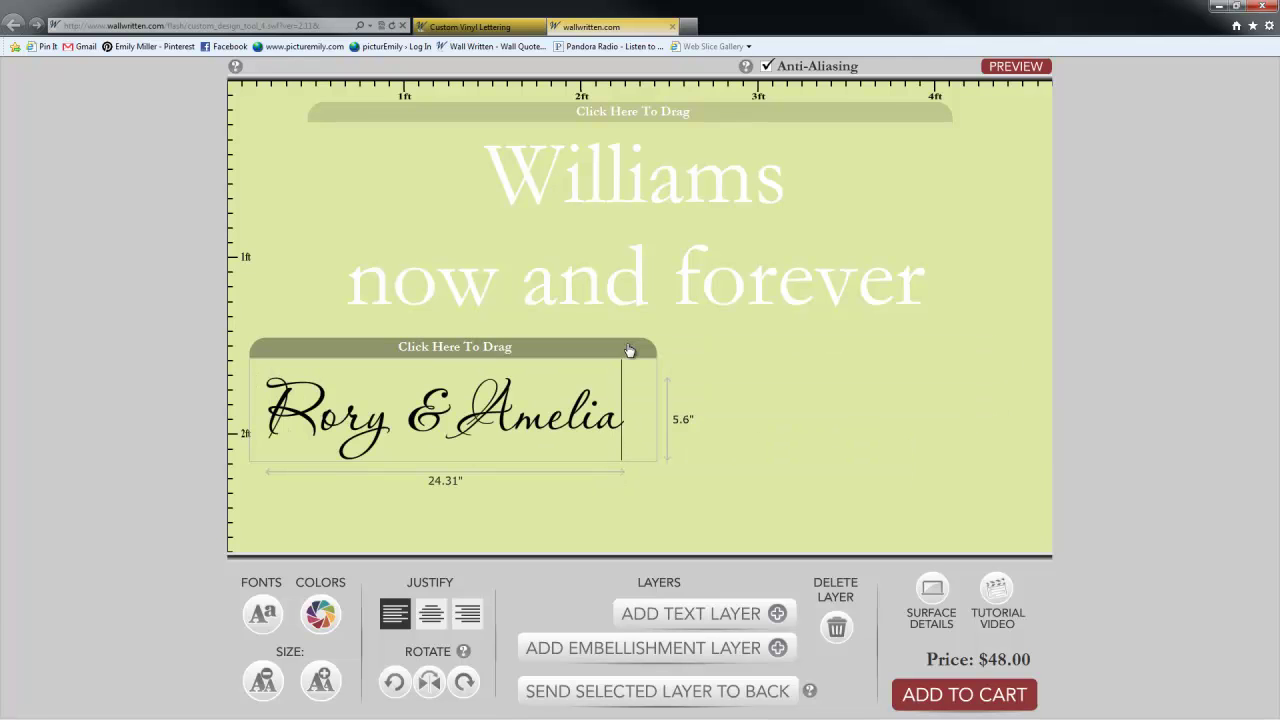
{"action": "left_click_drag", "start_coordinate": [606, 349], "coordinate": [765, 350]}
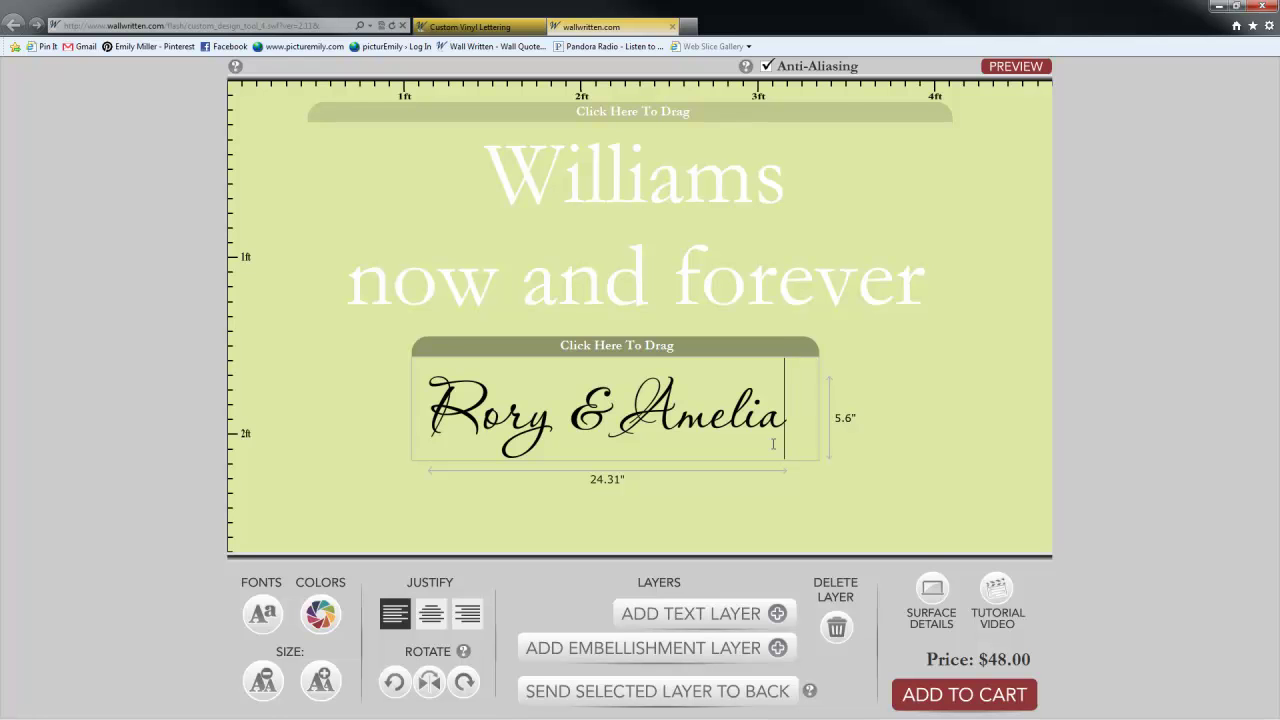
Set the first-names layer to the Ephesis script font in matte dark gray
{"action": "left_click", "coordinate": [262, 613]}
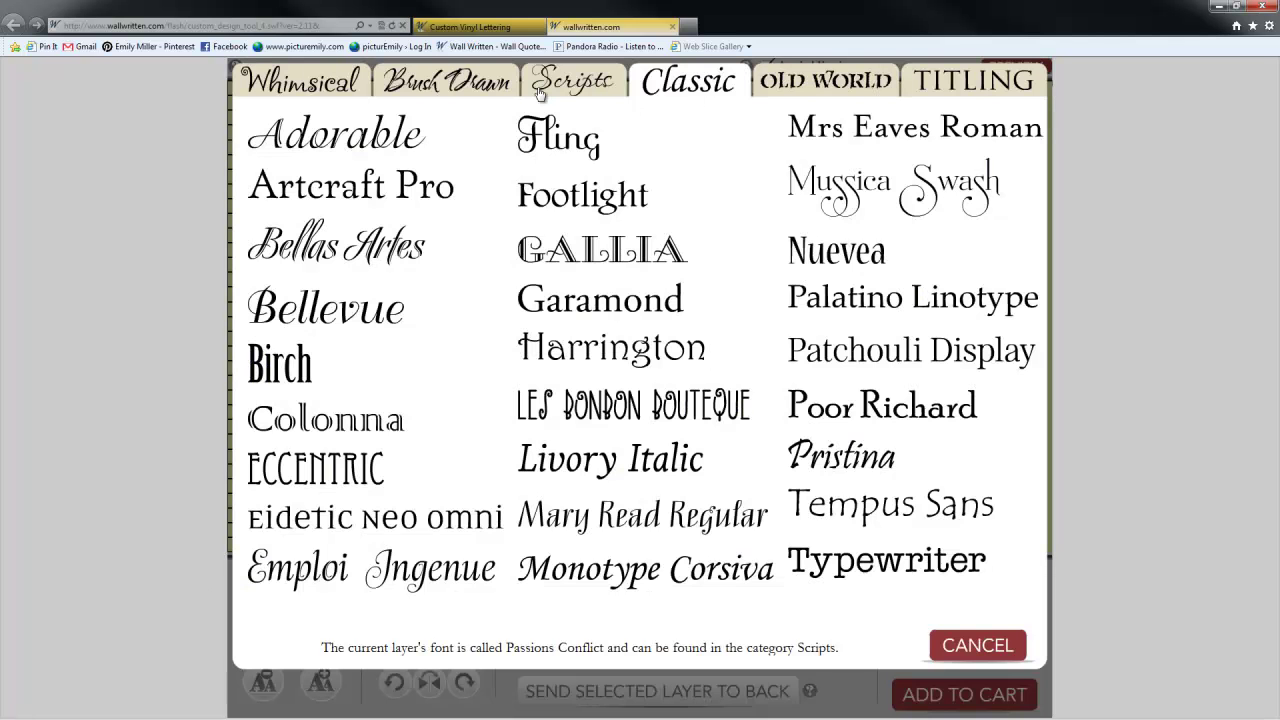
{"action": "left_click", "coordinate": [593, 80]}
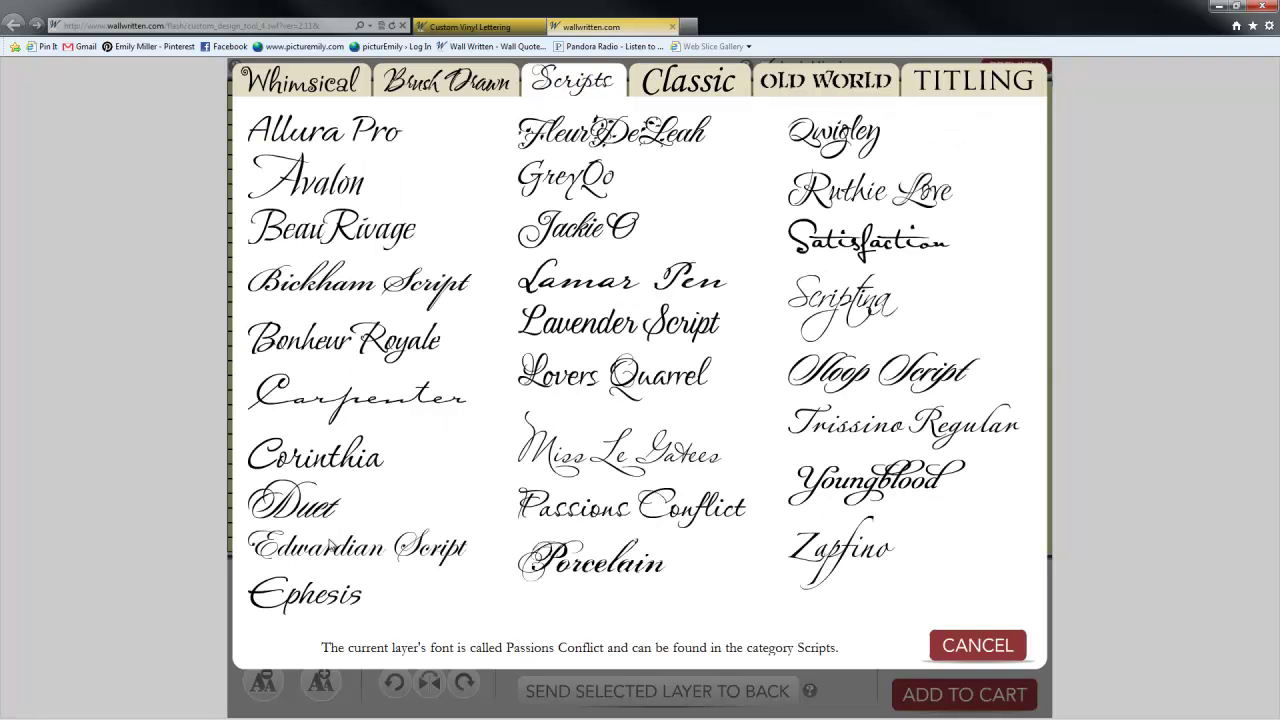
{"action": "left_click", "coordinate": [330, 598]}
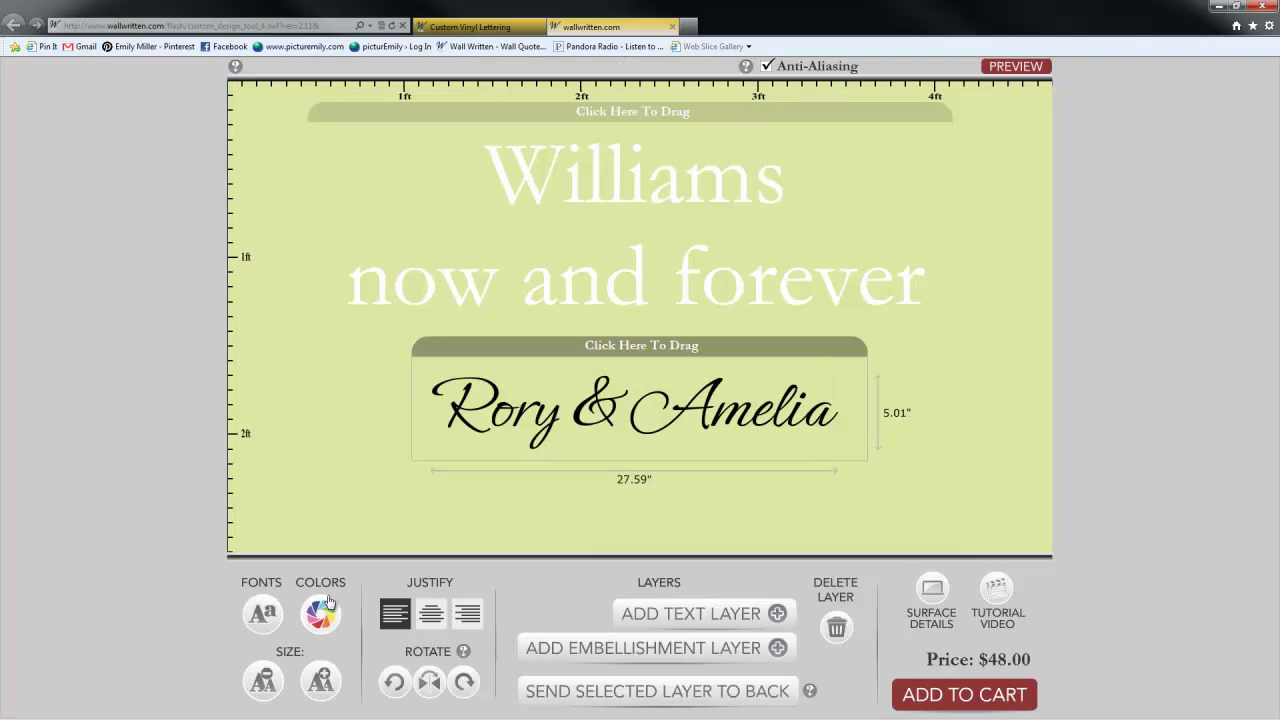
{"action": "left_click", "coordinate": [322, 625]}
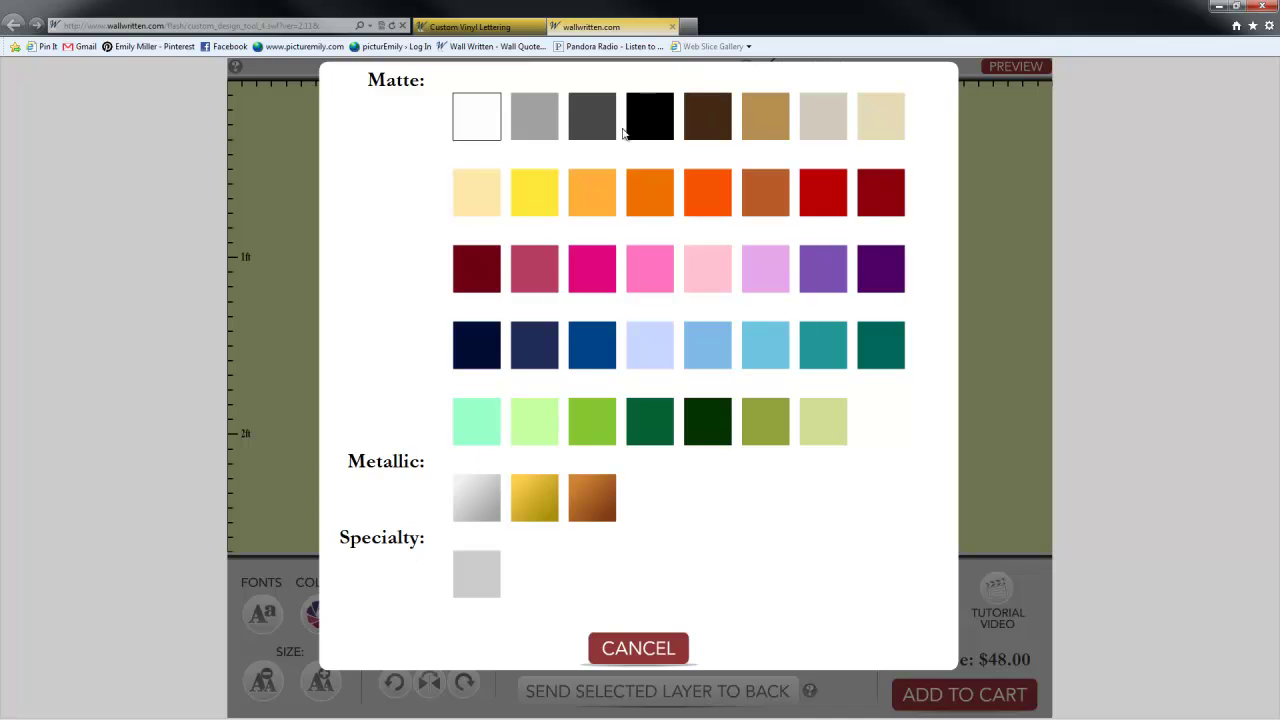
{"action": "left_click", "coordinate": [591, 116]}
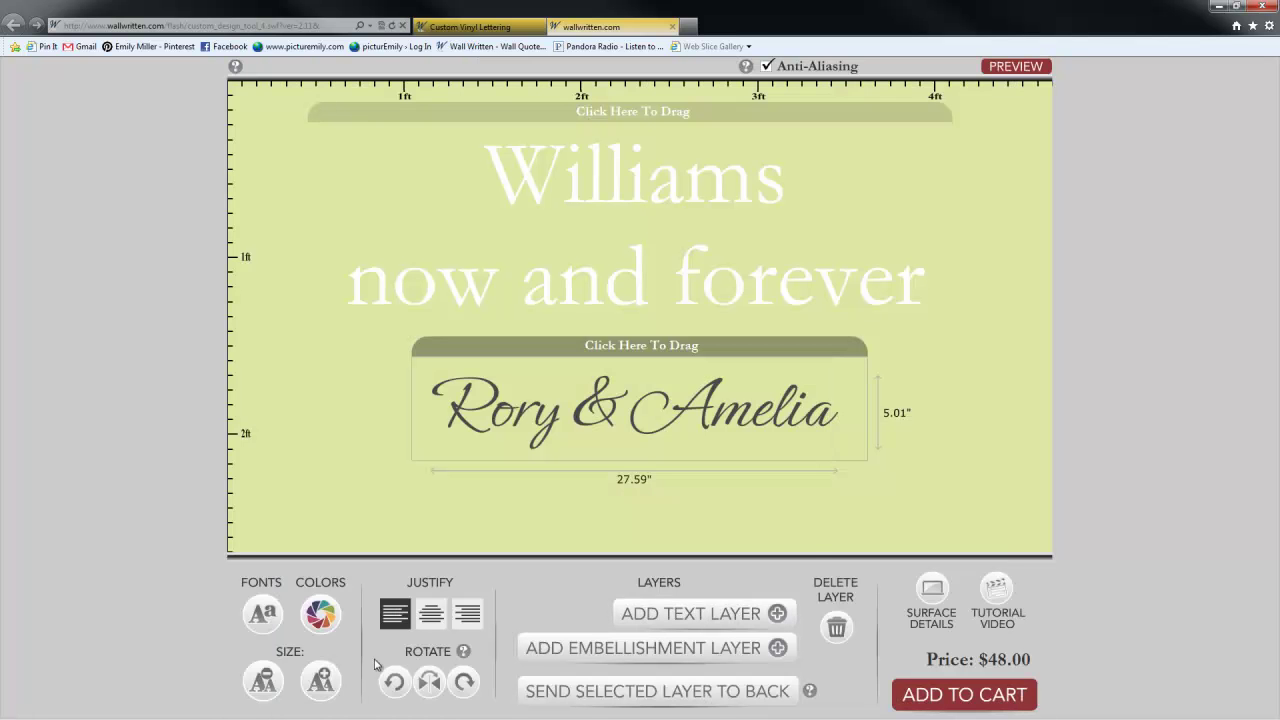
Copy the surname, remove it from the white text layer, and move "now and forever" below the first names
{"action": "left_click_drag", "start_coordinate": [733, 128], "coordinate": [700, 129]}
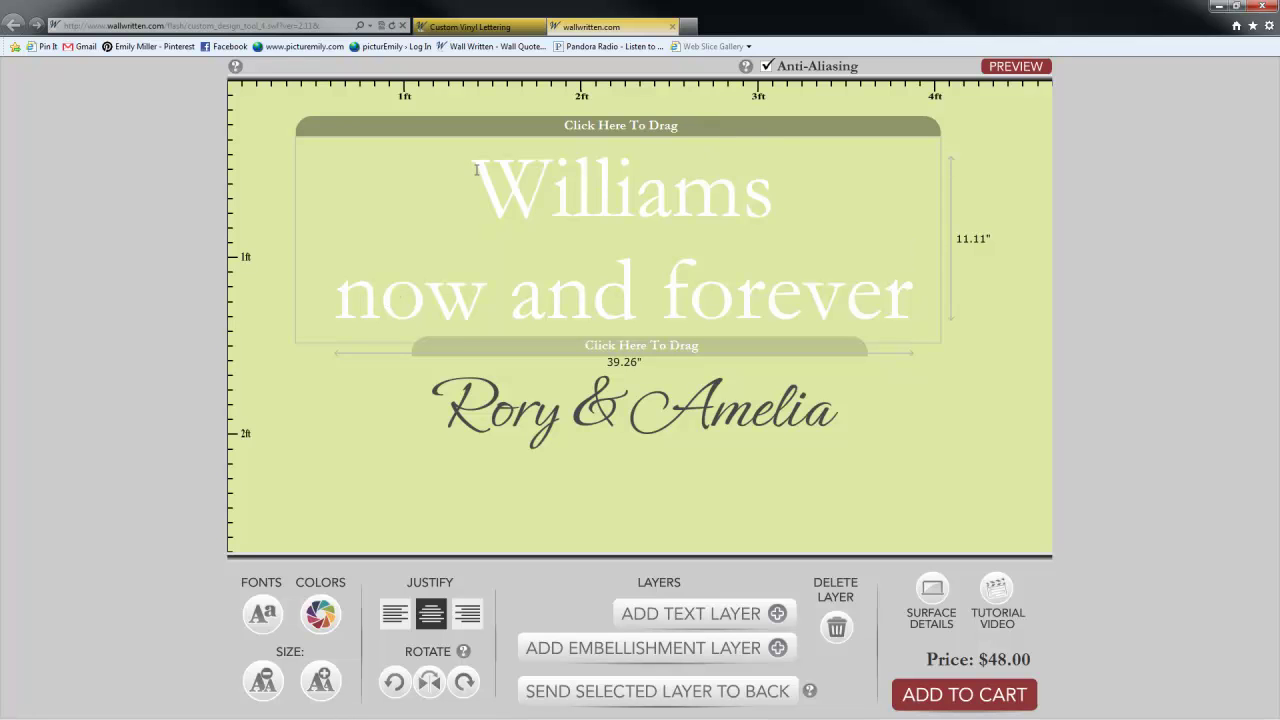
{"action": "key", "text": "ctrl+Home"}
{"action": "left_click_drag", "start_coordinate": [581, 166], "coordinate": [762, 183]}
{"action": "key", "text": "ctrl+c"}
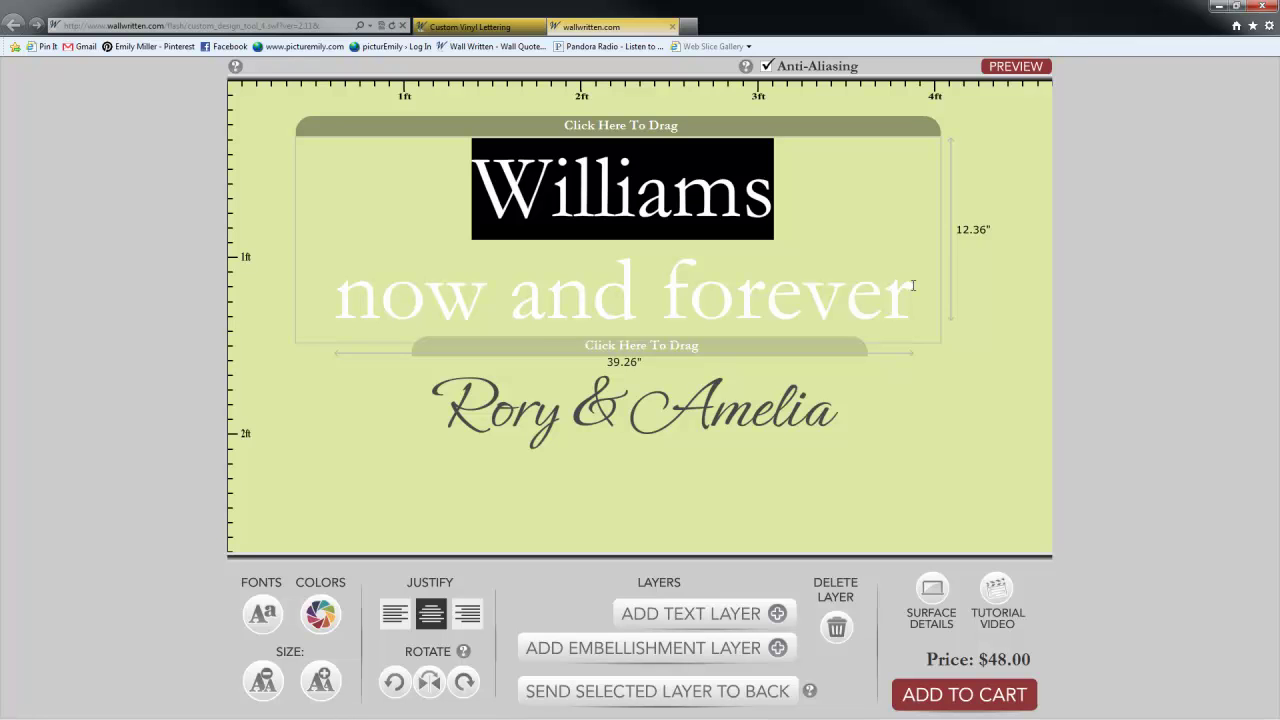
{"action": "key", "text": "BackSpace"}
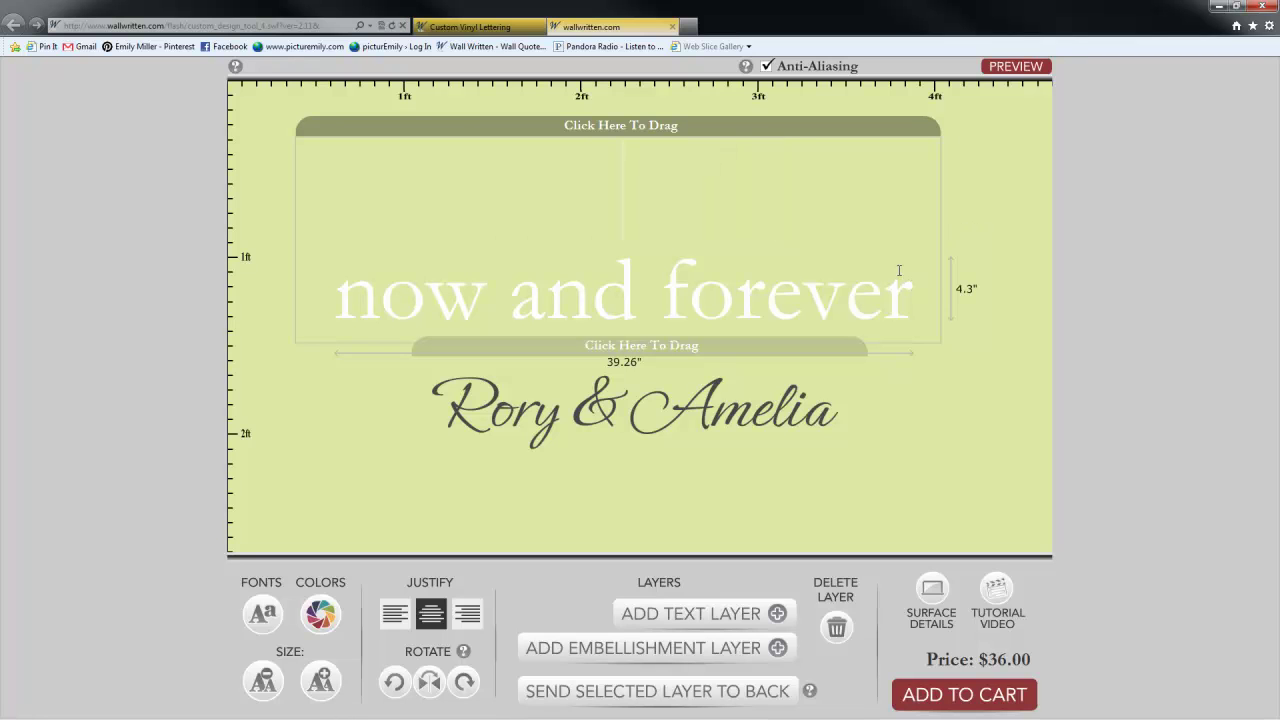
{"action": "left_click_drag", "start_coordinate": [717, 128], "coordinate": [724, 414]}
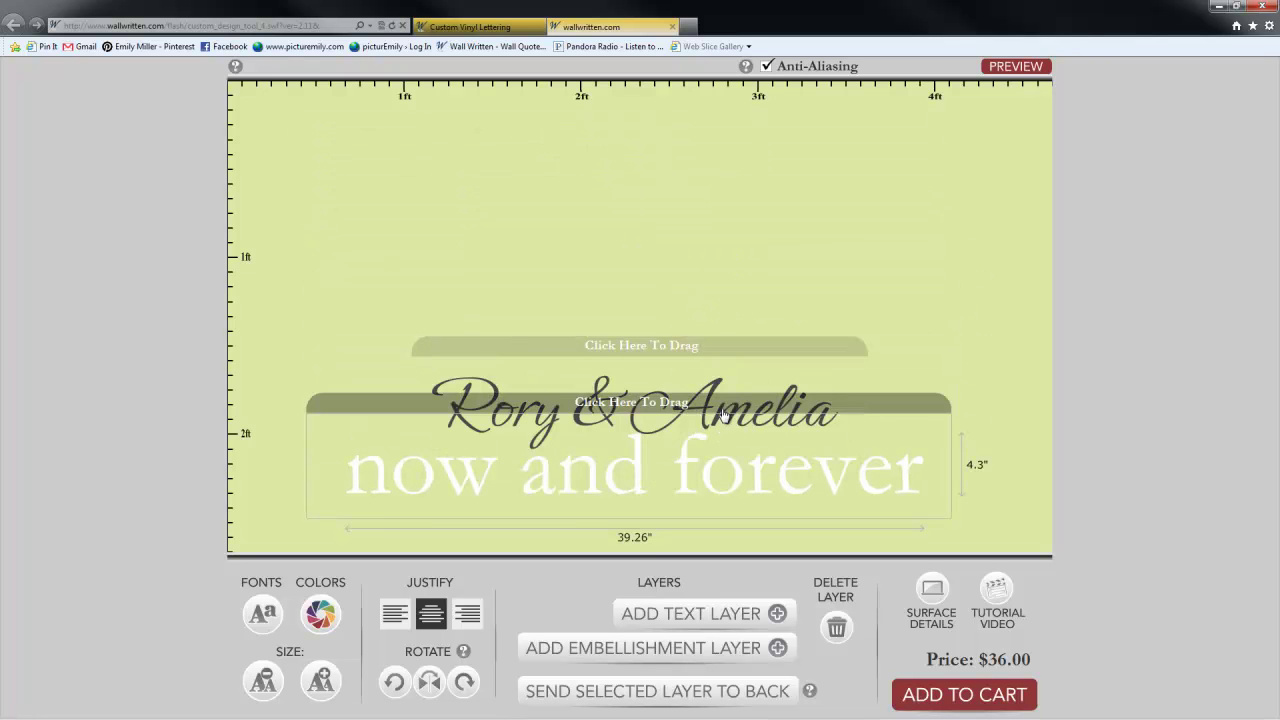
Add a text layer near the wall's top edge containing the copied surname
{"action": "left_click", "coordinate": [690, 613]}
{"action": "left_click_drag", "start_coordinate": [560, 106], "coordinate": [560, 152]}
{"action": "key", "text": "ctrl+v"}
Browse the font categories and set the surname layer to the classic font Garamond
{"action": "left_click", "coordinate": [262, 613]}
{"action": "left_click", "coordinate": [492, 88]}
{"action": "left_click", "coordinate": [646, 88]}
{"action": "left_click", "coordinate": [851, 98]}
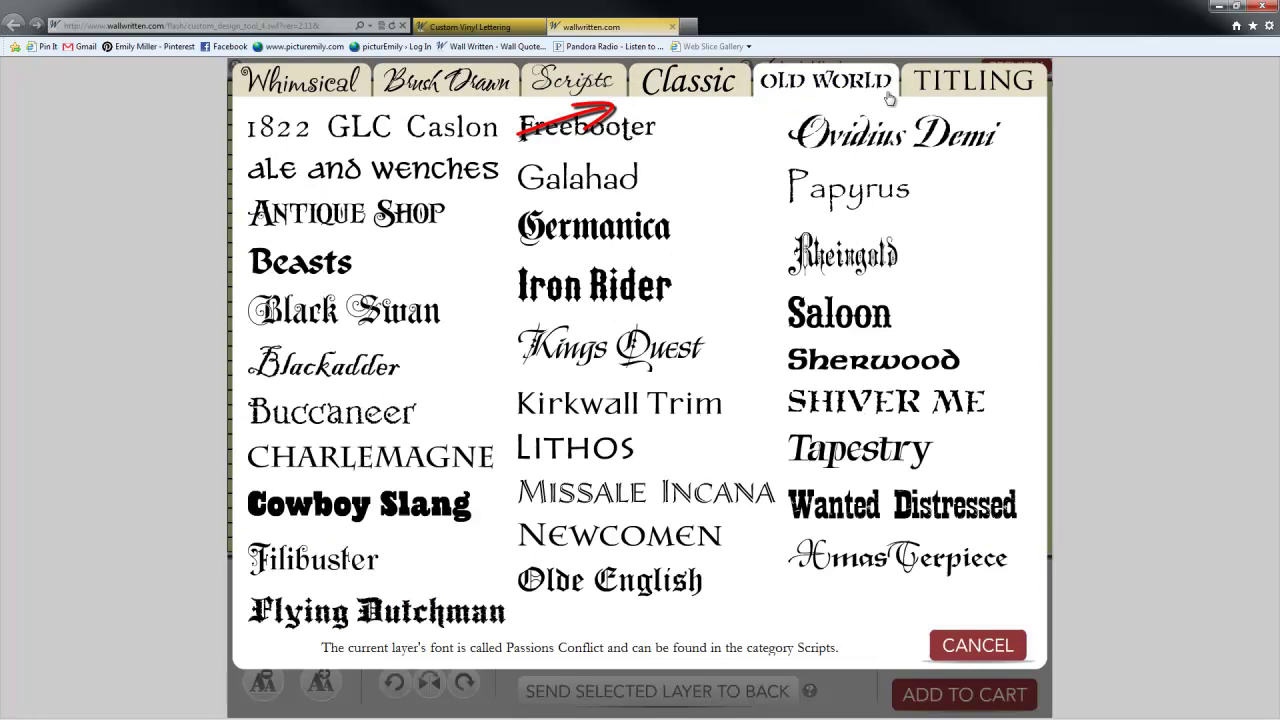
{"action": "left_click", "coordinate": [953, 97]}
{"action": "left_click", "coordinate": [675, 92]}
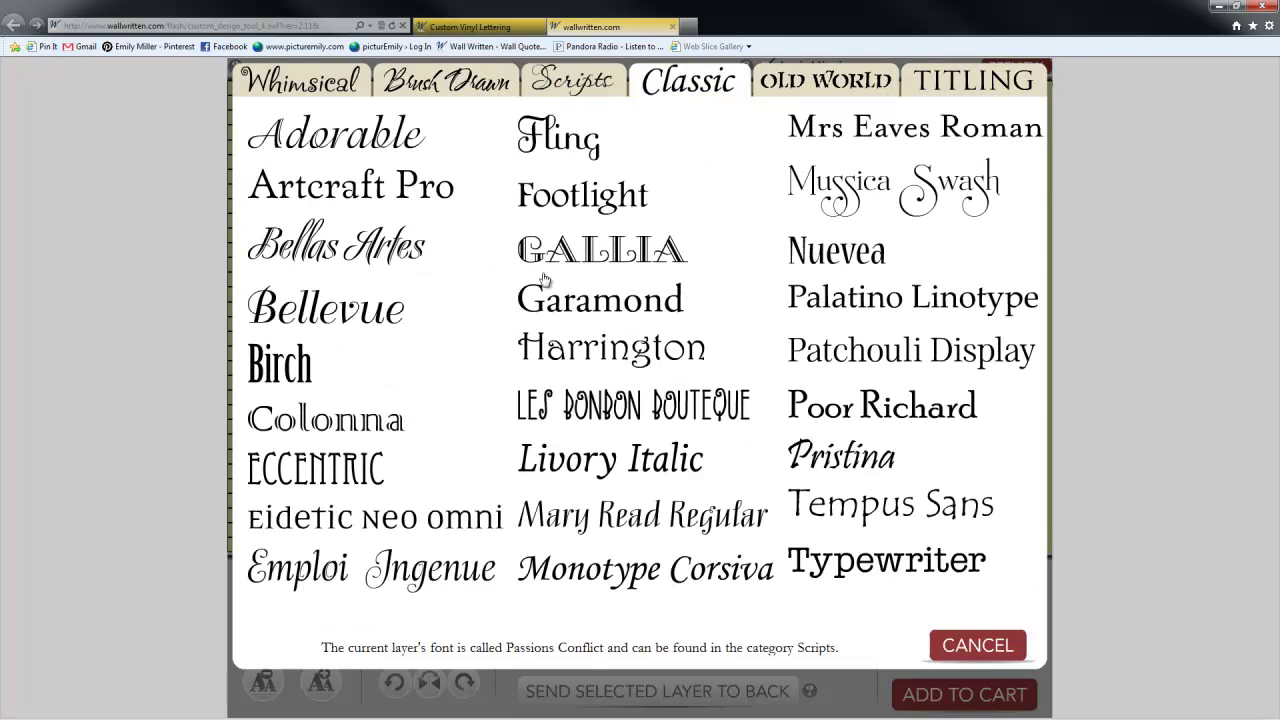
{"action": "left_click", "coordinate": [585, 313]}
Move the surname layer toward the upper middle of the wall and retype the surname in all capitals
{"action": "left_click_drag", "start_coordinate": [482, 150], "coordinate": [669, 175]}
{"action": "left_click_drag", "start_coordinate": [754, 232], "coordinate": [537, 245]}
{"action": "type", "text": "ILLIAMS"}
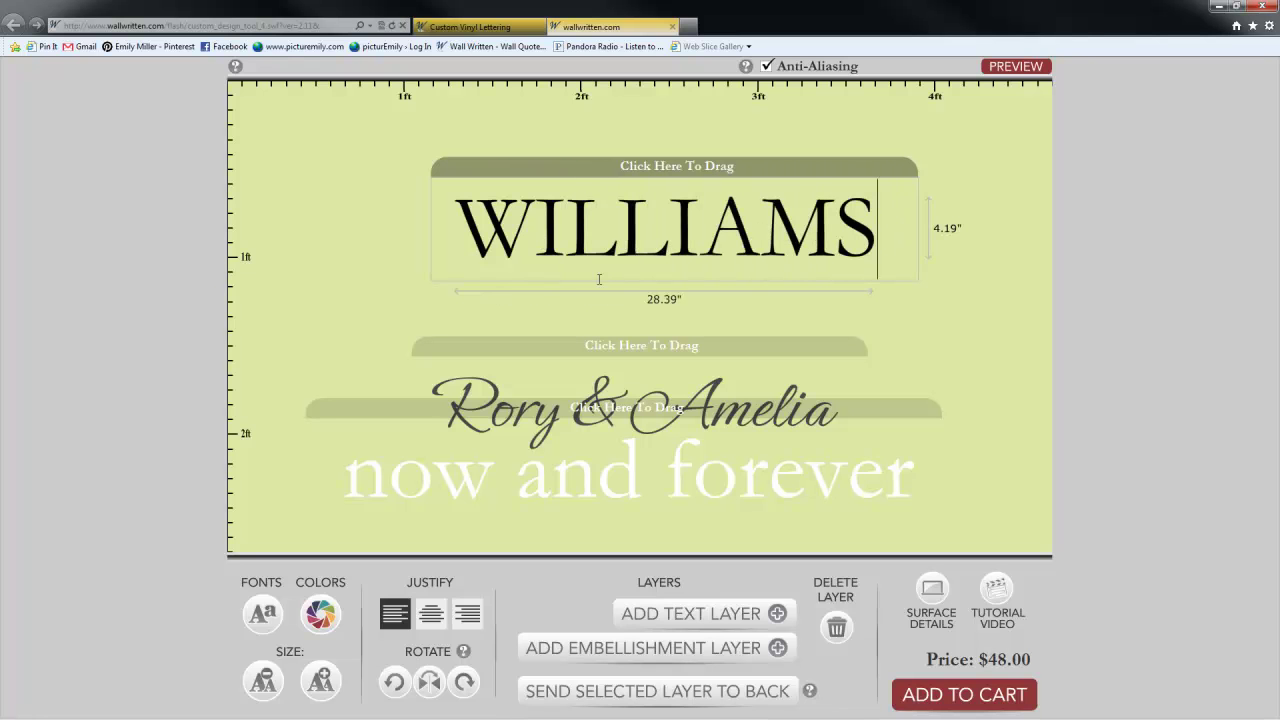
Make the capitalized surname matte white and enlarge it to about 30.5 in wide, positioned above the first names
{"action": "left_click", "coordinate": [322, 606]}
{"action": "left_click", "coordinate": [472, 110]}
{"action": "left_click_drag", "start_coordinate": [598, 177], "coordinate": [568, 190]}
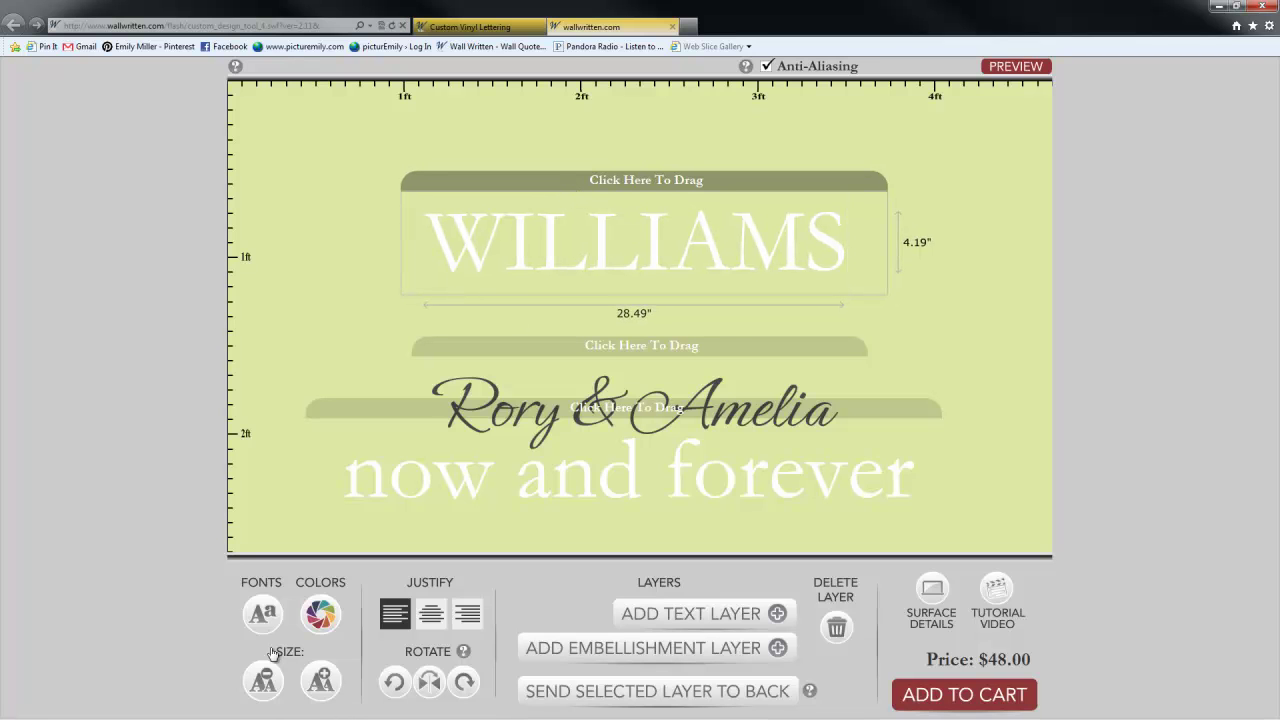
{"action": "left_click", "coordinate": [317, 683]}
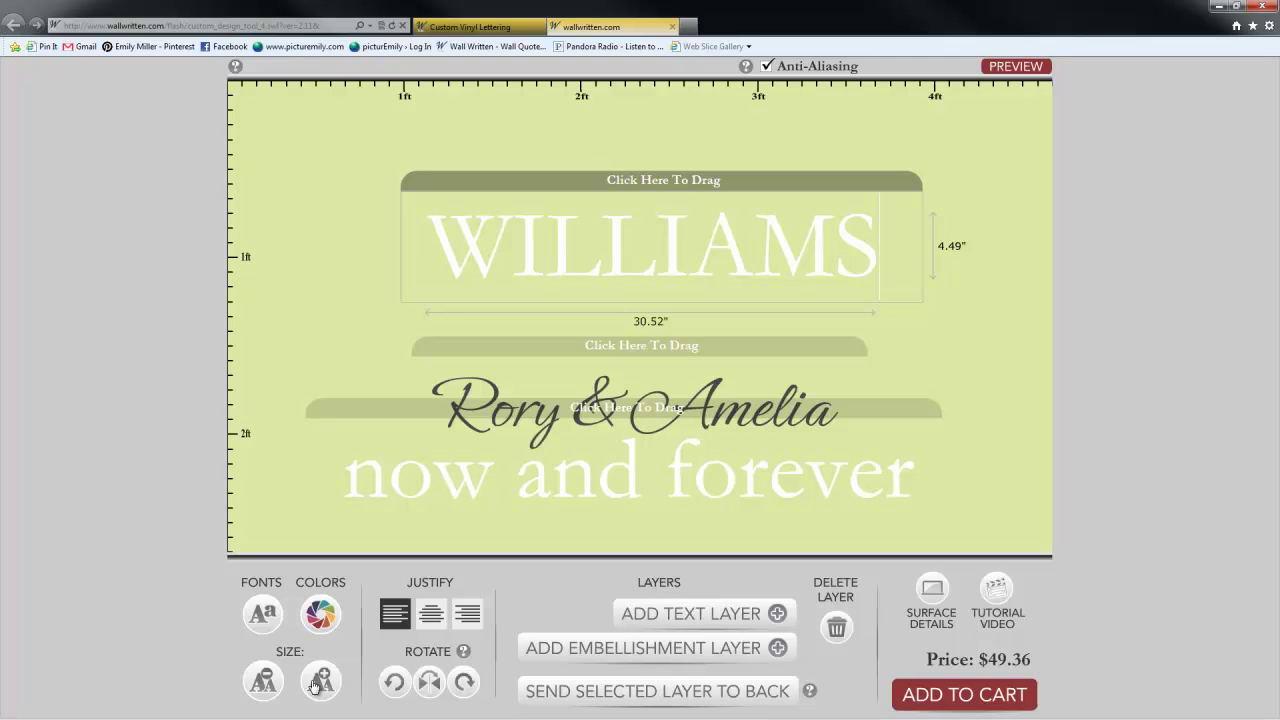
Enlarge the surname layer to about 50.9 in wide and position it across the top of the wall
{"action": "left_click", "coordinate": [317, 683]}
{"action": "left_click", "coordinate": [317, 683]}
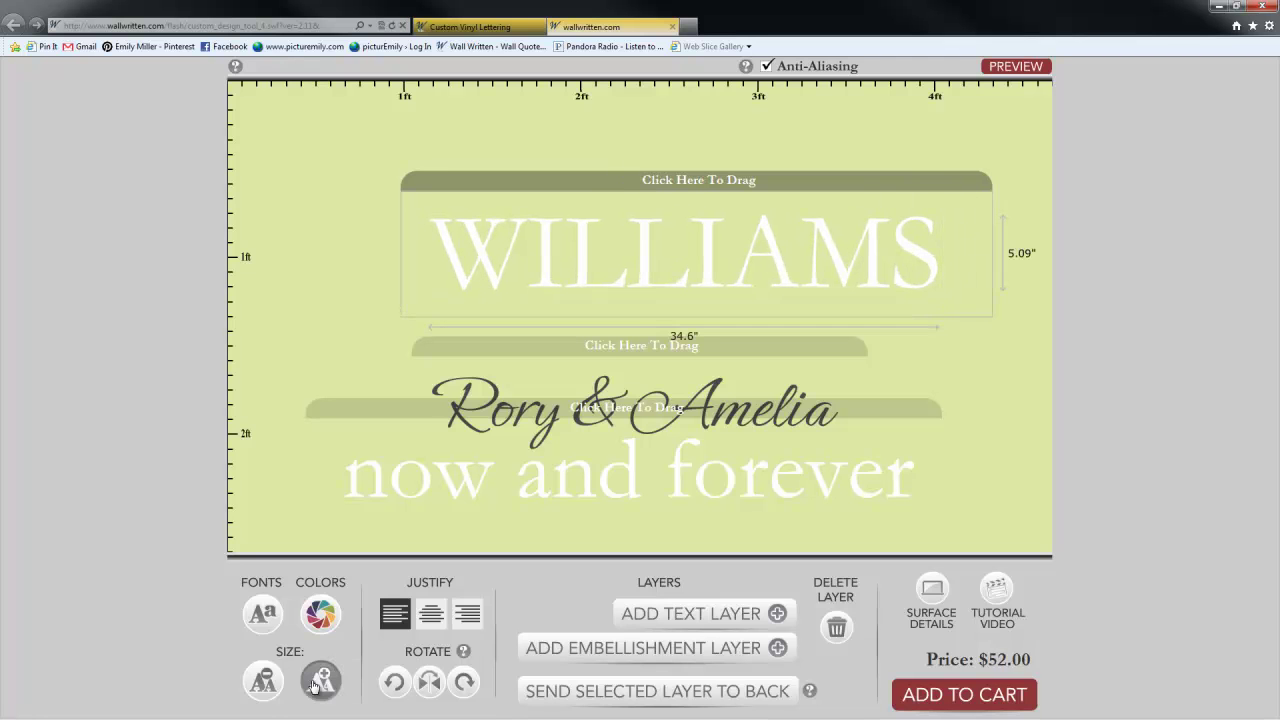
{"action": "left_click", "coordinate": [317, 683]}
{"action": "left_click", "coordinate": [317, 683]}
{"action": "left_click", "coordinate": [317, 683]}
{"action": "left_click", "coordinate": [317, 683]}
{"action": "left_click", "coordinate": [317, 683]}
{"action": "left_click", "coordinate": [317, 683]}
{"action": "left_click_drag", "start_coordinate": [930, 180], "coordinate": [765, 115]}
{"action": "left_click", "coordinate": [330, 681]}
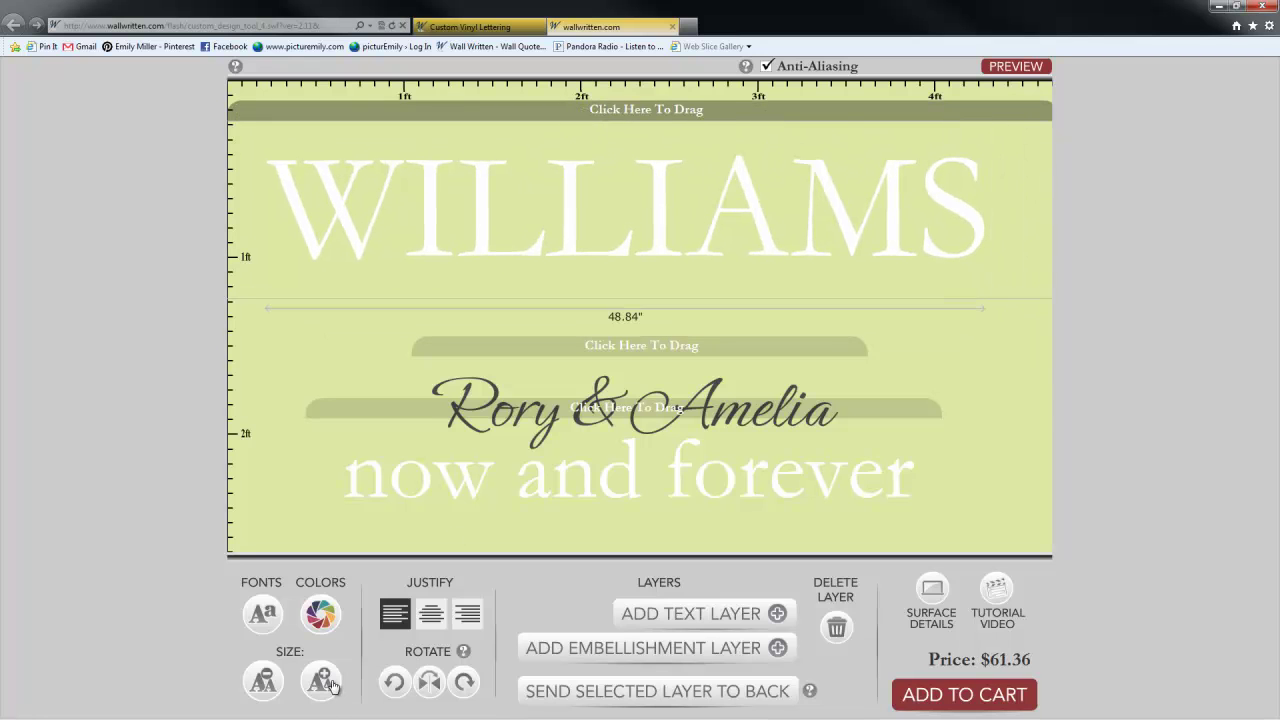
{"action": "left_click", "coordinate": [330, 681]}
{"action": "left_click_drag", "start_coordinate": [622, 118], "coordinate": [626, 120]}
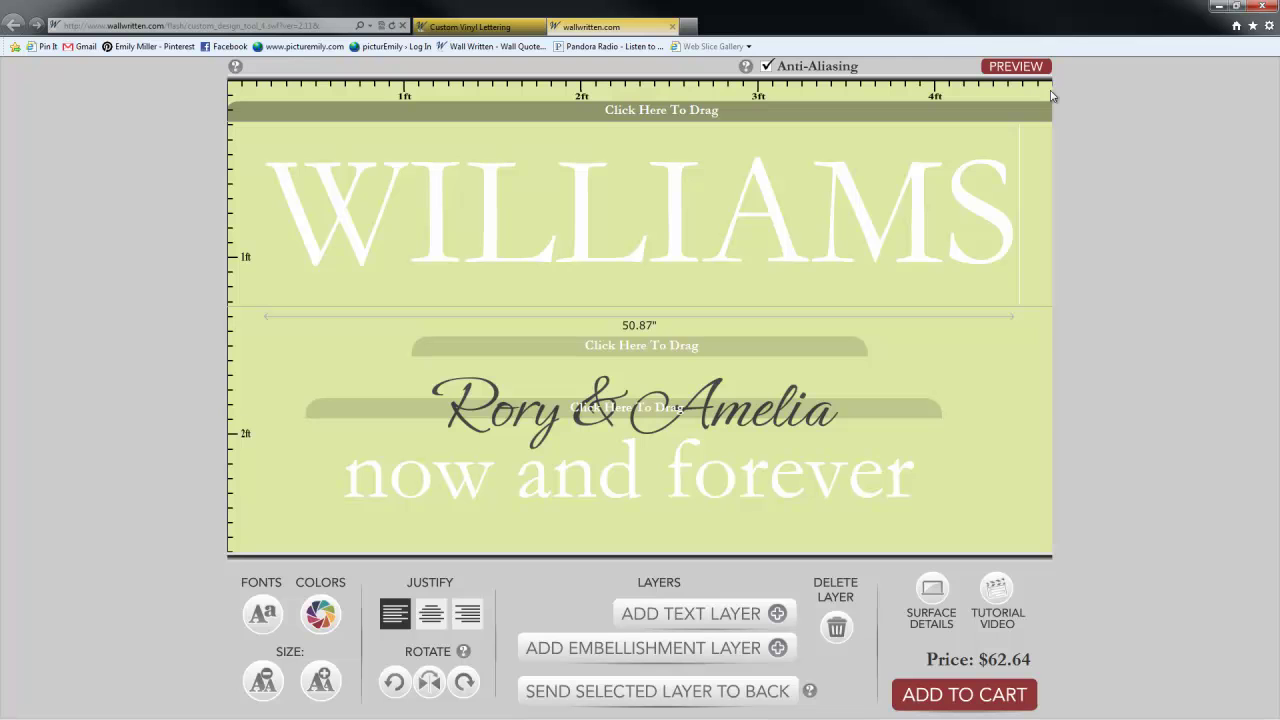
{"action": "left_click_drag", "start_coordinate": [971, 121], "coordinate": [966, 109]}
Enlarge the first names layer to about 45.3 in wide and move it up to overlap the surname's lower edge
{"action": "left_click_drag", "start_coordinate": [641, 345], "coordinate": [635, 297]}
{"action": "left_click", "coordinate": [335, 684]}
{"action": "left_click_drag", "start_coordinate": [540, 300], "coordinate": [391, 272]}
{"action": "left_click", "coordinate": [320, 681]}
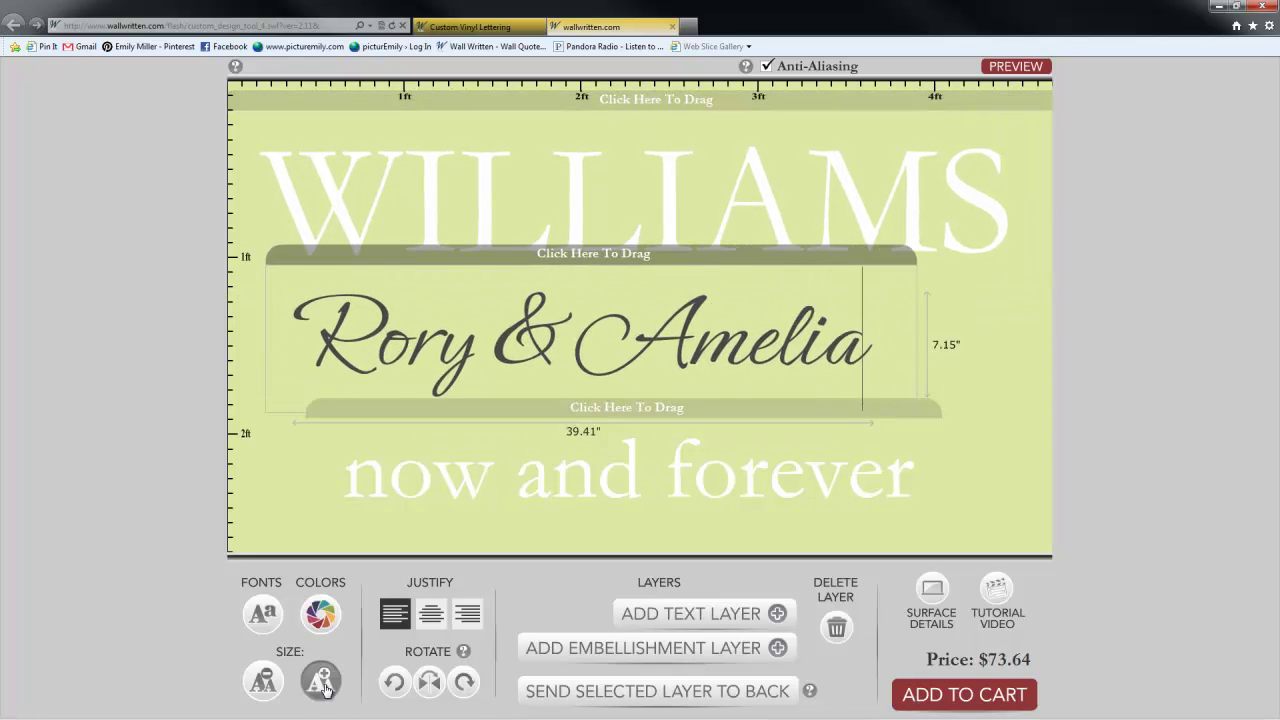
{"action": "left_click", "coordinate": [320, 681]}
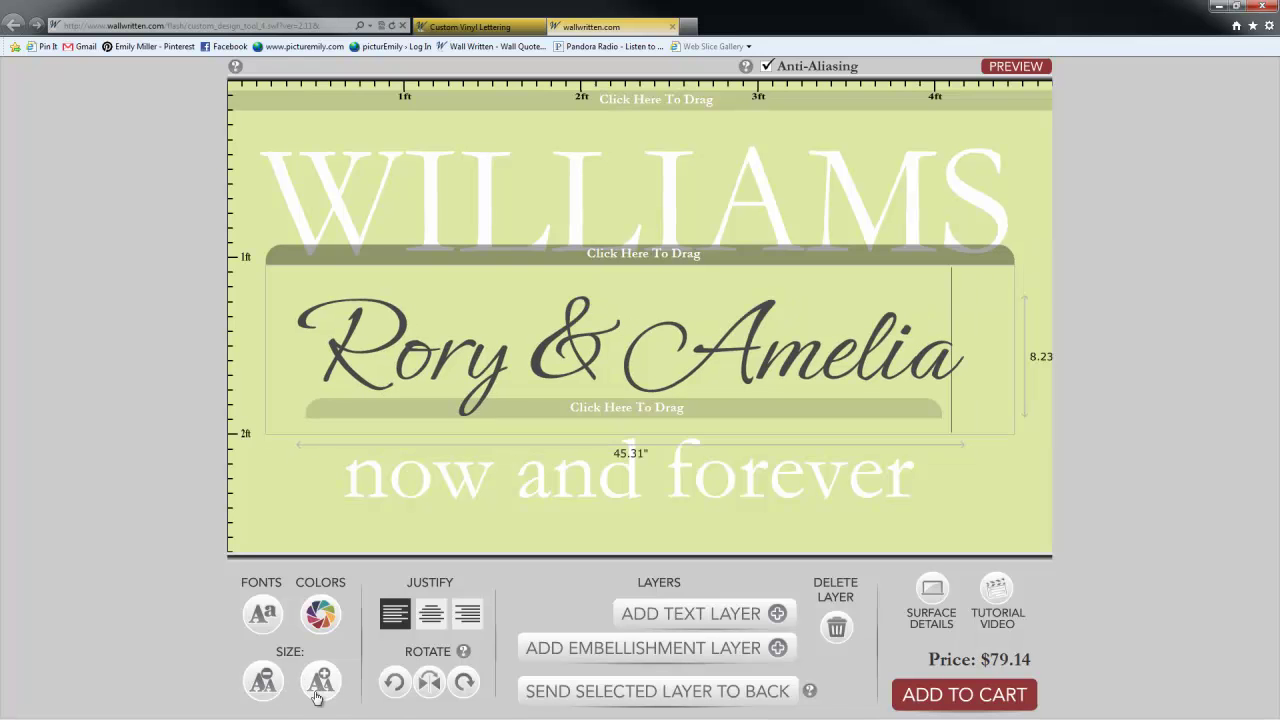
{"action": "left_click_drag", "start_coordinate": [685, 260], "coordinate": [696, 204]}
Center-justify the first names and surname layers and nudge both into horizontal alignment on the wall
{"action": "left_click", "coordinate": [431, 625]}
{"action": "left_click", "coordinate": [643, 100]}
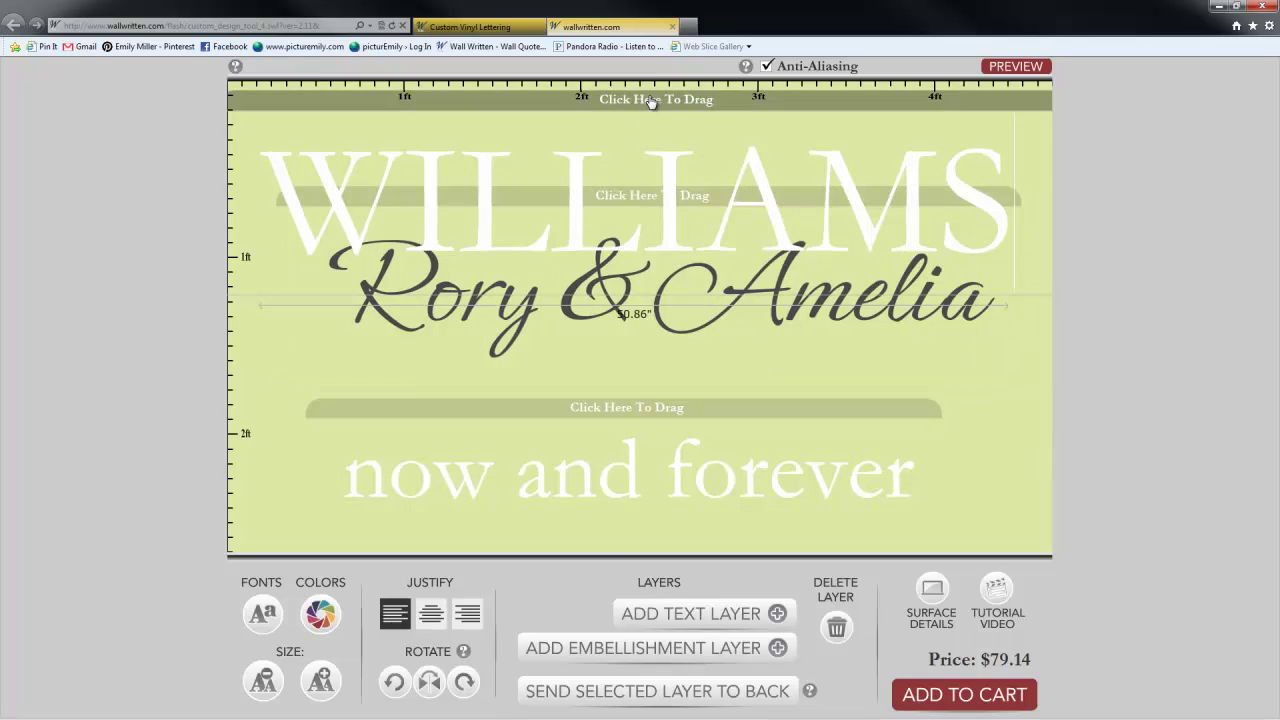
{"action": "left_click", "coordinate": [431, 615]}
{"action": "left_click", "coordinate": [580, 405]}
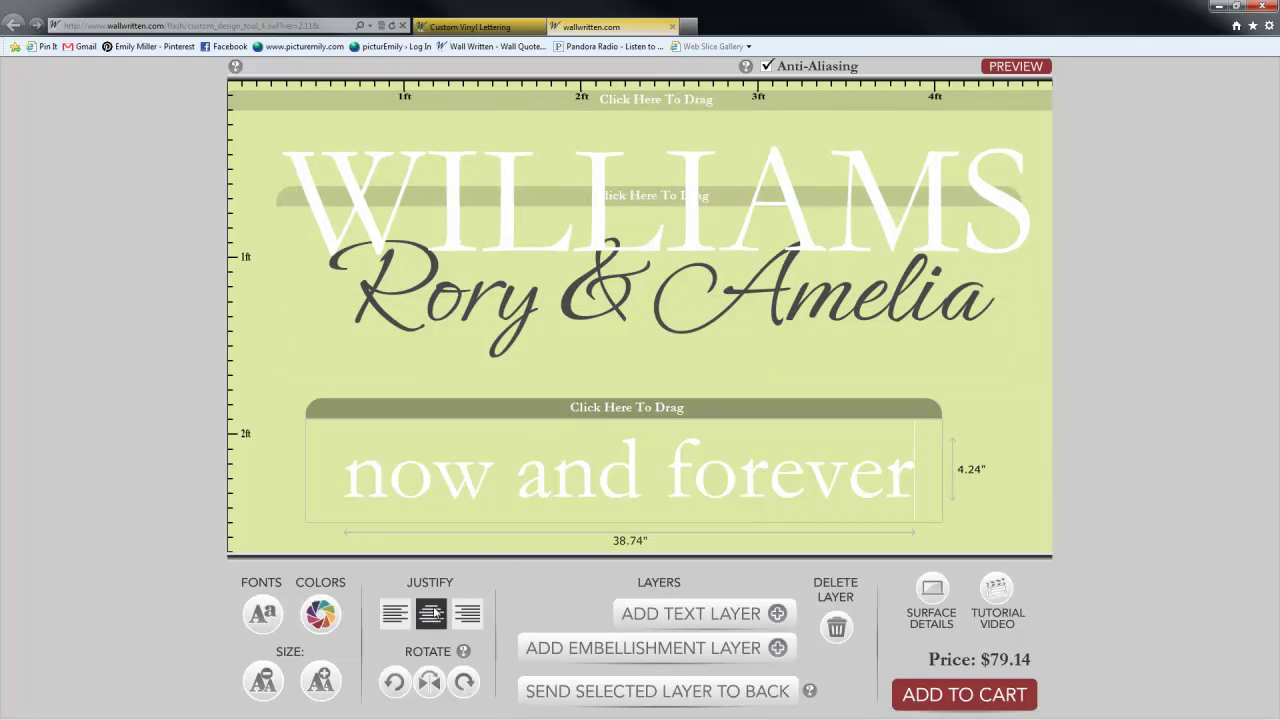
{"action": "left_click_drag", "start_coordinate": [664, 101], "coordinate": [650, 104]}
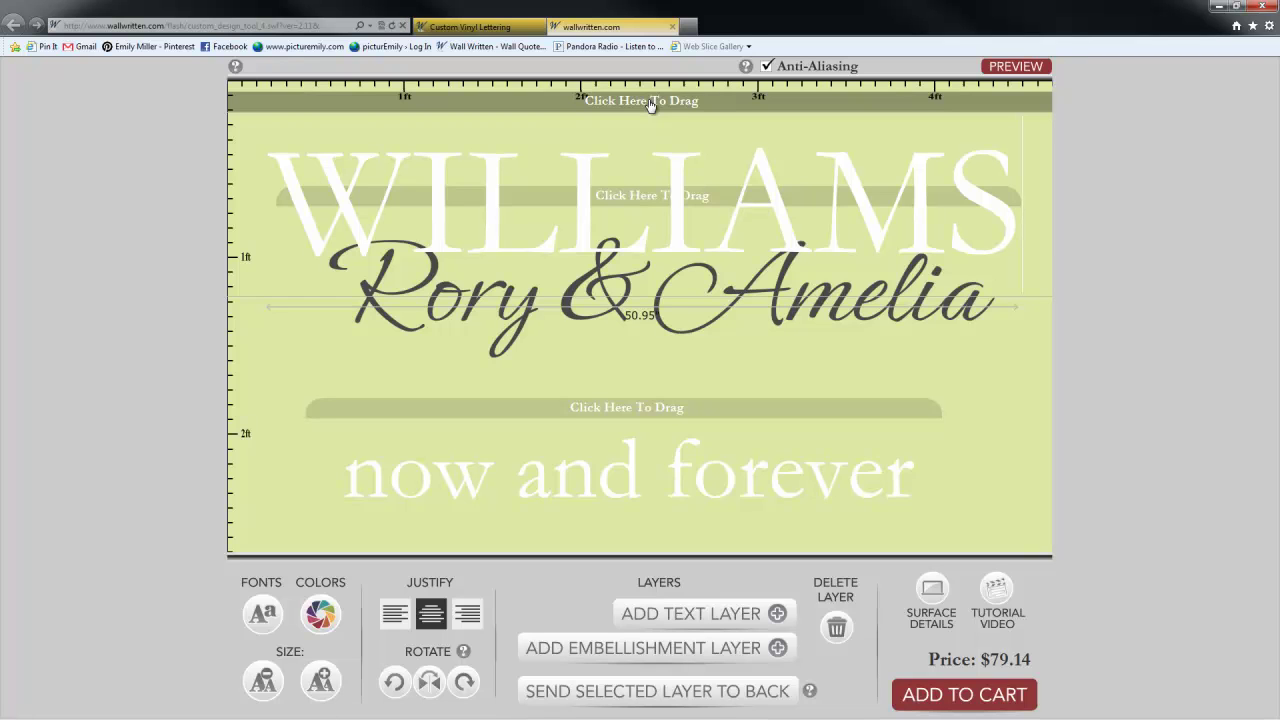
{"action": "left_click", "coordinate": [678, 293]}
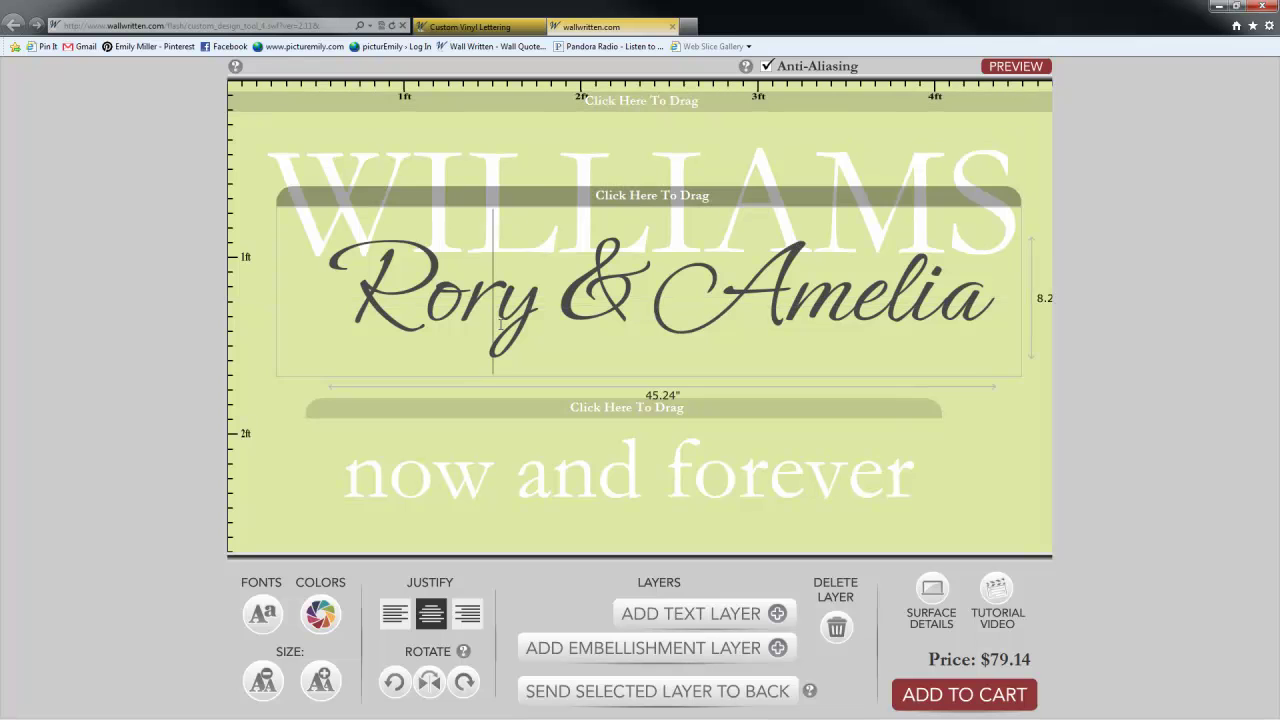
{"action": "mouse_move", "coordinate": [565, 198]}
{"action": "left_mouse_down"}
{"action": "mouse_move", "coordinate": [549, 199]}
{"action": "mouse_move", "coordinate": [554, 118]}
{"action": "mouse_move", "coordinate": [551, 229]}
{"action": "mouse_move", "coordinate": [551, 203]}
{"action": "left_mouse_up"}
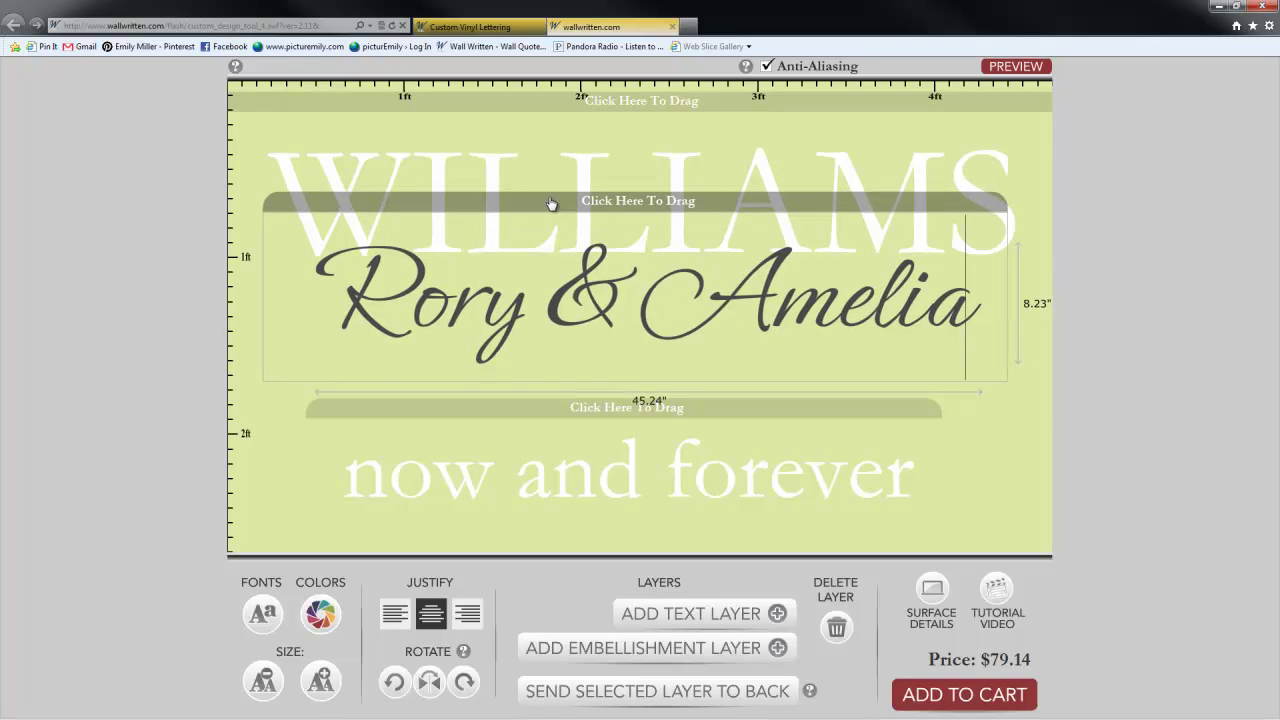
Move "now and forever" up beneath the first names, shrink it to about 33.2 in wide, and center it
{"action": "left_click_drag", "start_coordinate": [573, 402], "coordinate": [591, 319]}
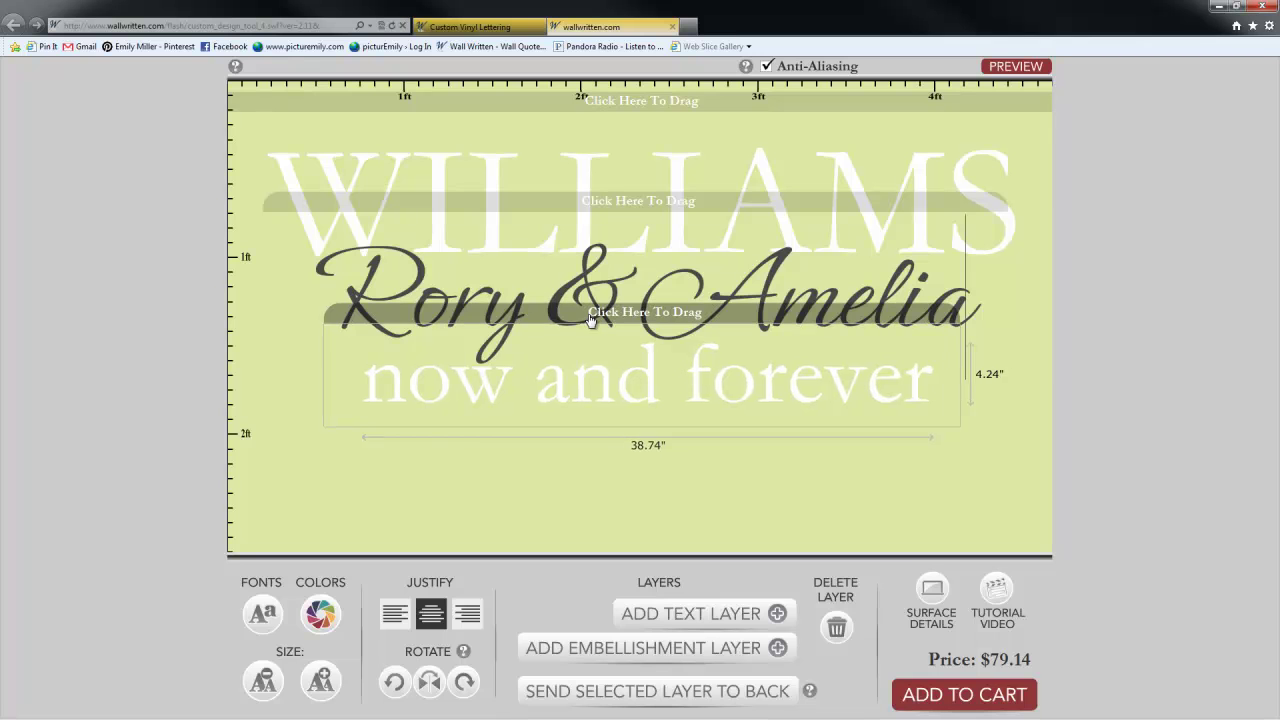
{"action": "left_click", "coordinate": [263, 681]}
{"action": "left_click", "coordinate": [263, 681]}
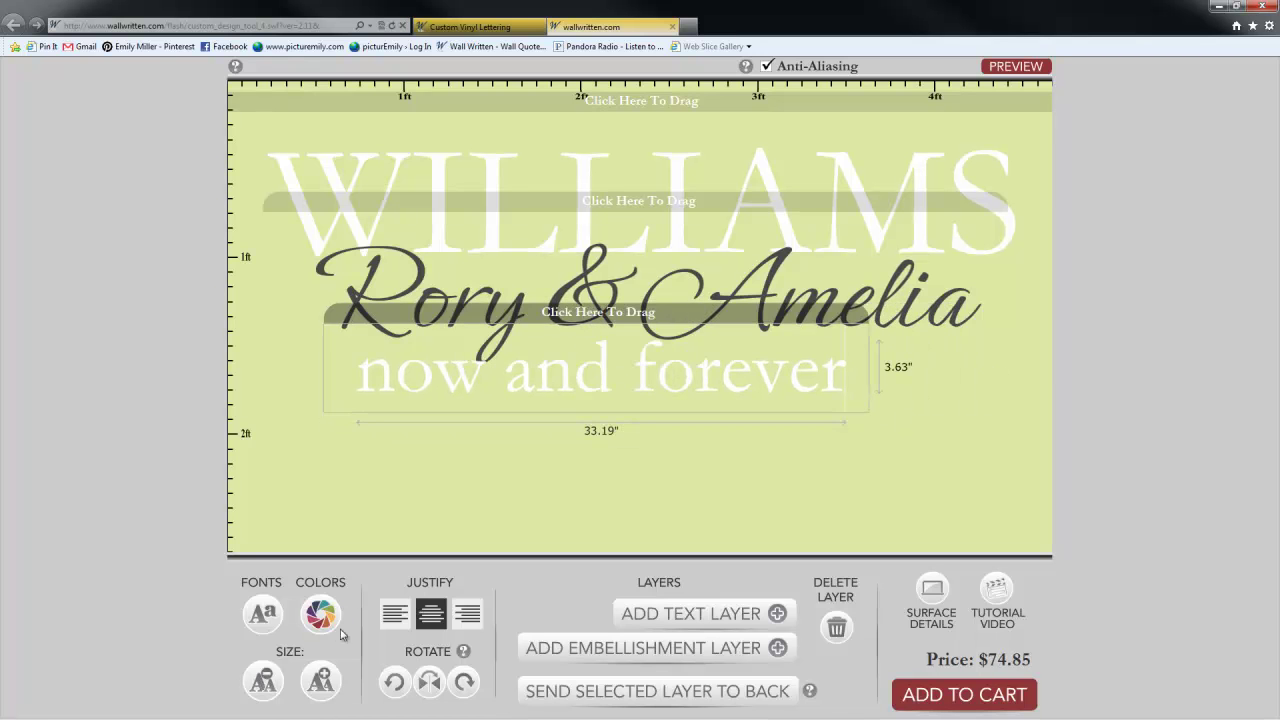
{"action": "left_click", "coordinate": [321, 681]}
{"action": "left_click_drag", "start_coordinate": [525, 322], "coordinate": [595, 320]}
{"action": "left_click", "coordinate": [263, 681]}
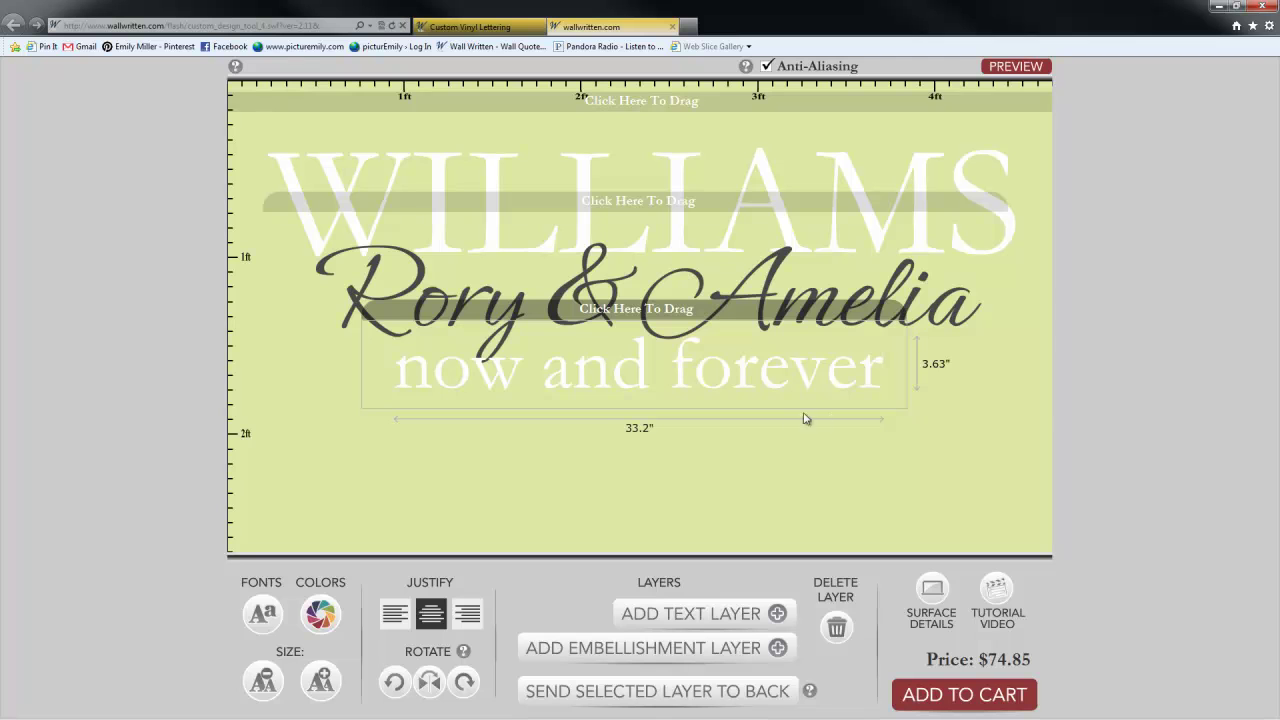
Send the surname layer to the back so the first names layer can be selected, and preview the design
{"action": "left_click", "coordinate": [1018, 70]}
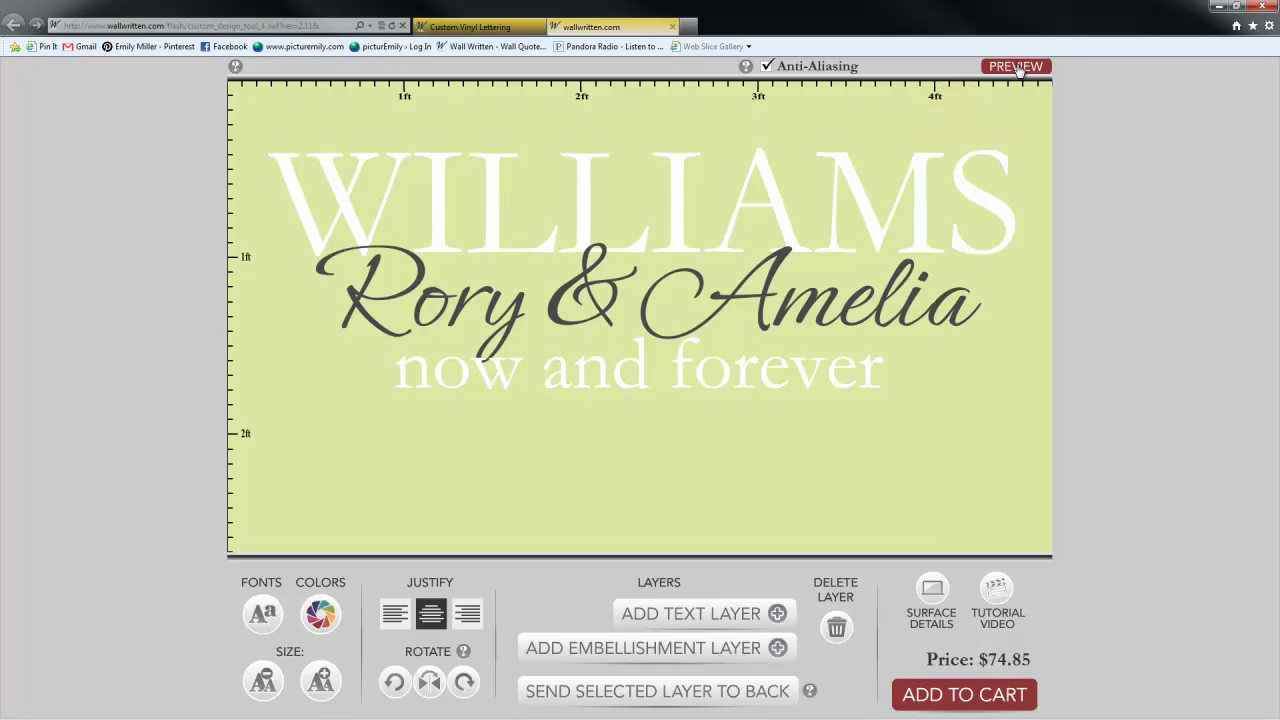
{"action": "left_click", "coordinate": [900, 187]}
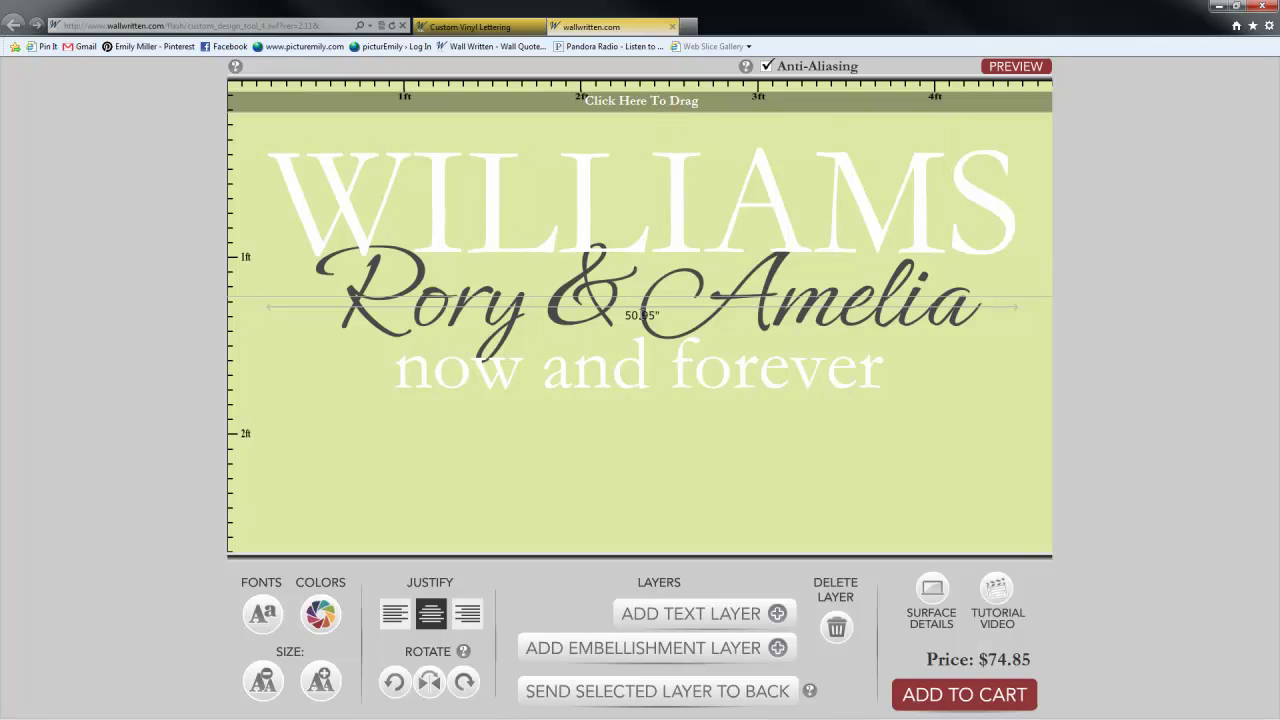
{"action": "left_click", "coordinate": [620, 387]}
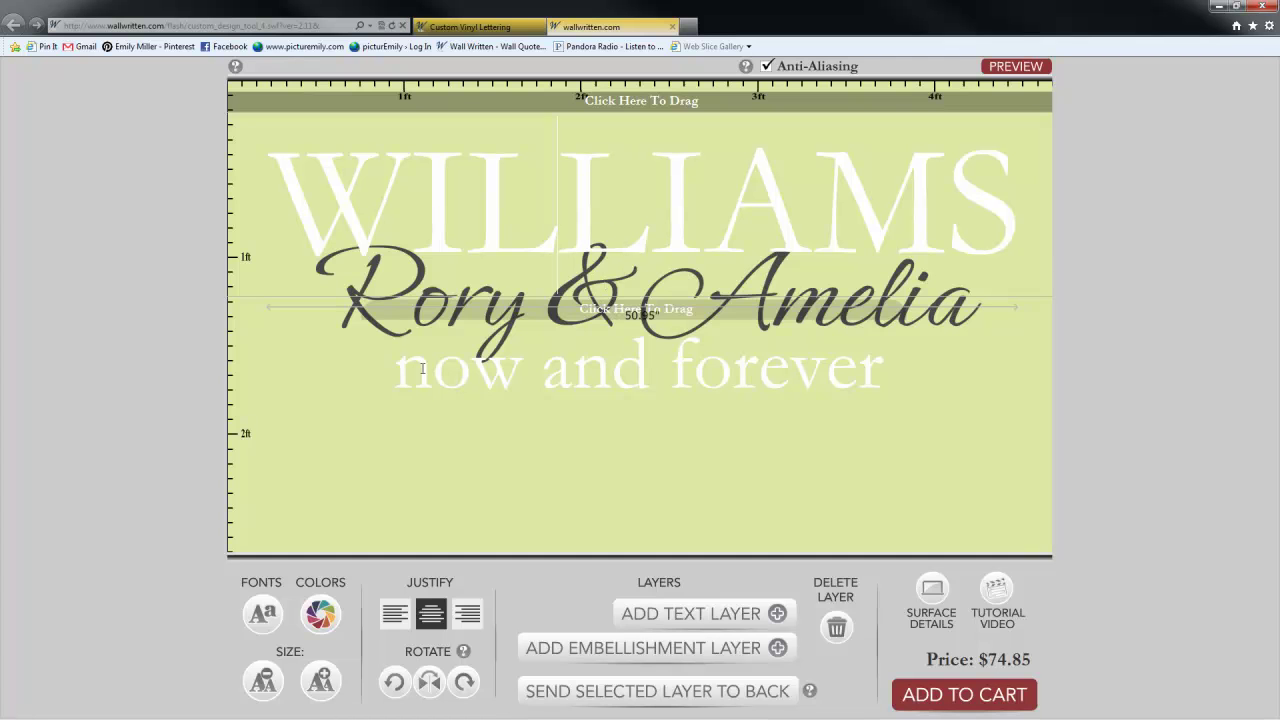
{"action": "left_click", "coordinate": [438, 255]}
{"action": "left_click", "coordinate": [418, 293]}
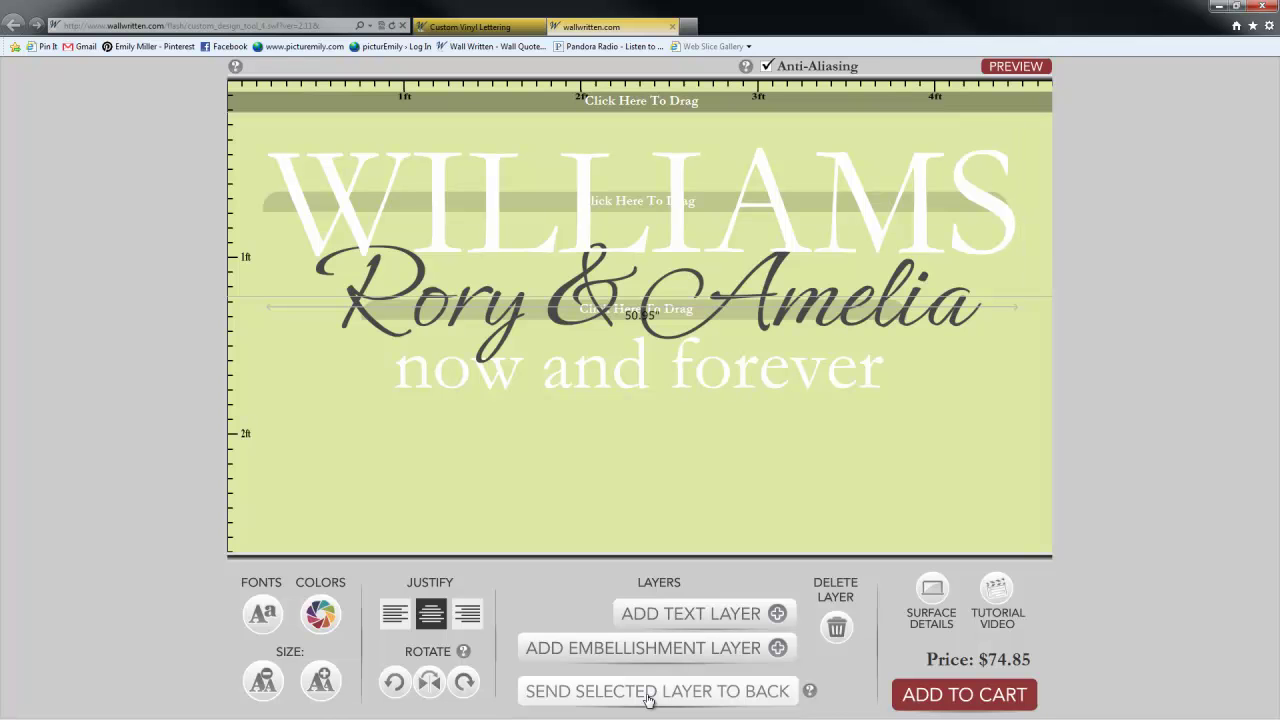
{"action": "left_click", "coordinate": [793, 218]}
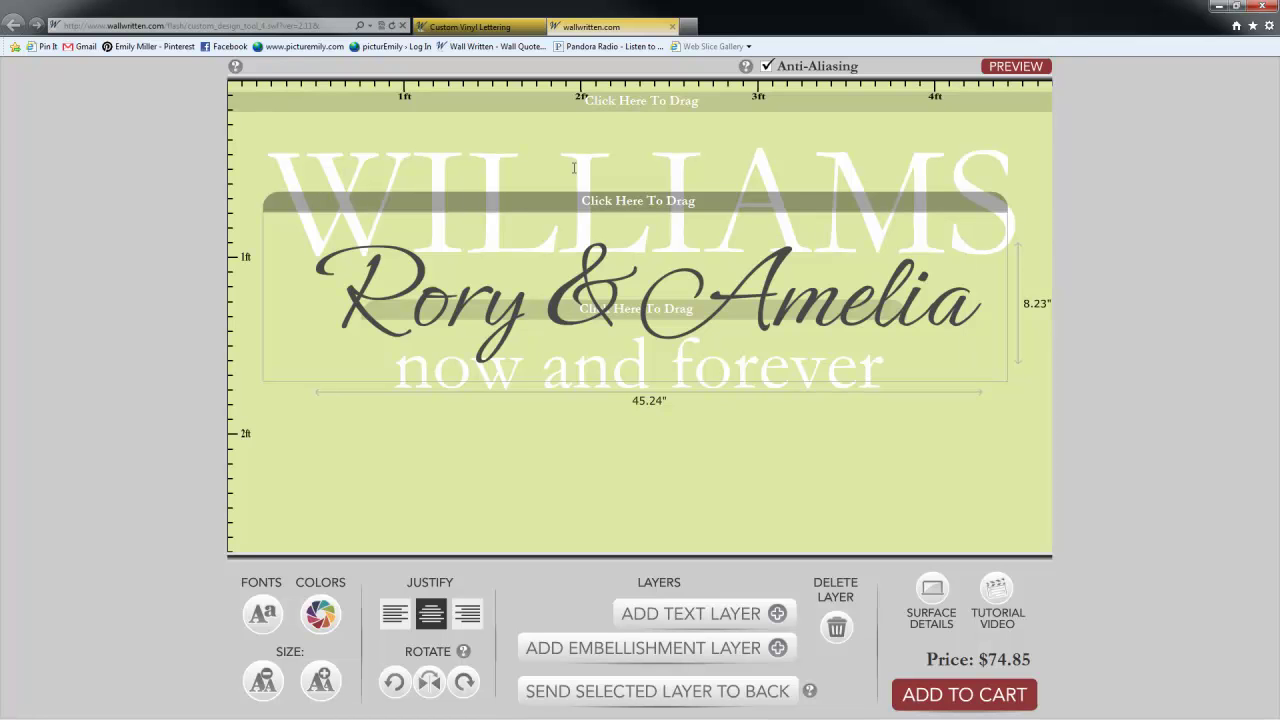
{"action": "left_click", "coordinate": [990, 67]}
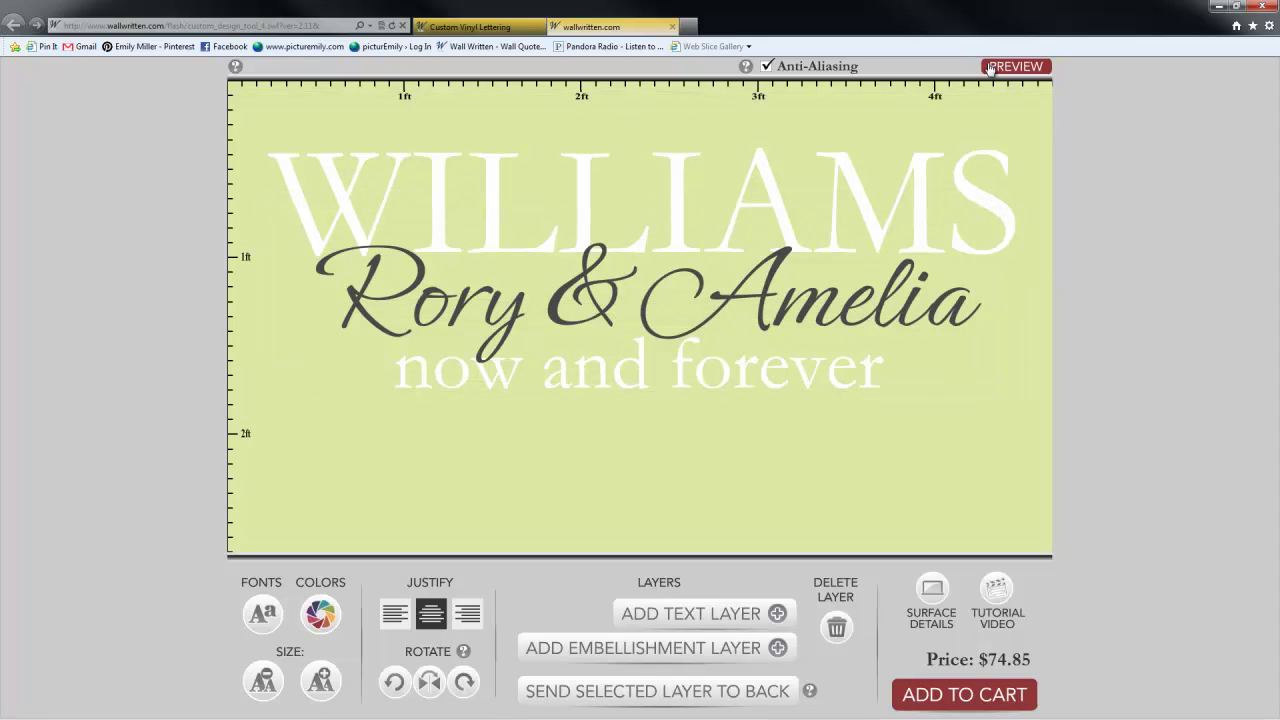
Add the last divider from the Brackets and Dividers embellishments and place it below "now and forever"
{"action": "left_click", "coordinate": [750, 650]}
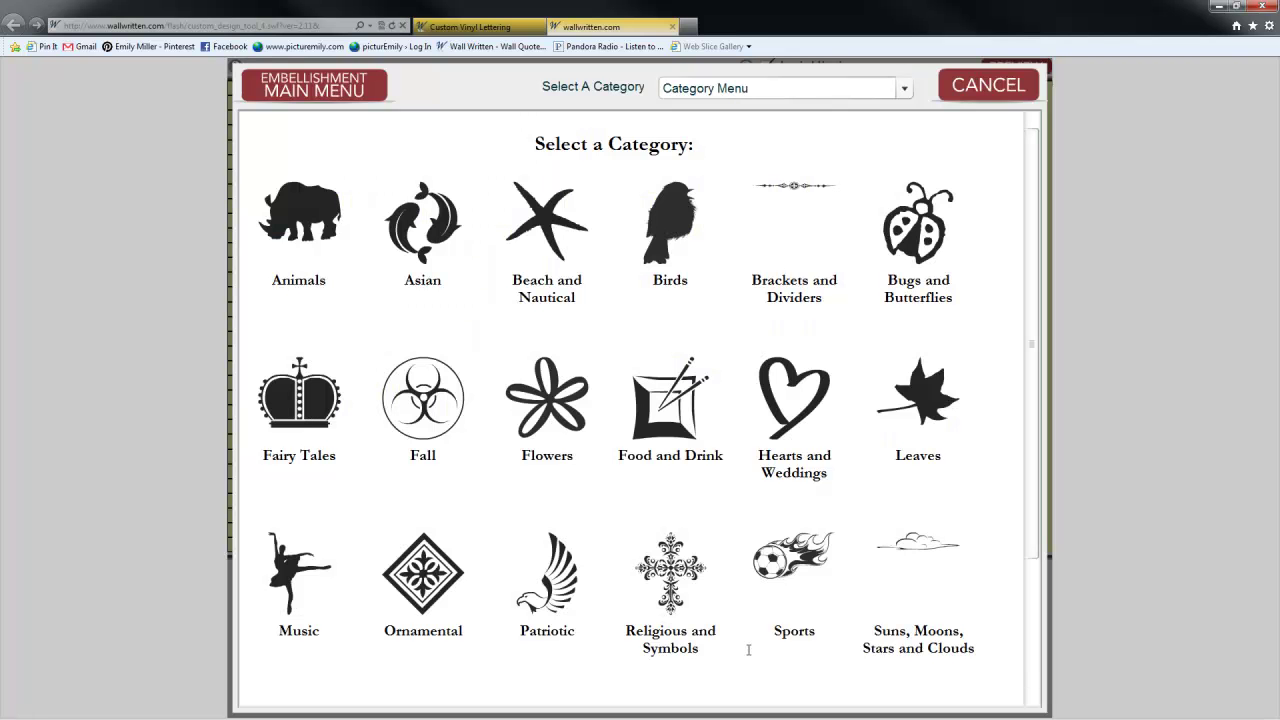
{"action": "left_click_drag", "start_coordinate": [1032, 207], "coordinate": [1006, 194]}
{"action": "left_click", "coordinate": [797, 195]}
{"action": "left_click_drag", "start_coordinate": [1034, 162], "coordinate": [963, 537]}
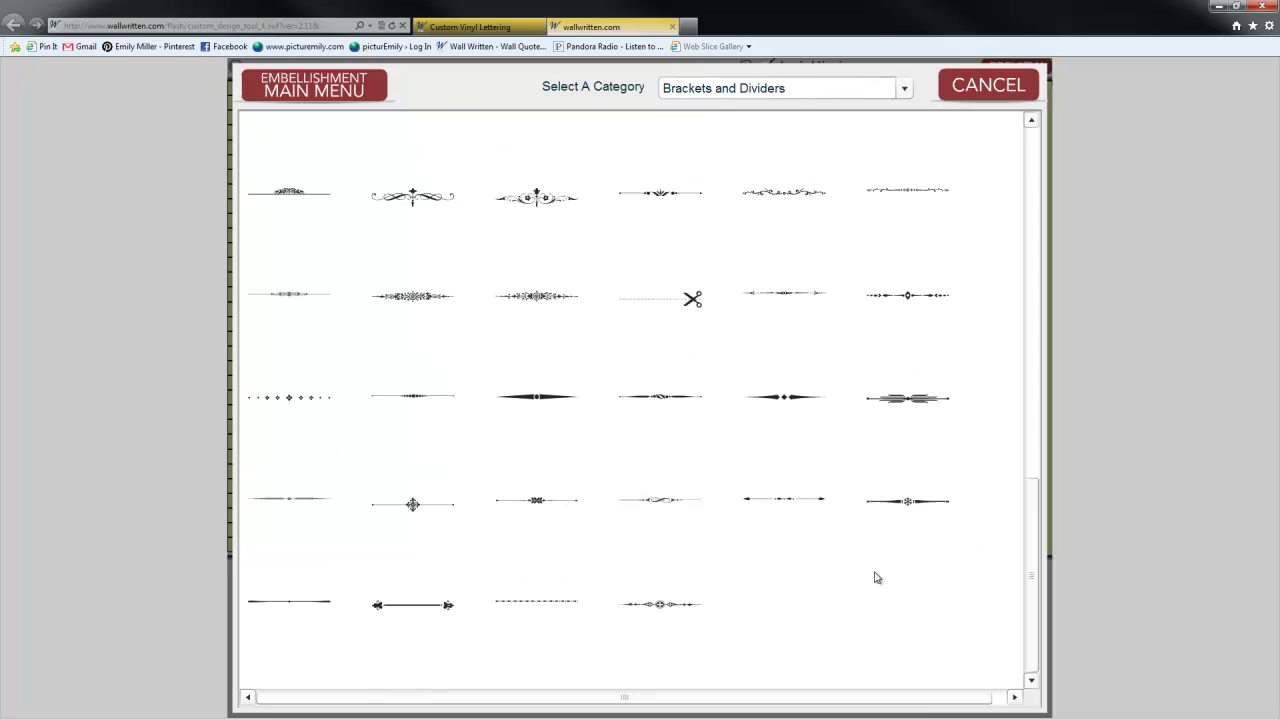
{"action": "left_click", "coordinate": [660, 604]}
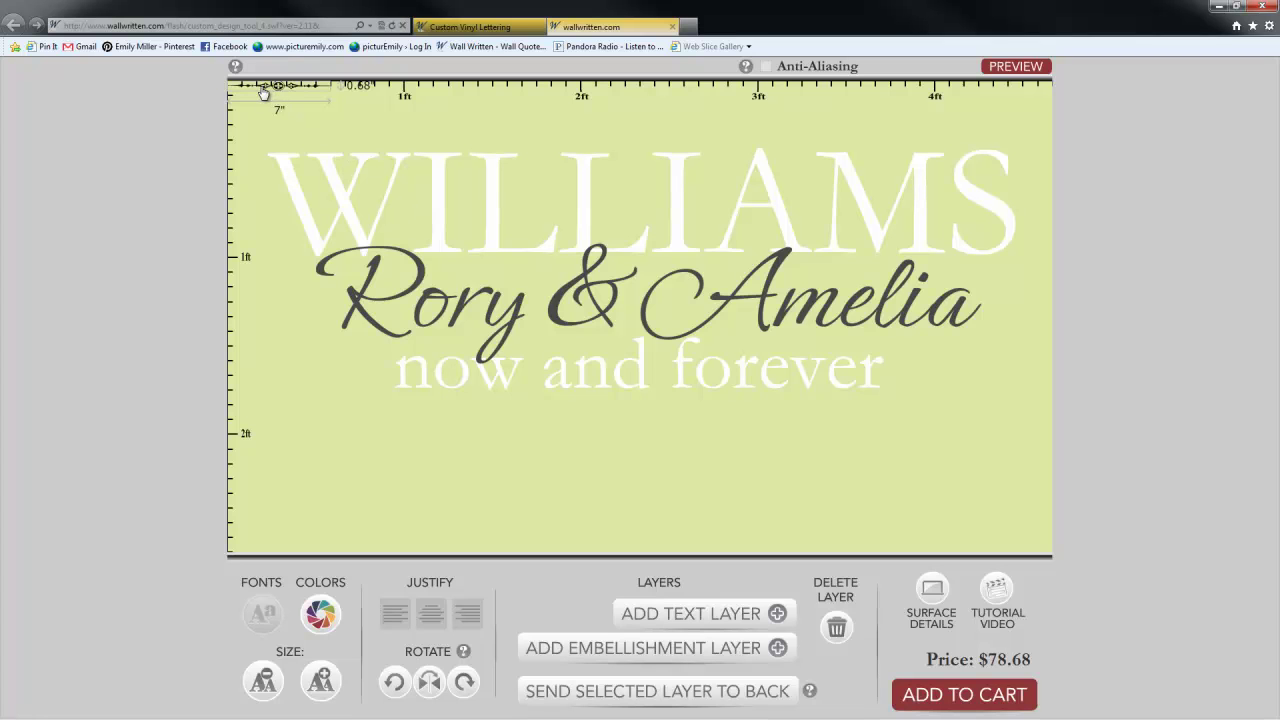
{"action": "left_click_drag", "start_coordinate": [263, 92], "coordinate": [588, 451]}
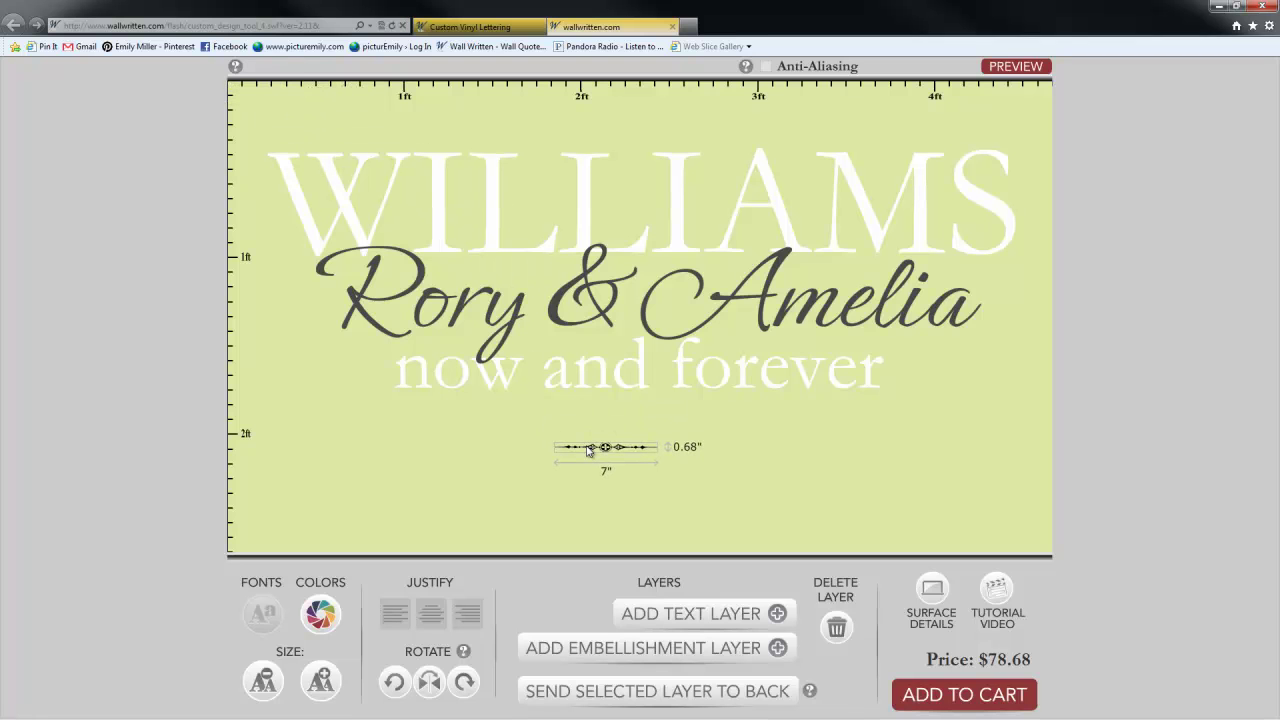
Enlarge the divider to 18.5 in wide and move it to the middle, just beneath "now and forever"
{"action": "left_click", "coordinate": [320, 680]}
{"action": "left_click", "coordinate": [320, 680]}
{"action": "left_click", "coordinate": [320, 680]}
{"action": "left_click", "coordinate": [320, 680]}
{"action": "left_click", "coordinate": [320, 680]}
{"action": "left_click", "coordinate": [320, 680]}
{"action": "left_click", "coordinate": [320, 680]}
{"action": "left_click", "coordinate": [320, 680]}
{"action": "left_click", "coordinate": [320, 680]}
{"action": "left_click", "coordinate": [320, 680]}
{"action": "left_click", "coordinate": [320, 680]}
{"action": "left_click", "coordinate": [320, 680]}
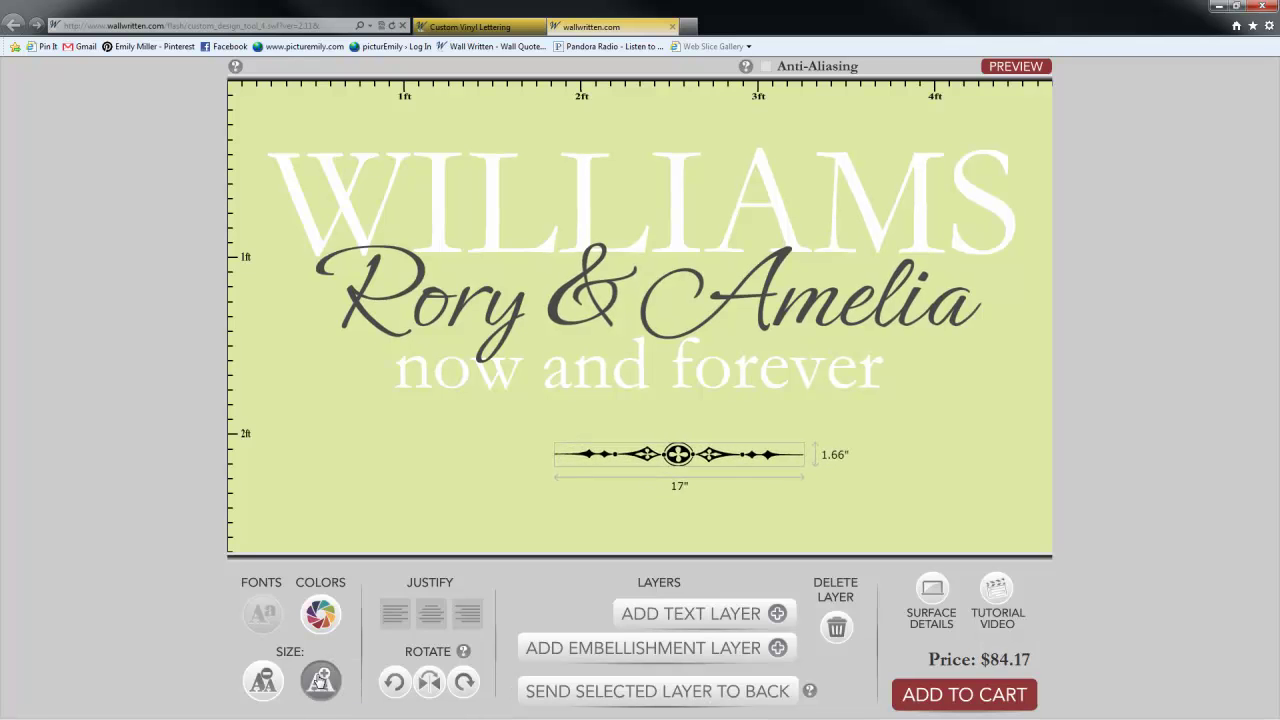
{"action": "left_click", "coordinate": [320, 680]}
{"action": "left_click_drag", "start_coordinate": [688, 492], "coordinate": [624, 472]}
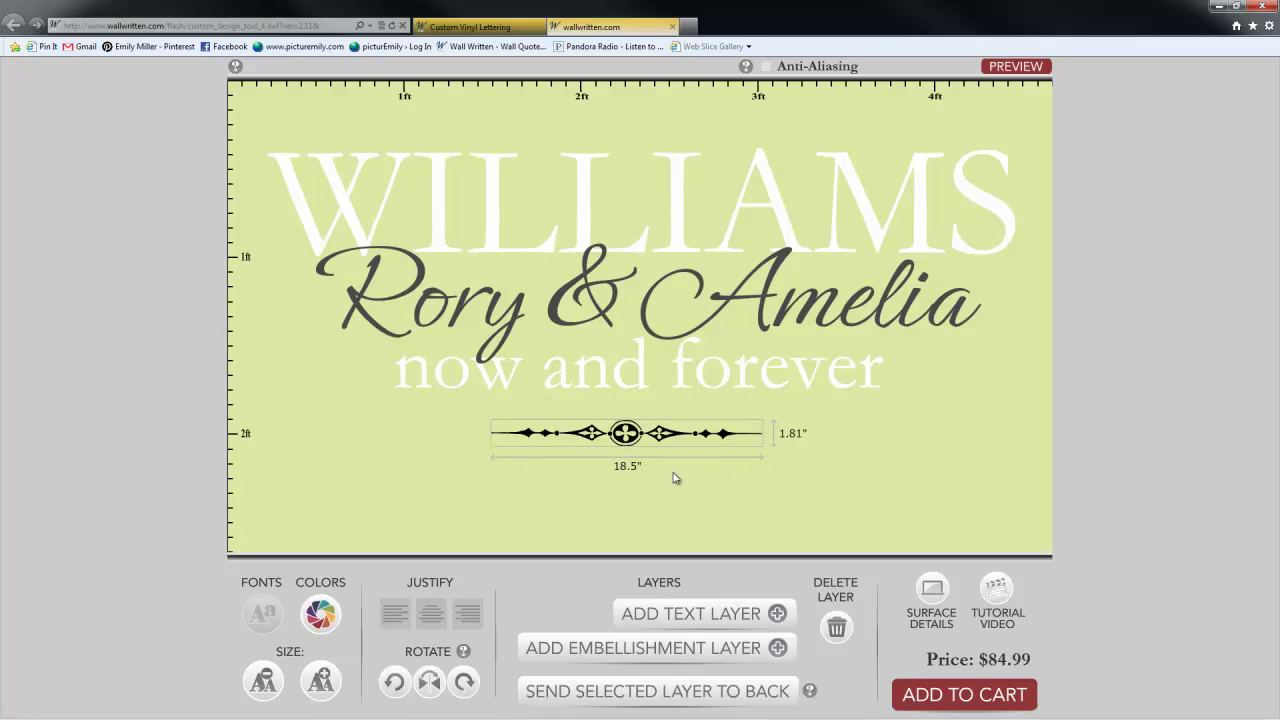
Add a trailing "y" to "now and forever" to check its effect on the layer's height, and delete it
{"action": "left_click", "coordinate": [628, 383]}
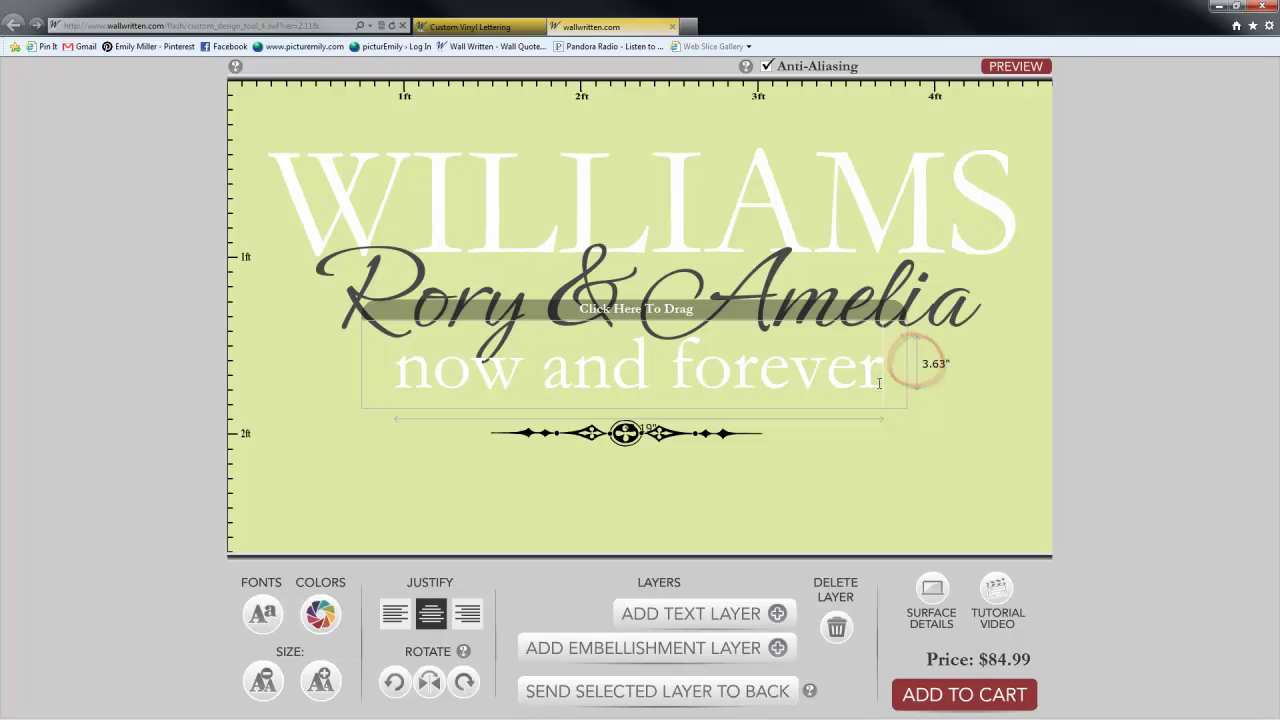
{"action": "type", "text": "y"}
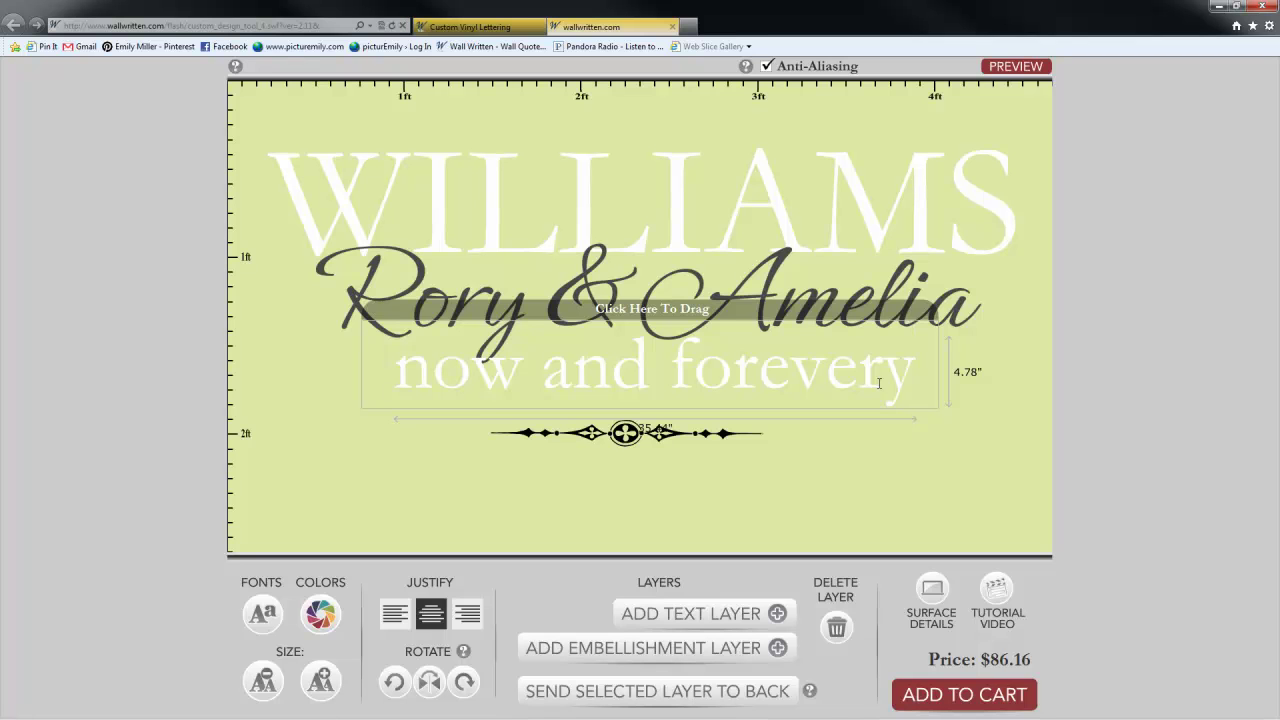
{"action": "key", "text": "BackSpace"}
Recolor the divider matte dark gray and nudge it to center it under "now and forever"
{"action": "left_click", "coordinate": [577, 439]}
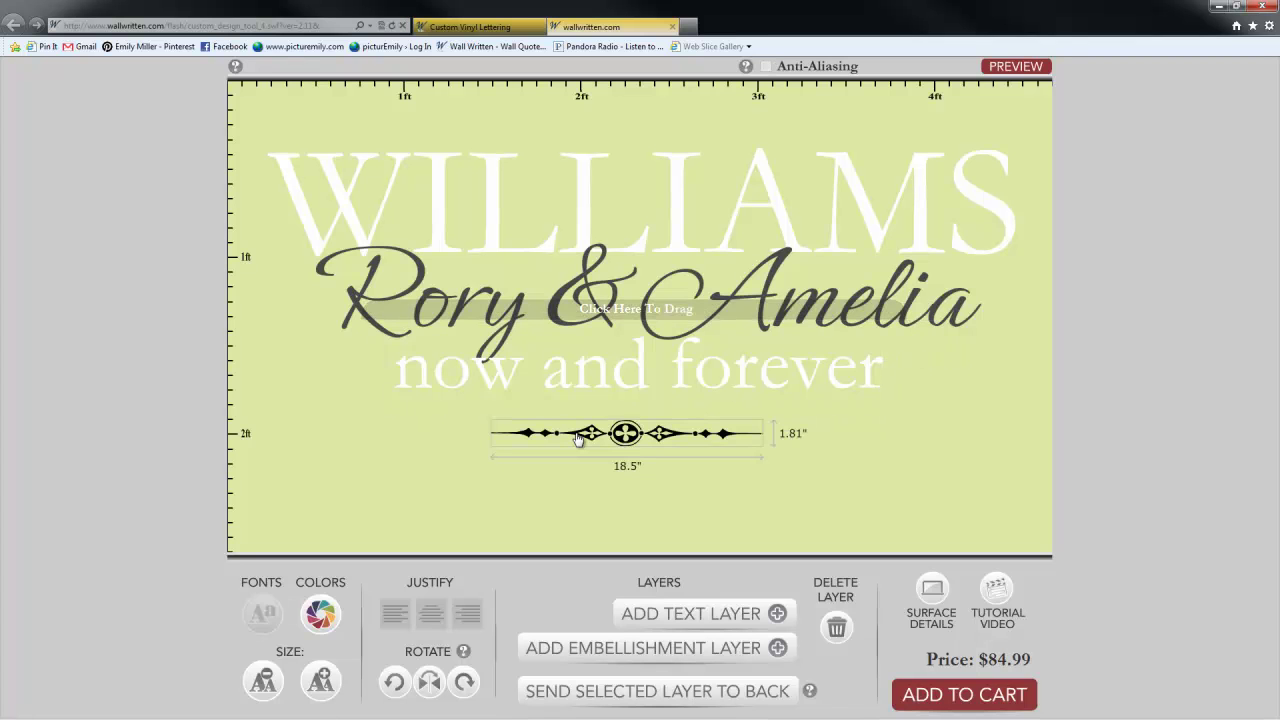
{"action": "left_click", "coordinate": [320, 614]}
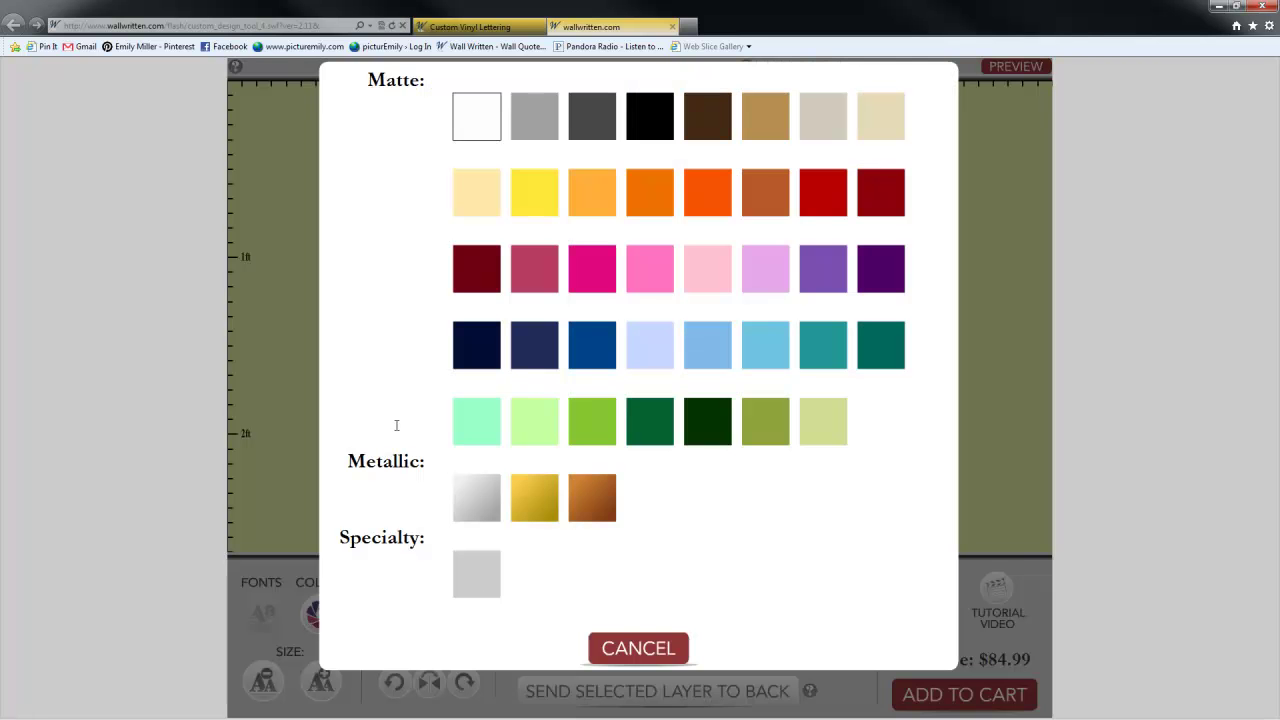
{"action": "left_click", "coordinate": [588, 117]}
{"action": "left_click_drag", "start_coordinate": [585, 437], "coordinate": [586, 432]}
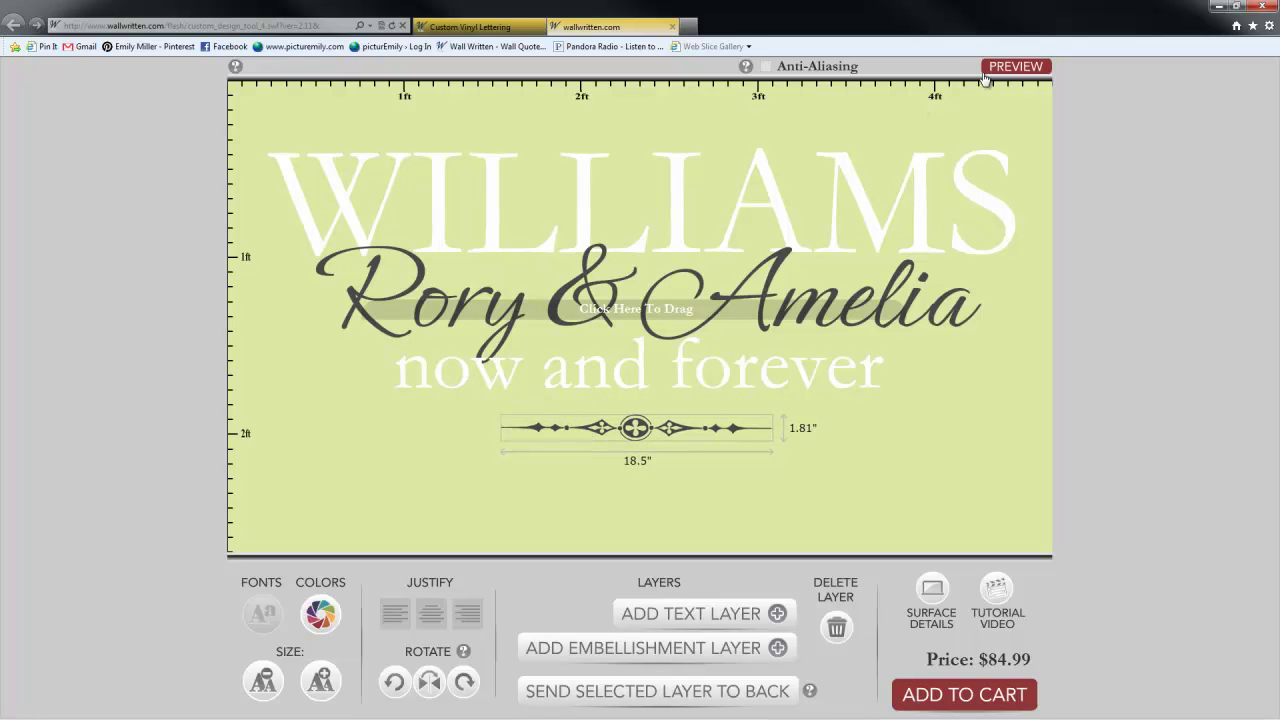
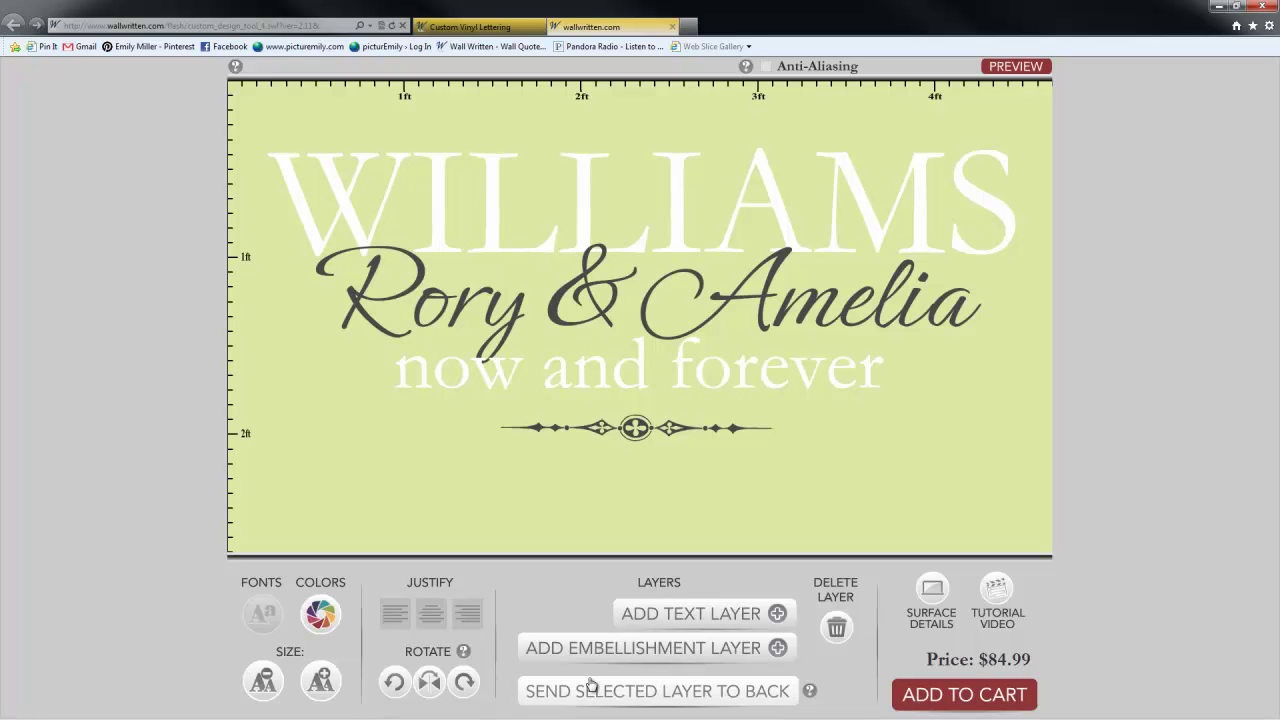
Mirror the "now and forever" layer, flip it back, and preview the design
{"action": "left_click", "coordinate": [429, 682]}
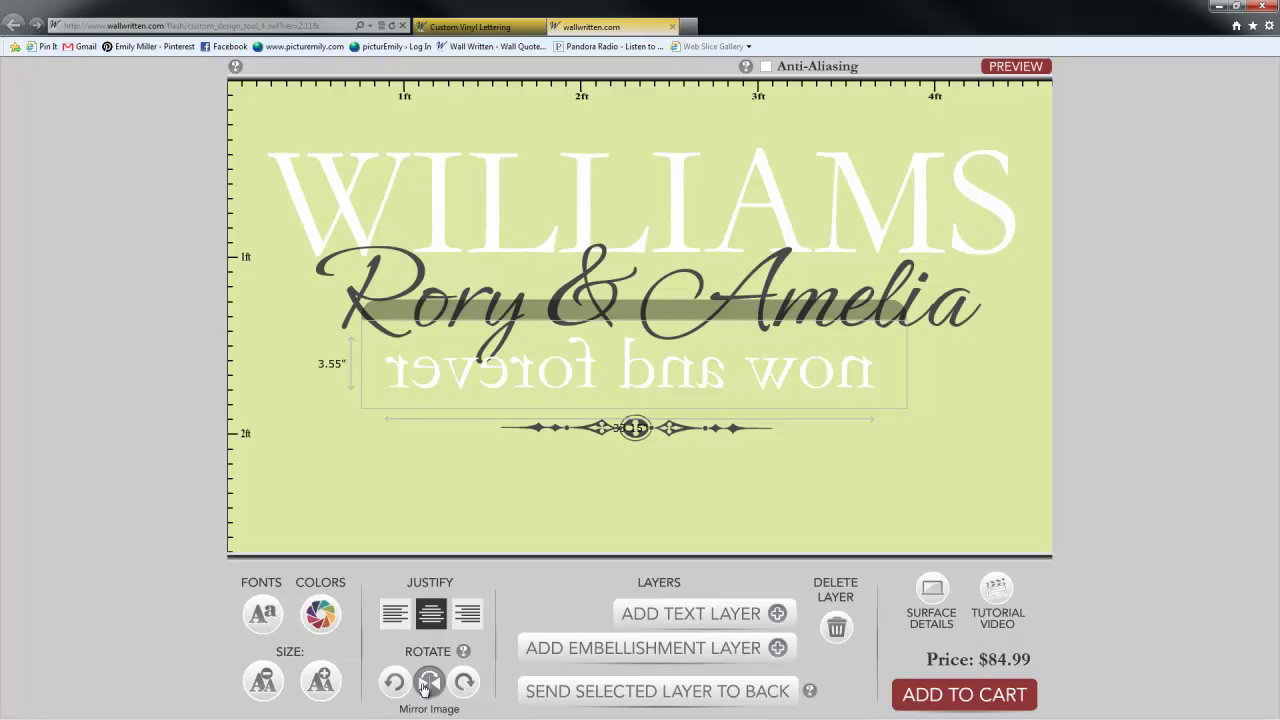
{"action": "left_click", "coordinate": [429, 682]}
{"action": "left_click", "coordinate": [1015, 67]}
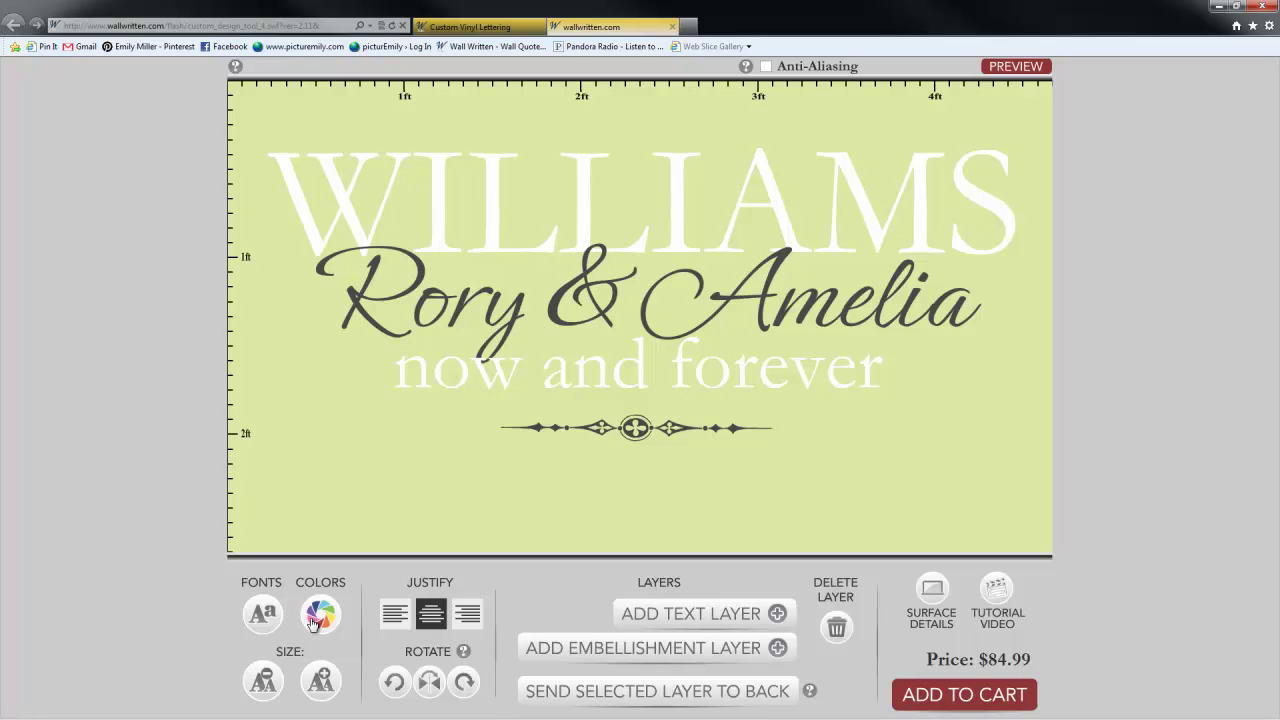
Add the side-view butterfly with a curled wing tip from Bugs and Butterflies, and place it below and left of "now and forever"
{"action": "left_click", "coordinate": [657, 648]}
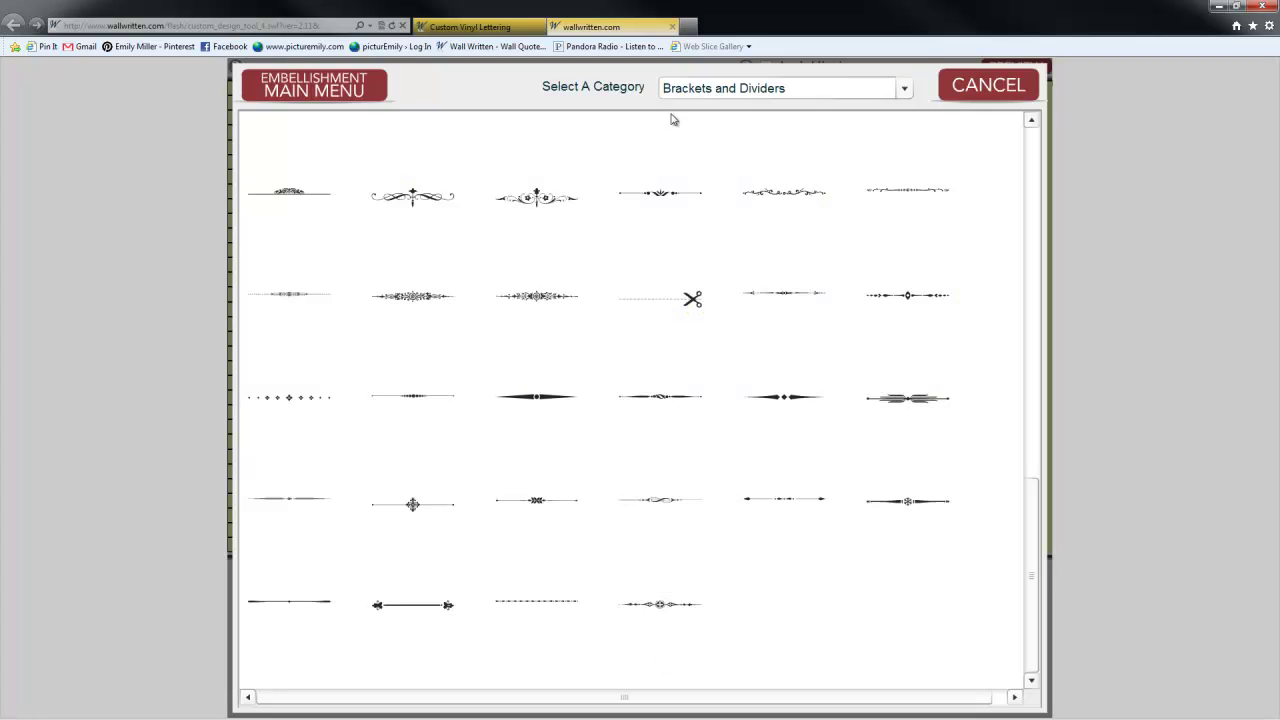
{"action": "left_click", "coordinate": [357, 88]}
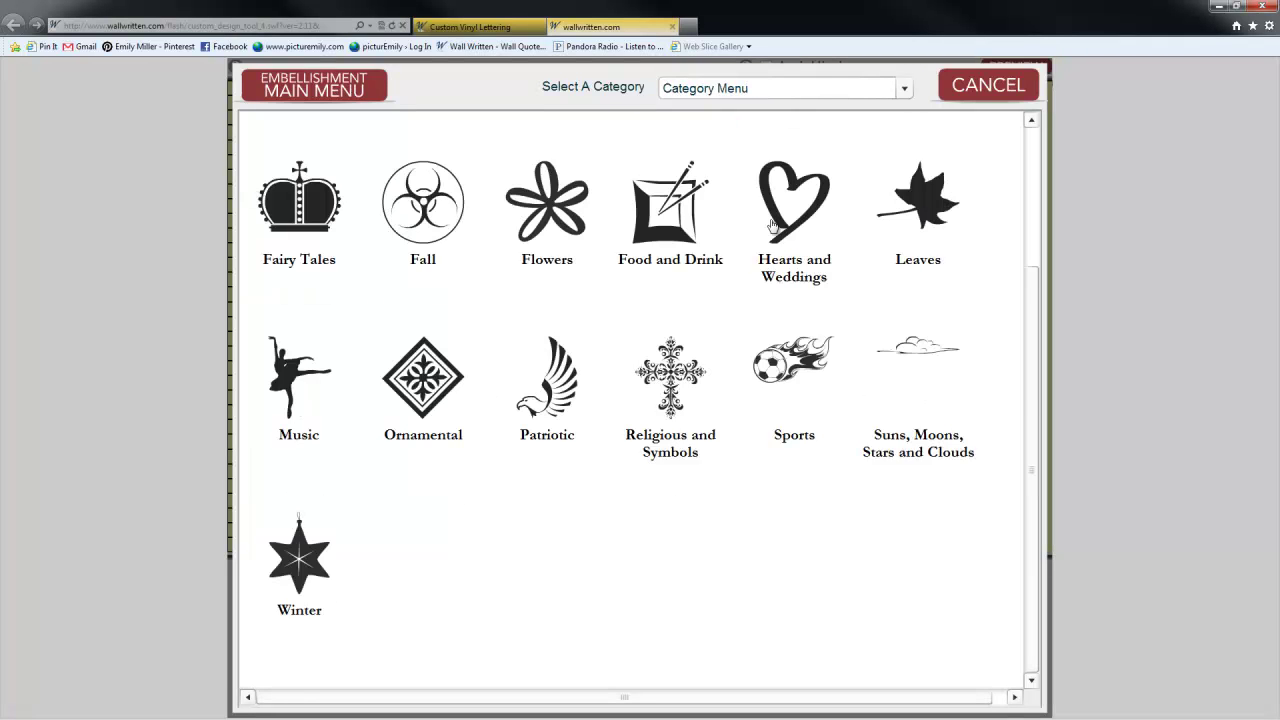
{"action": "scroll", "coordinate": [772, 236], "scroll_direction": "up", "scroll_amount": 3}
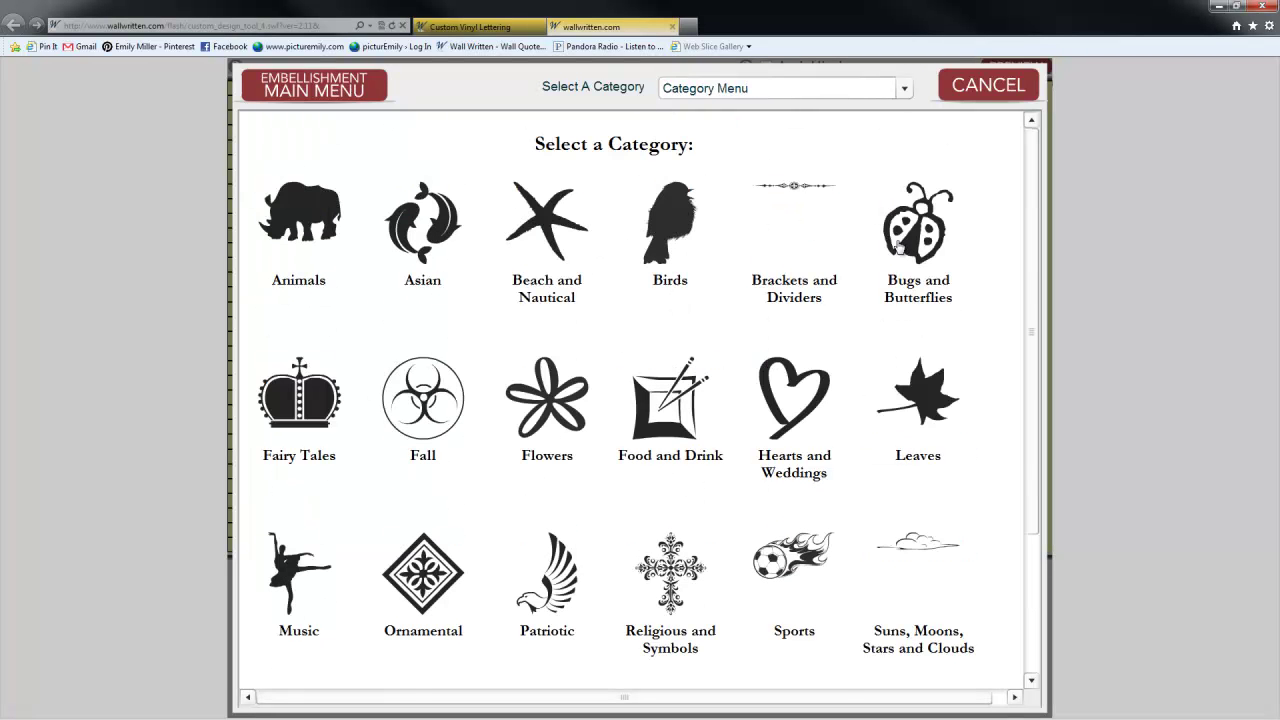
{"action": "left_click", "coordinate": [889, 244]}
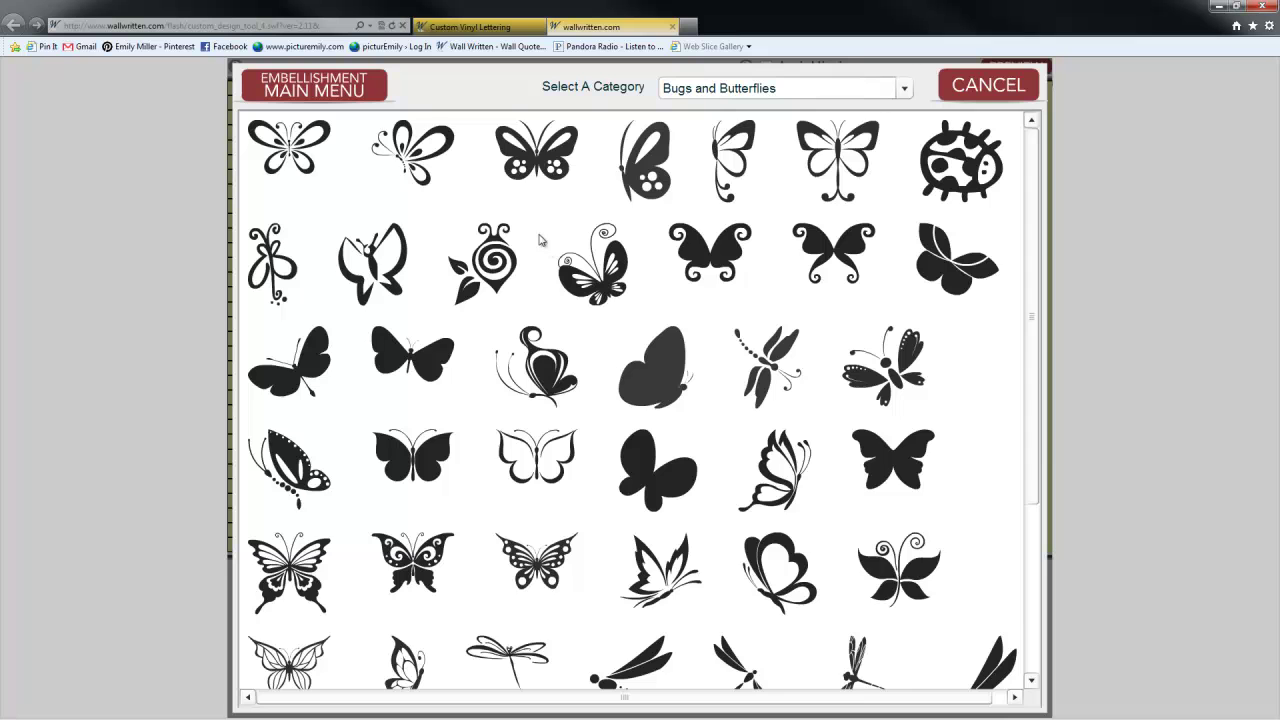
{"action": "scroll", "coordinate": [552, 268], "scroll_direction": "down", "scroll_amount": 5}
{"action": "left_click", "coordinate": [401, 393]}
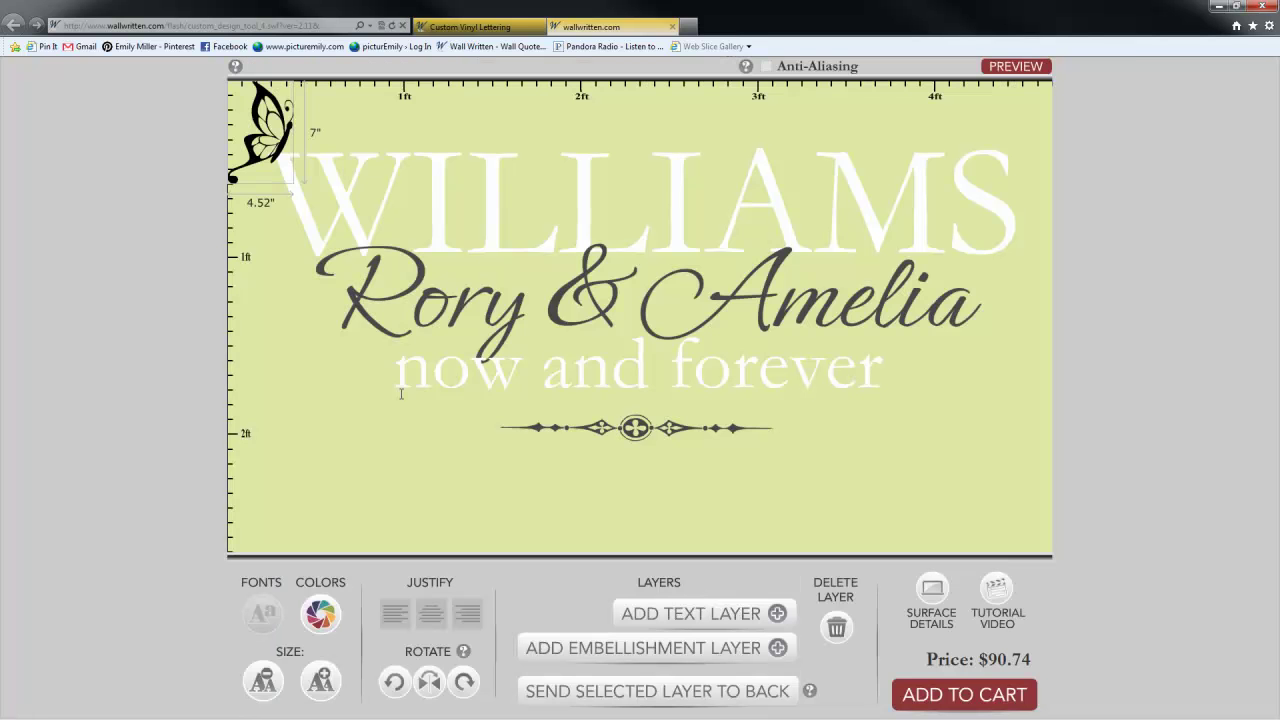
{"action": "left_click_drag", "start_coordinate": [262, 140], "coordinate": [337, 467]}
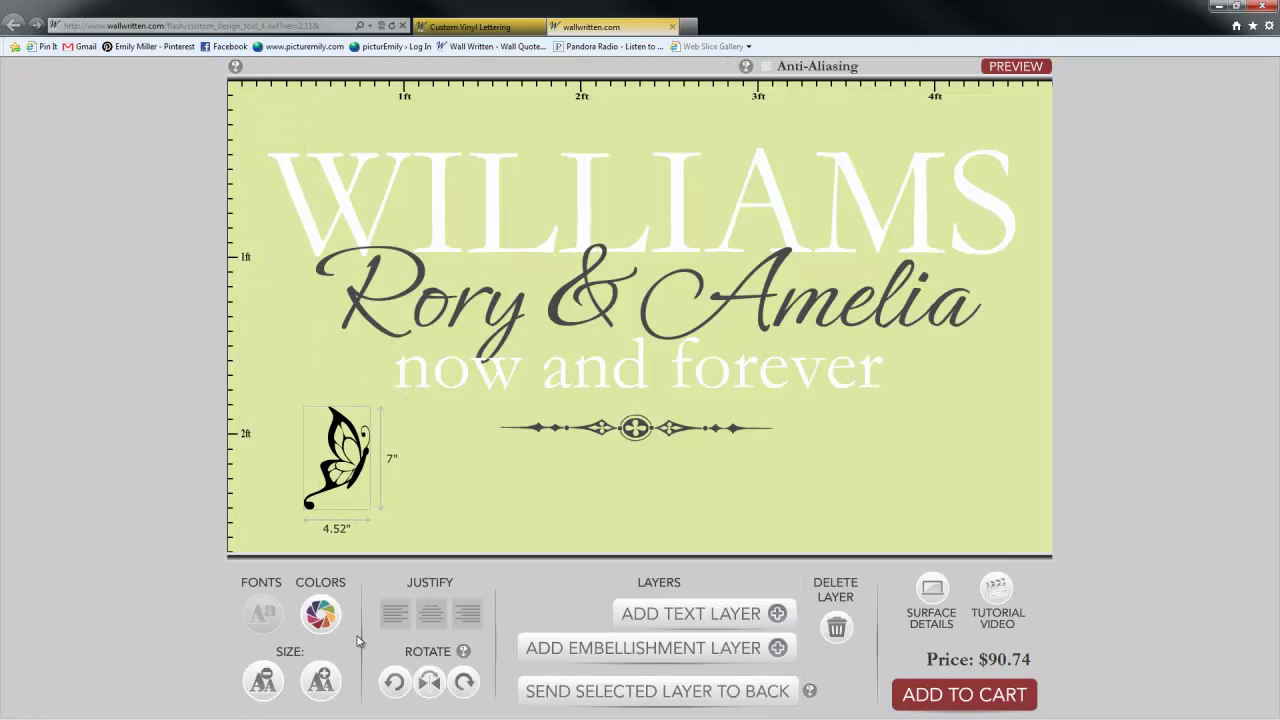
Mirror the butterfly so it faces left and shrink it to 5 in high
{"action": "left_click", "coordinate": [429, 684]}
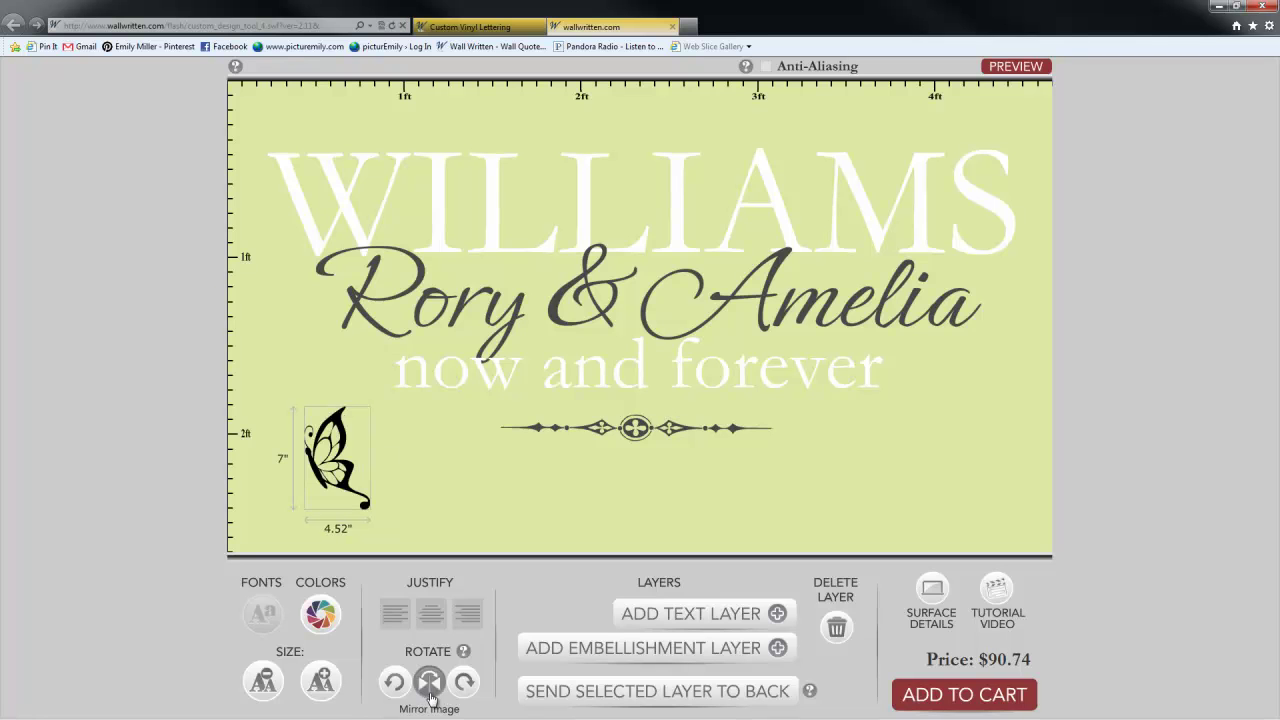
{"action": "left_click", "coordinate": [430, 697]}
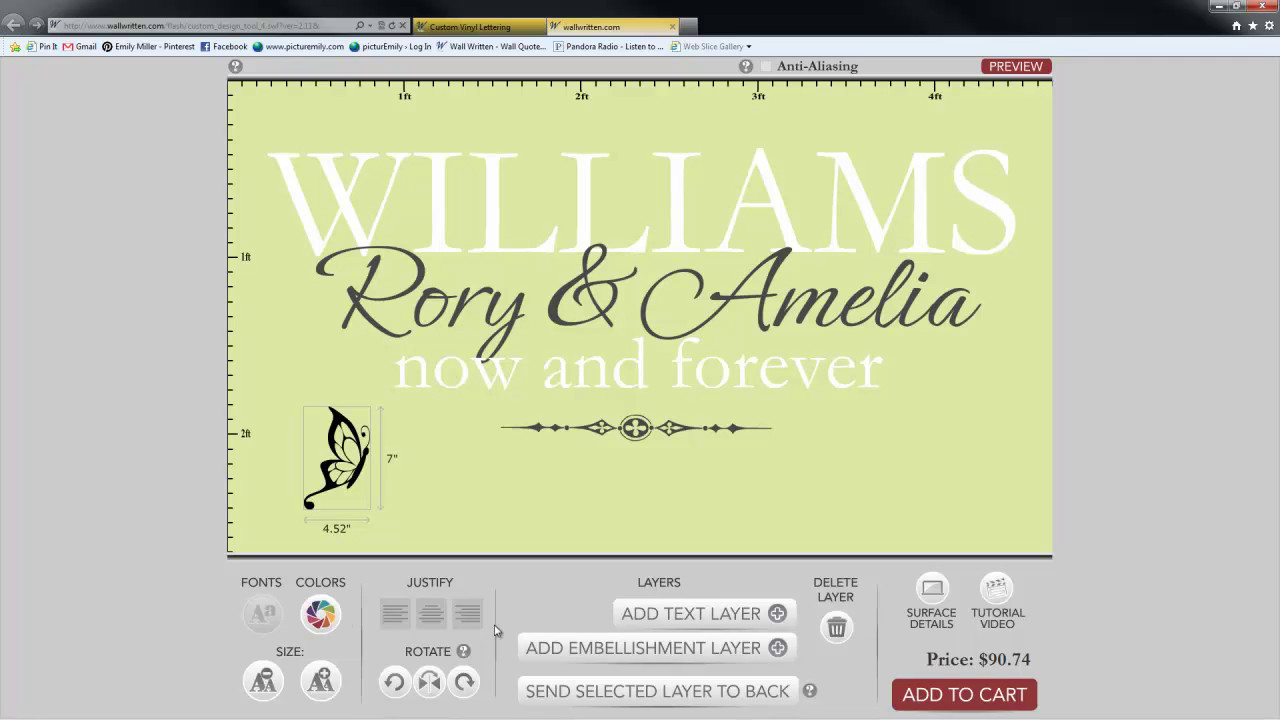
{"action": "left_click", "coordinate": [436, 684]}
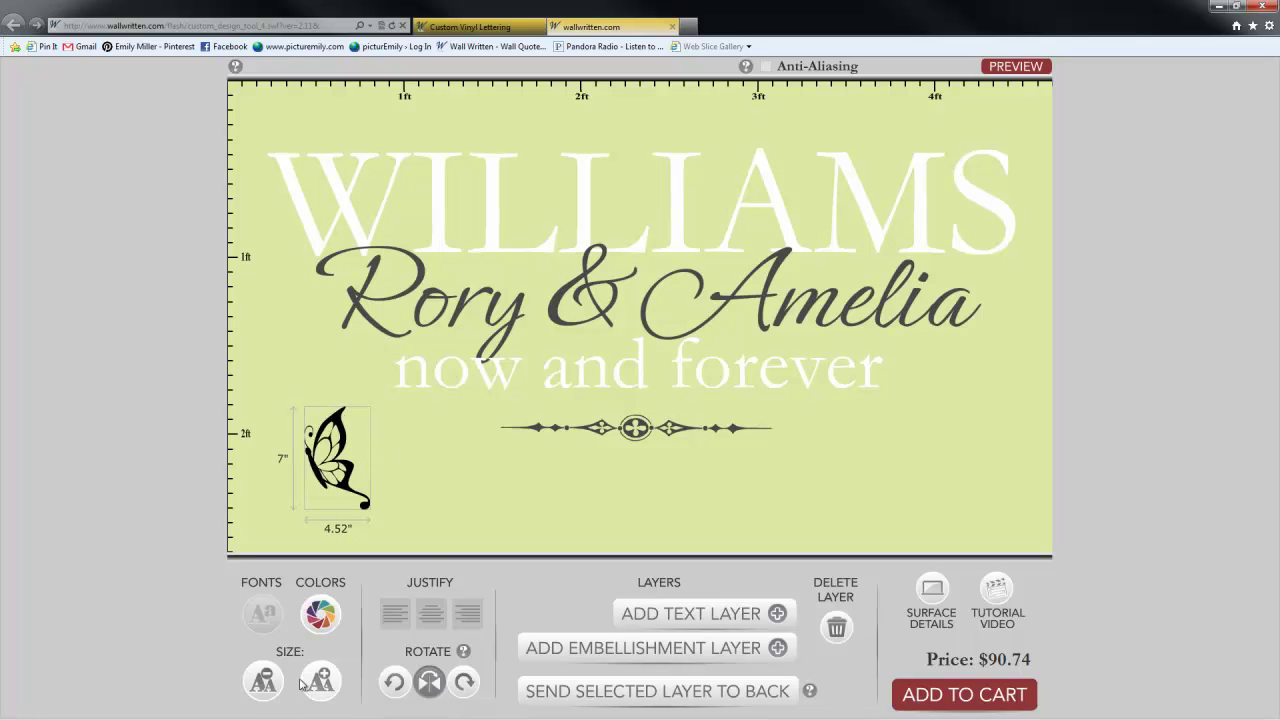
{"action": "left_click", "coordinate": [268, 684]}
{"action": "left_click", "coordinate": [277, 688]}
{"action": "left_click", "coordinate": [277, 688]}
{"action": "left_click", "coordinate": [277, 688]}
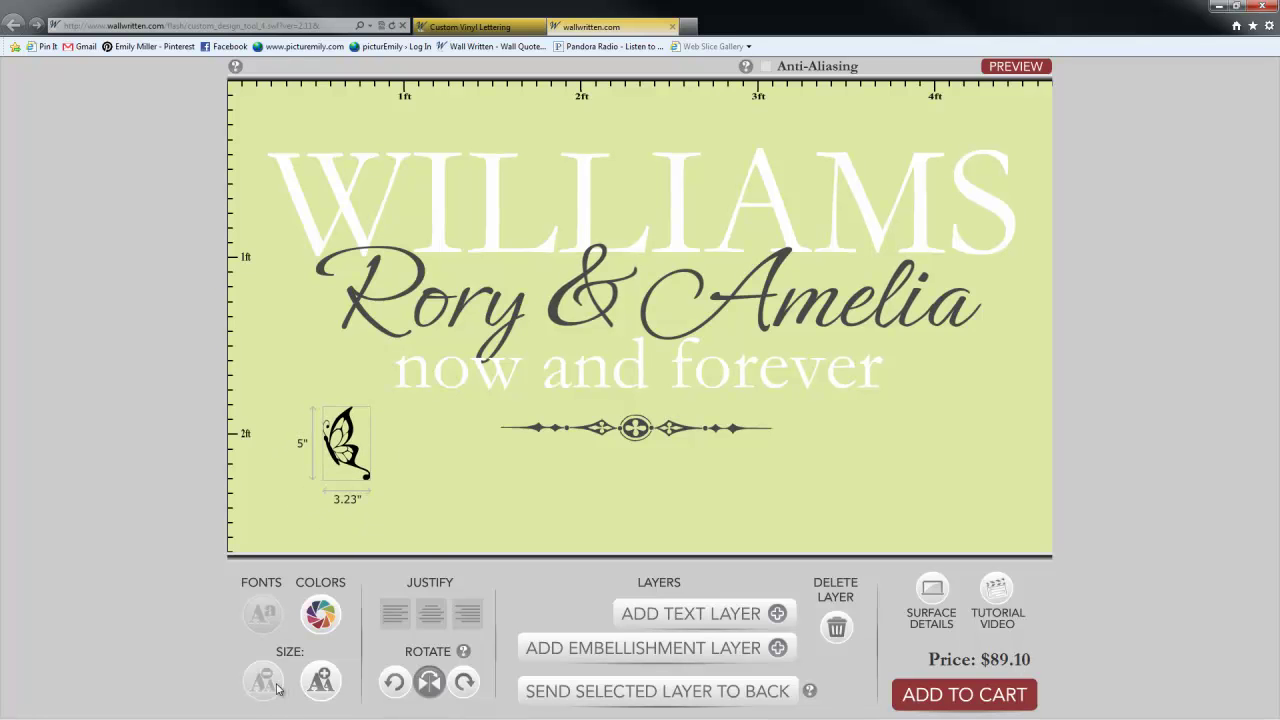
Recolor the butterfly matte Slate and move it just below the divider's right end
{"action": "left_click", "coordinate": [320, 614]}
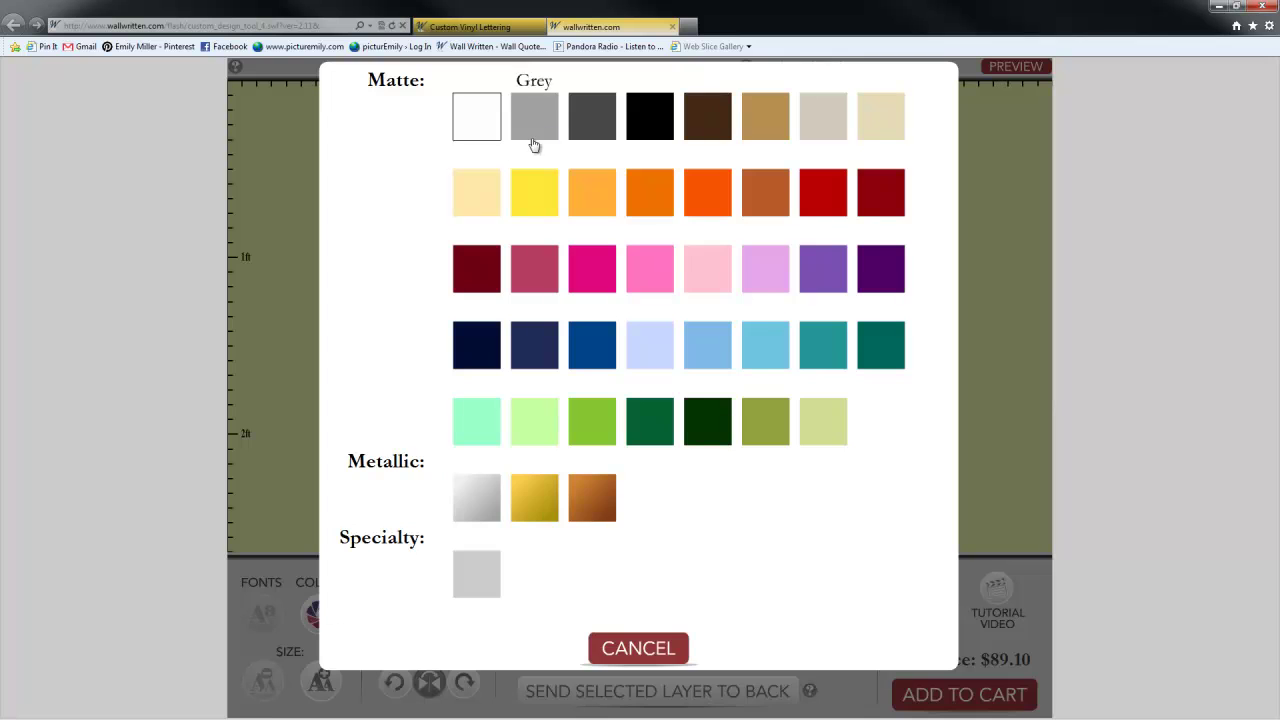
{"action": "left_click", "coordinate": [609, 133]}
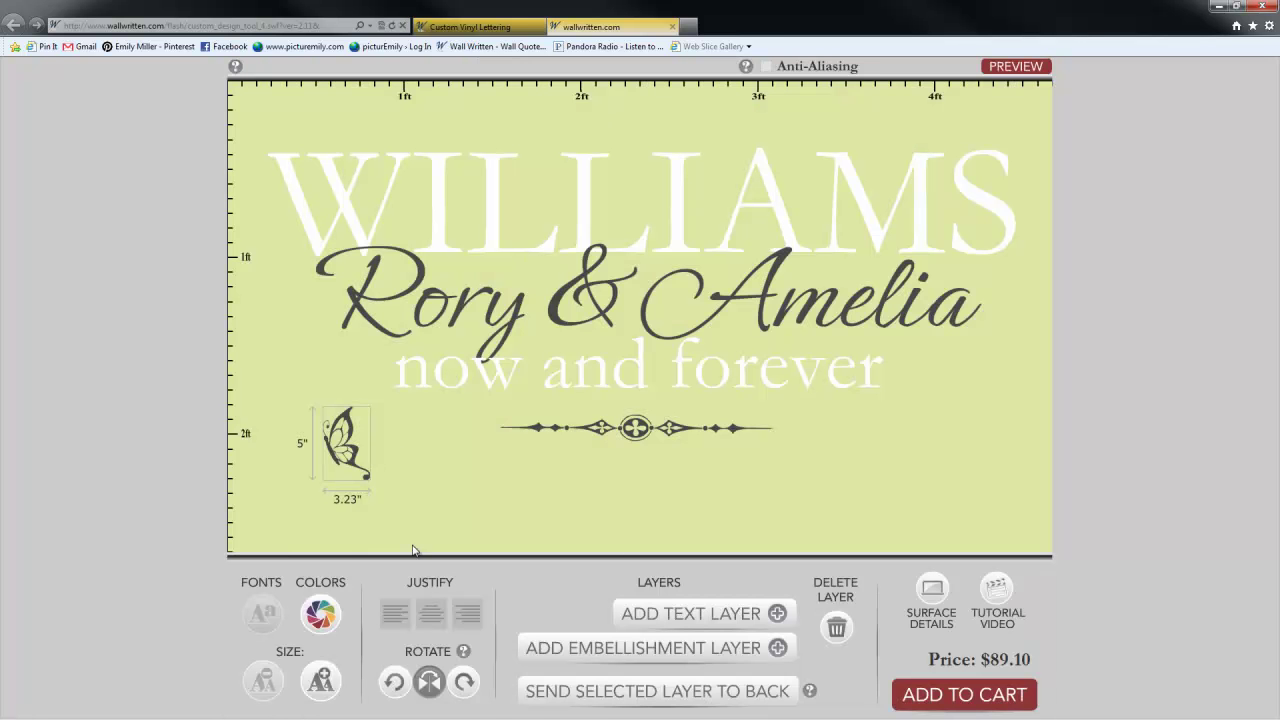
{"action": "left_click_drag", "start_coordinate": [348, 418], "coordinate": [812, 454]}
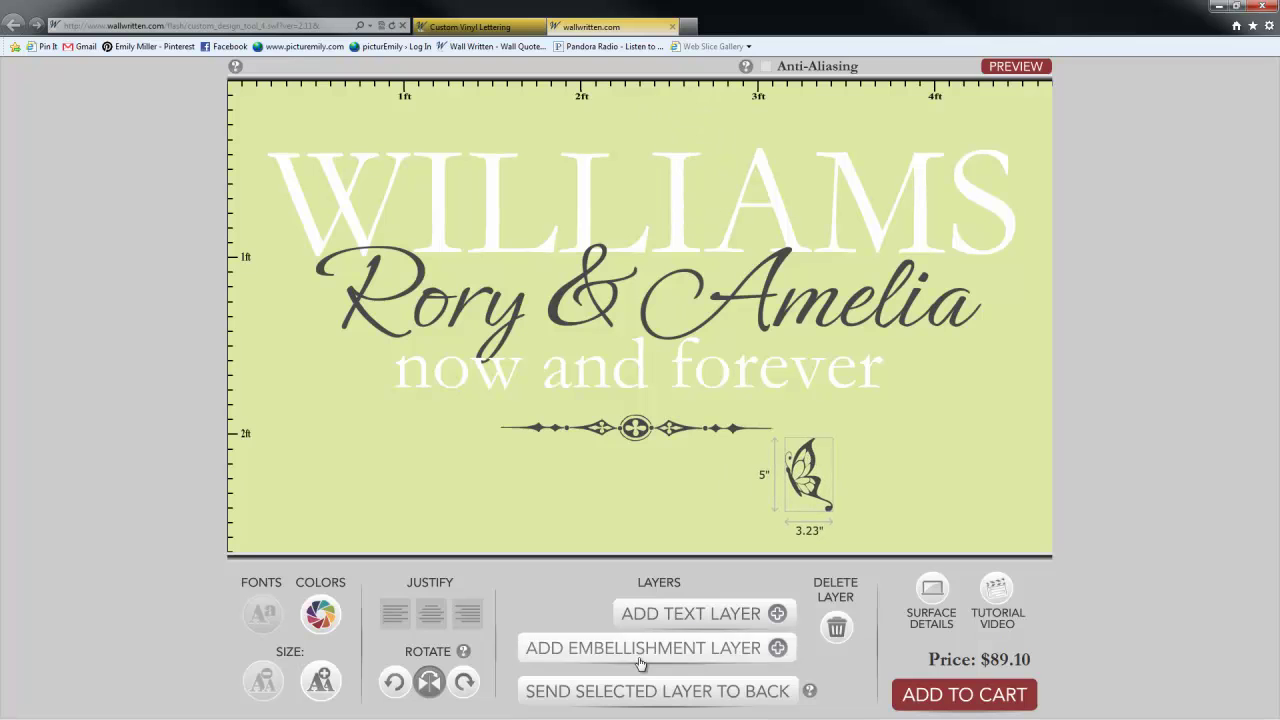
Rotate the butterfly 20 degrees counterclockwise and place it above the last letter of the surname
{"action": "left_click", "coordinate": [396, 690]}
{"action": "left_click", "coordinate": [466, 690]}
{"action": "left_click", "coordinate": [466, 690]}
{"action": "left_click", "coordinate": [397, 684]}
{"action": "left_click", "coordinate": [397, 684]}
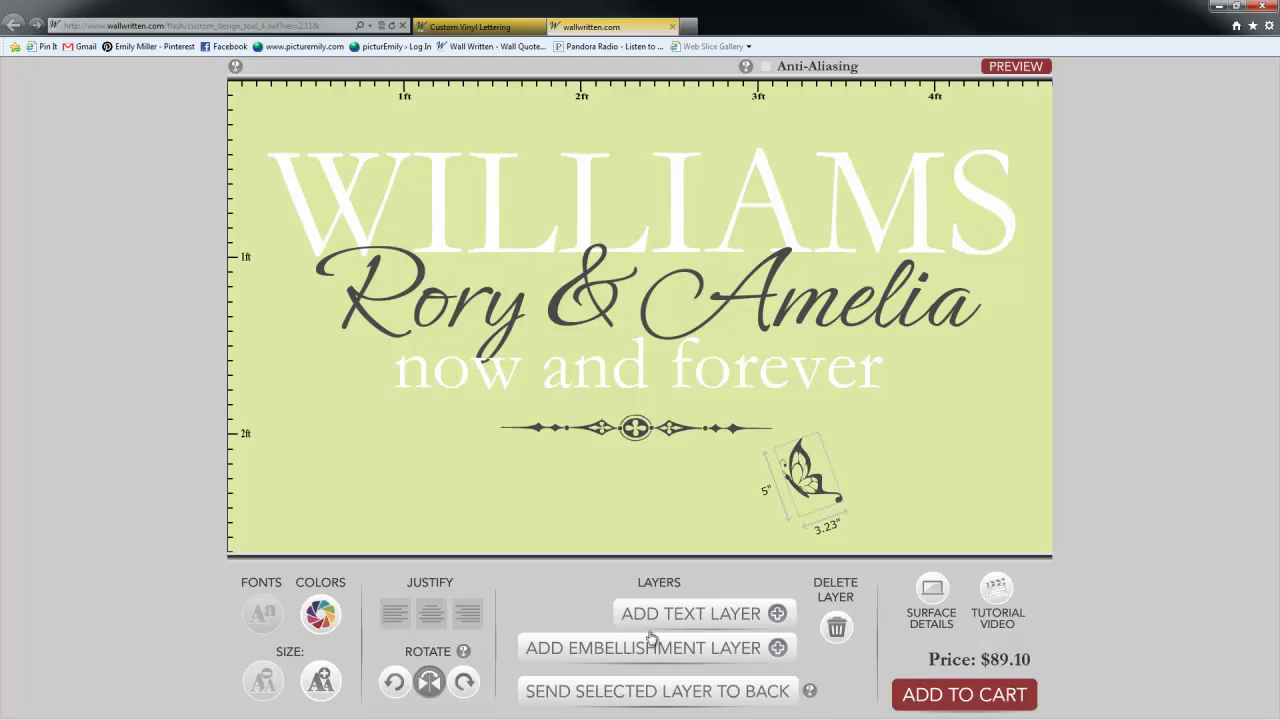
{"action": "left_click_drag", "start_coordinate": [828, 486], "coordinate": [1029, 150]}
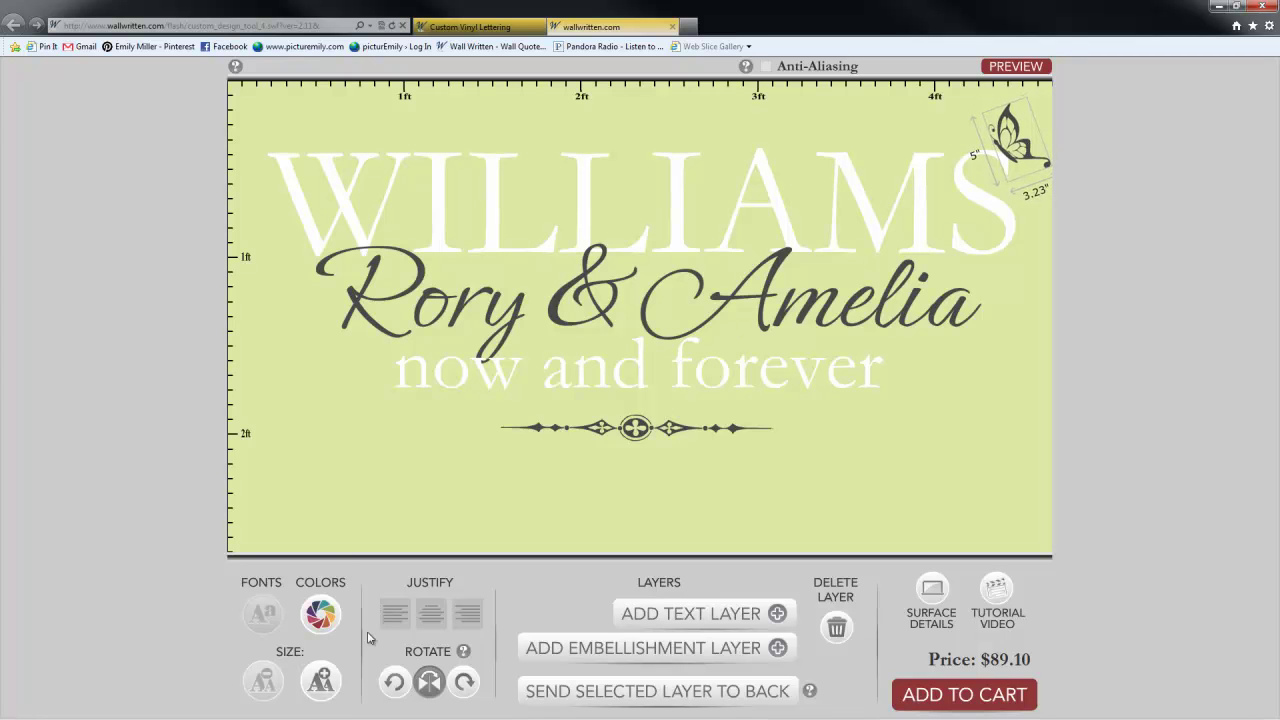
{"action": "left_click", "coordinate": [426, 690]}
Add a text layer, clear its placeholder text, reposition the empty layer, and delete it
{"action": "left_click", "coordinate": [720, 632]}
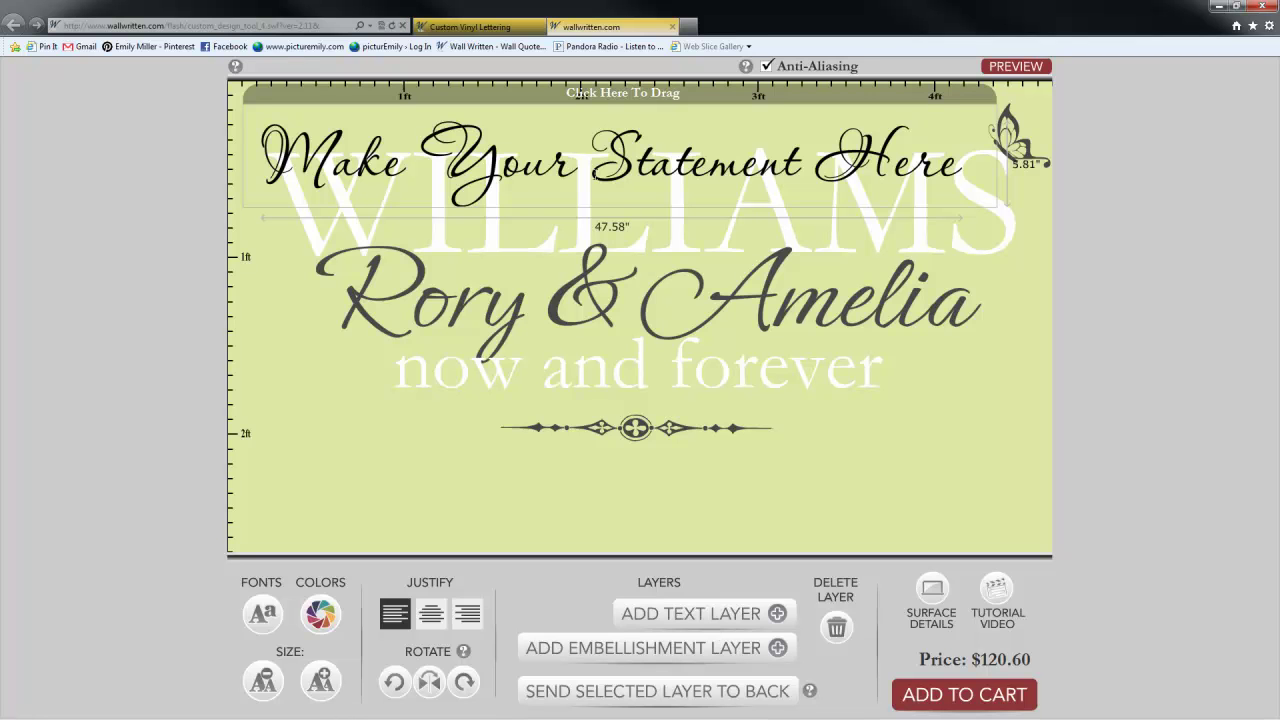
{"action": "left_click_drag", "start_coordinate": [646, 96], "coordinate": [665, 431]}
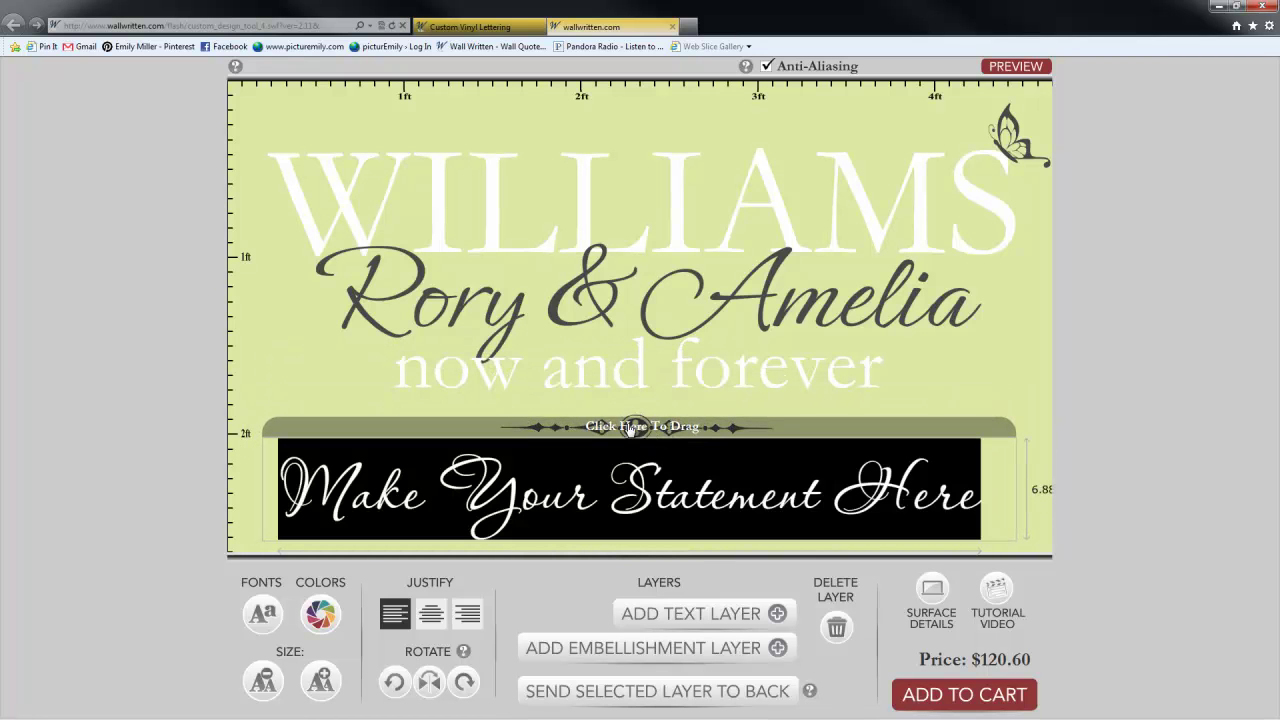
{"action": "key", "text": "BackSpace"}
{"action": "left_click_drag", "start_coordinate": [287, 430], "coordinate": [321, 370]}
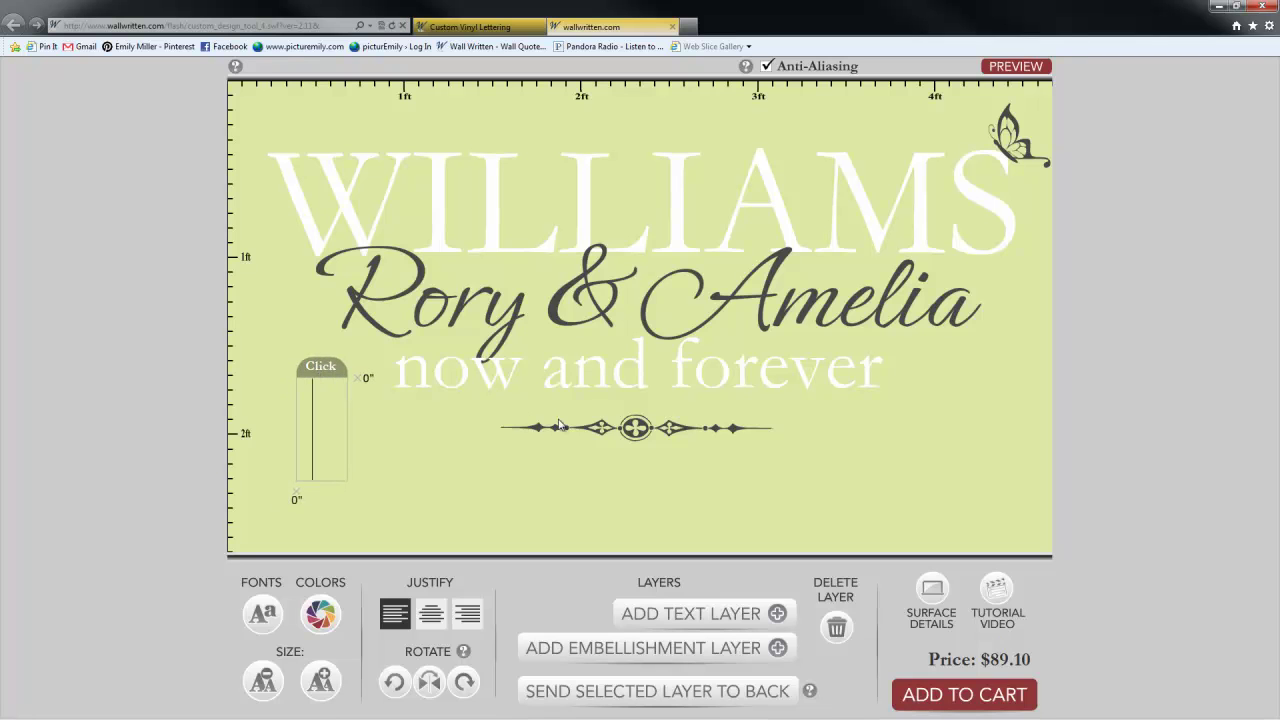
{"action": "left_click_drag", "start_coordinate": [332, 373], "coordinate": [352, 395]}
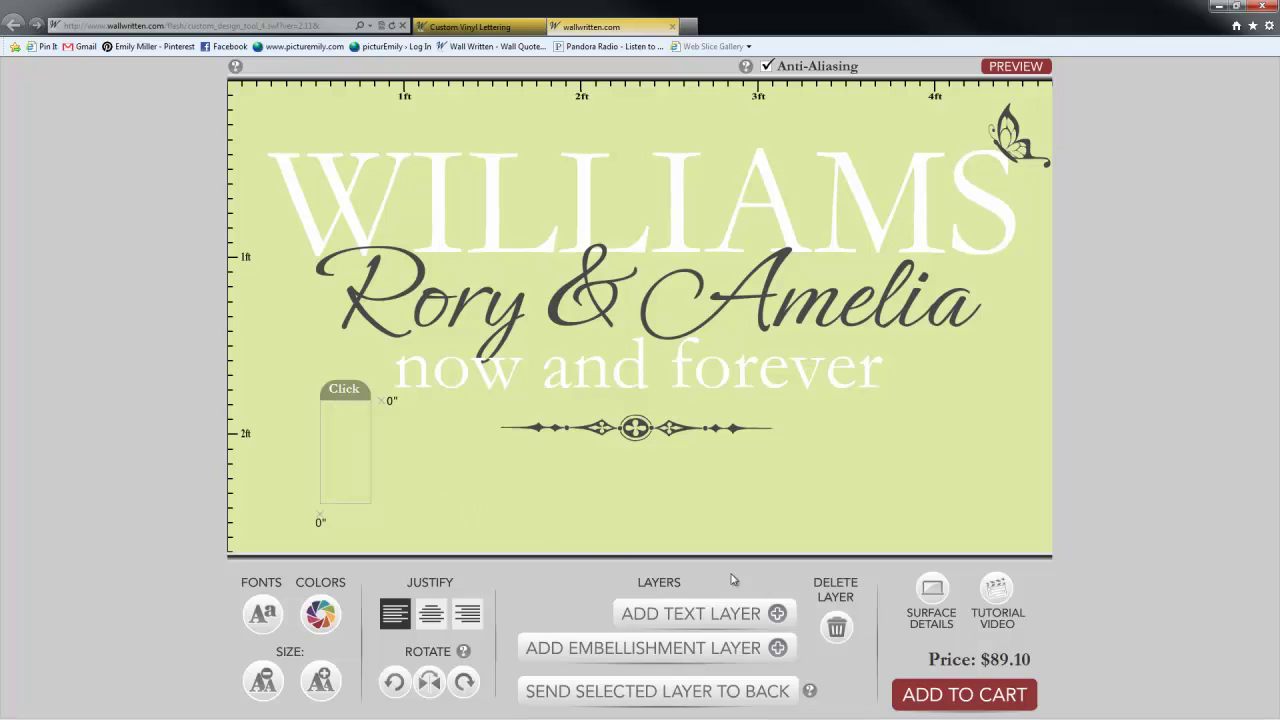
{"action": "left_click", "coordinate": [837, 630]}
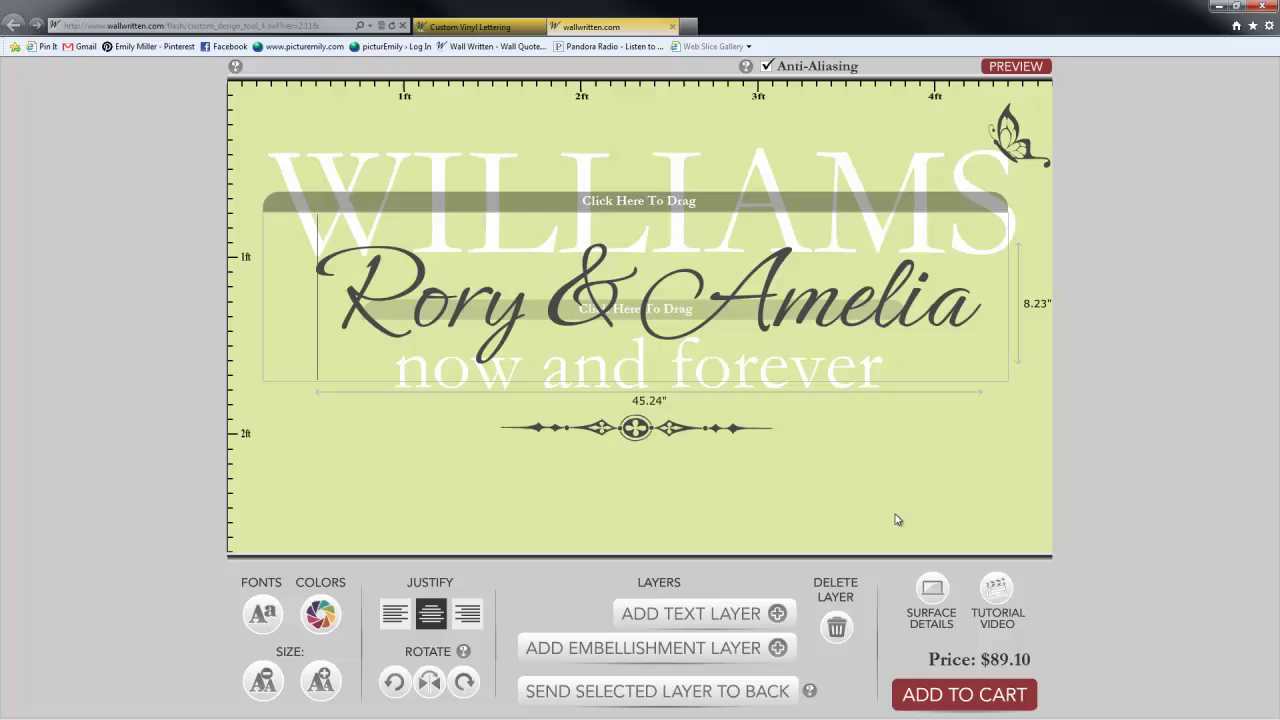
Preview the finished design, close the preview, and add the design to the cart
{"action": "left_click", "coordinate": [1012, 68]}
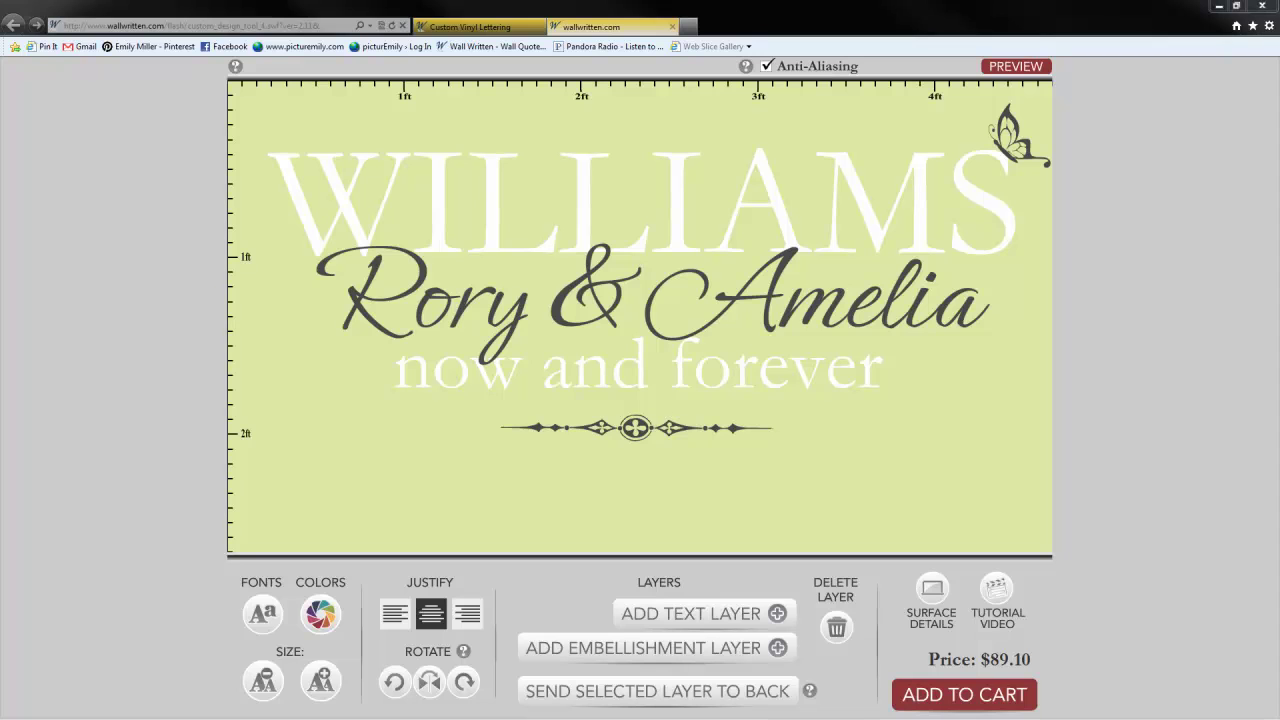
{"action": "left_click", "coordinate": [659, 327]}
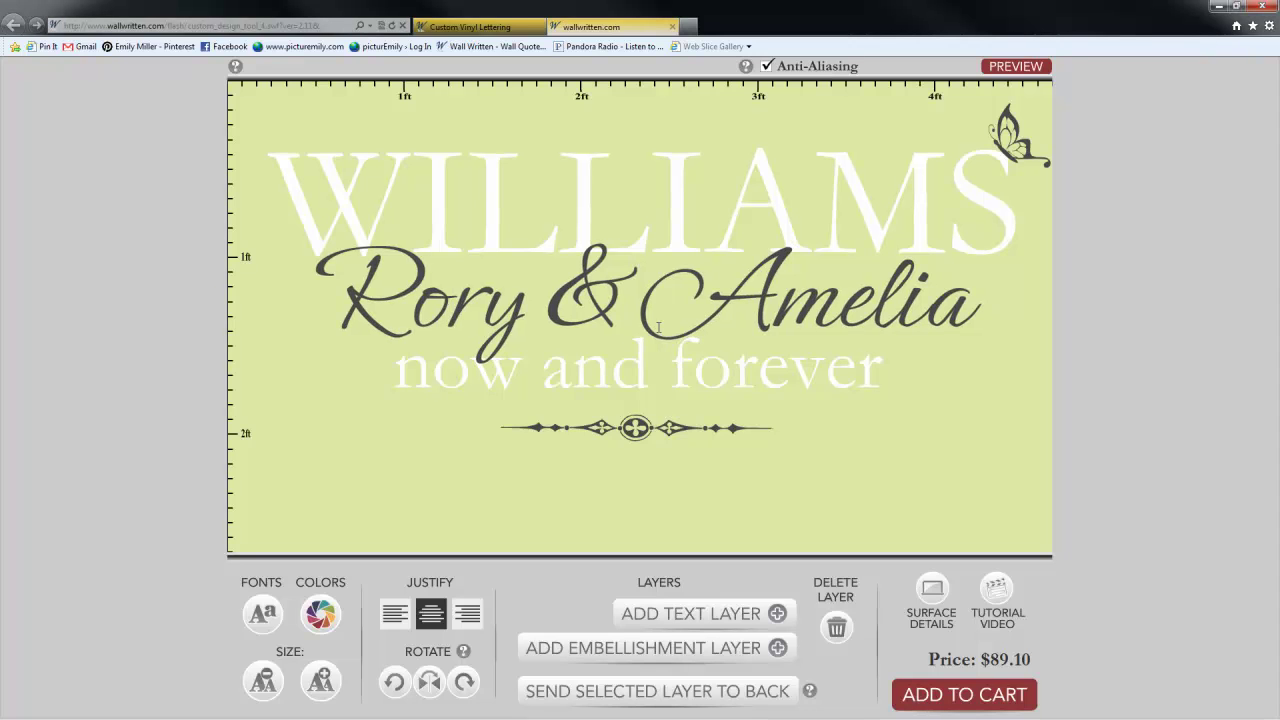
{"action": "left_click", "coordinate": [1014, 698]}
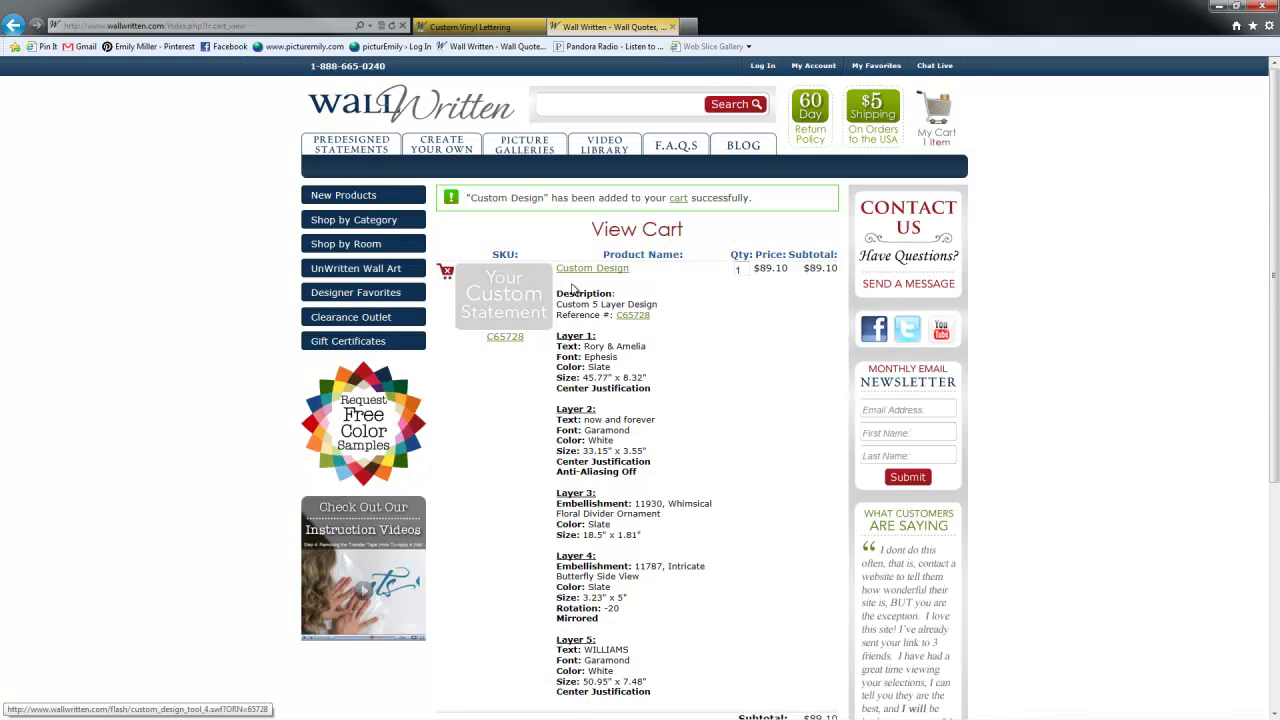
Review the layer details of the custom design in the cart and reopen it for editing
{"action": "scroll", "coordinate": [711, 371], "scroll_direction": "down", "scroll_amount": 3}
{"action": "scroll", "coordinate": [712, 375], "scroll_direction": "up", "scroll_amount": 3}
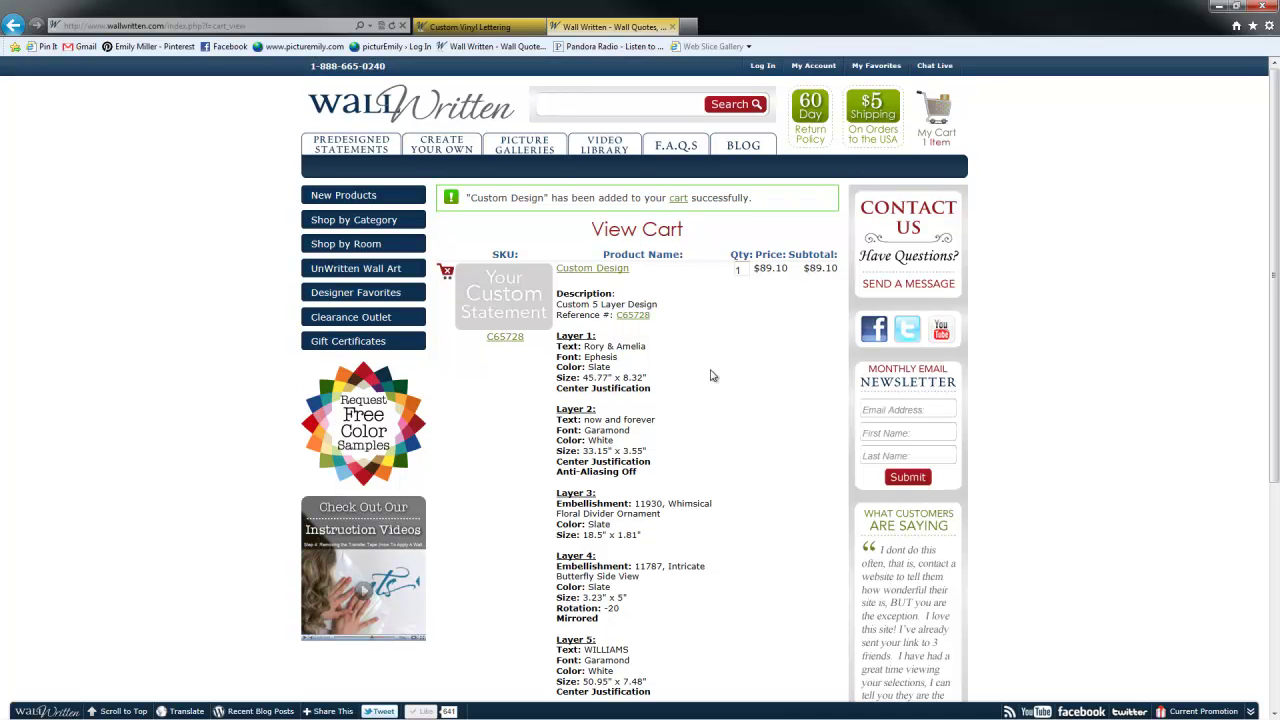
{"action": "scroll", "coordinate": [711, 375], "scroll_direction": "down", "scroll_amount": 1}
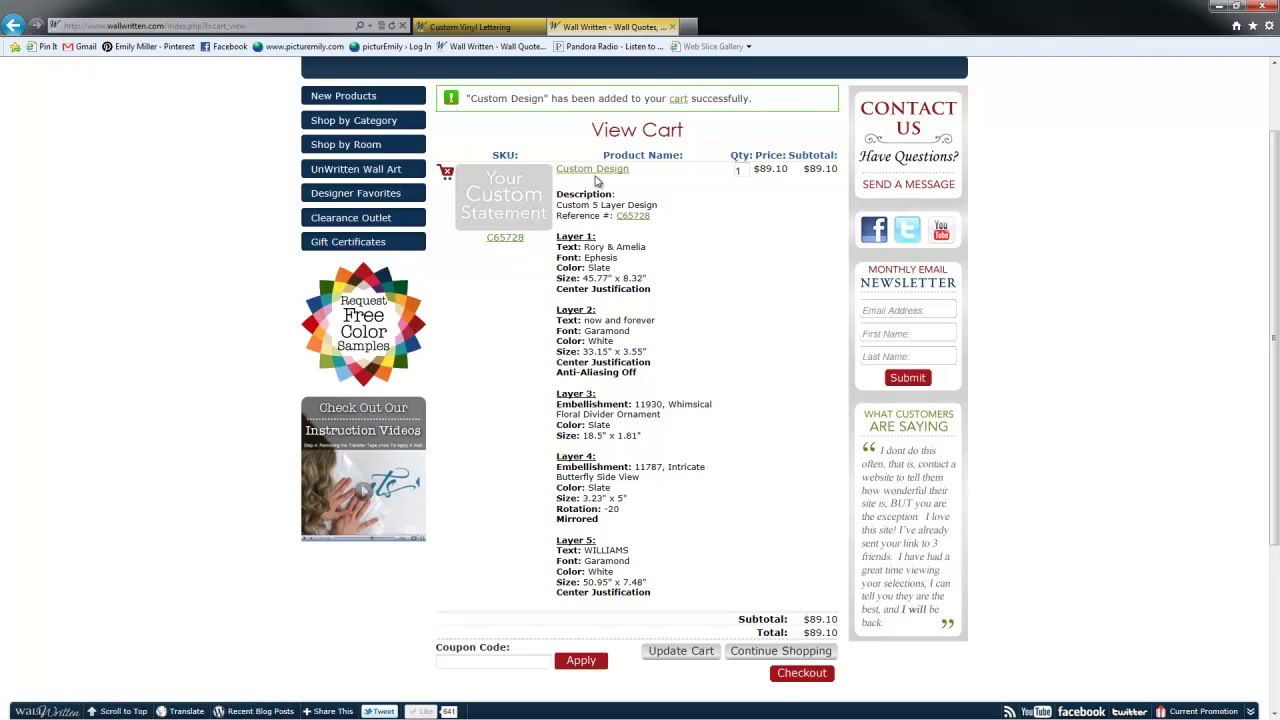
{"action": "left_click", "coordinate": [523, 204]}
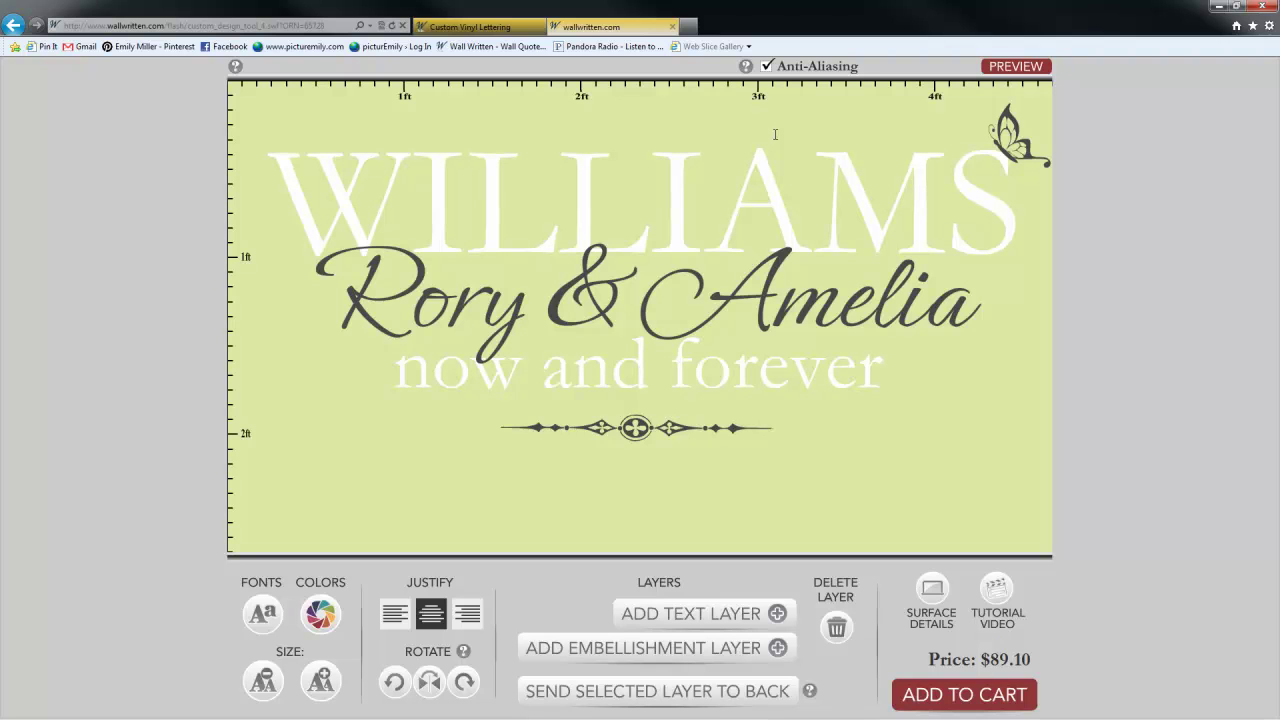
Move the butterfly above the first letter of the surname, unmirrored and rotated 20 degrees clockwise
{"action": "left_click", "coordinate": [1006, 118]}
{"action": "left_click_drag", "start_coordinate": [1006, 118], "coordinate": [290, 154]}
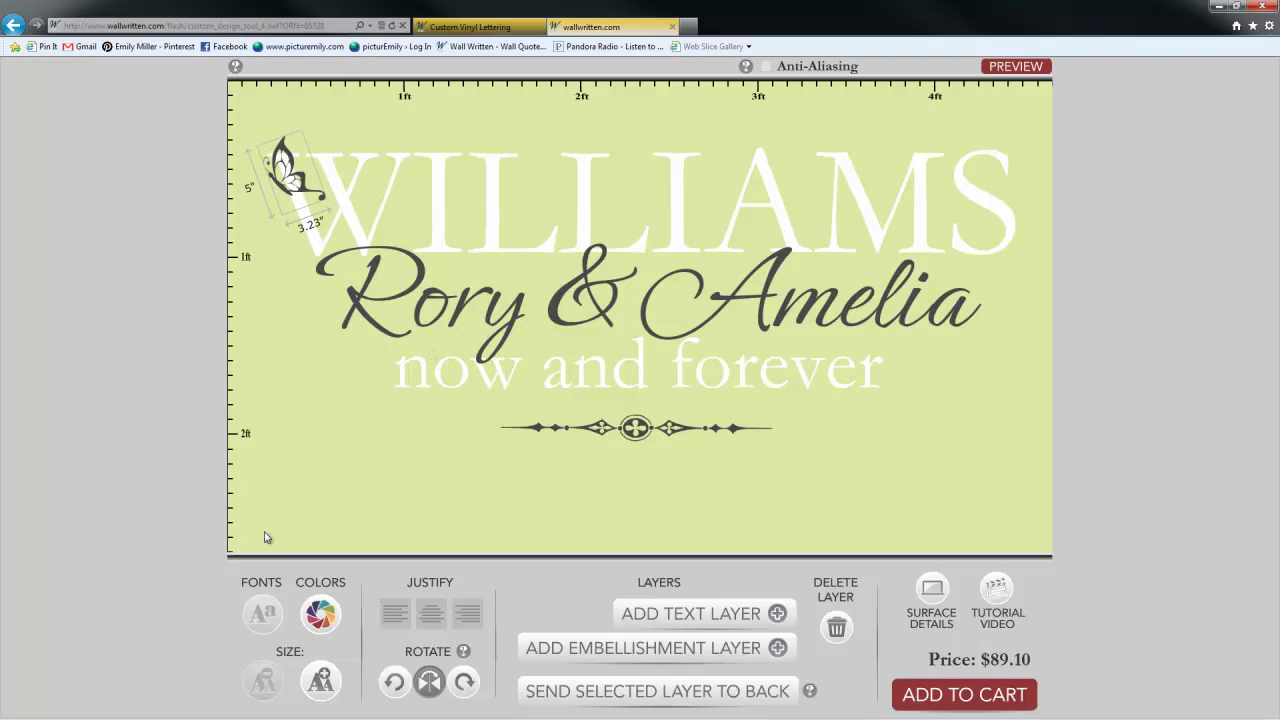
{"action": "left_click", "coordinate": [464, 682]}
{"action": "left_click", "coordinate": [464, 682]}
{"action": "left_click_drag", "start_coordinate": [308, 150], "coordinate": [278, 118]}
{"action": "left_click", "coordinate": [975, 135]}
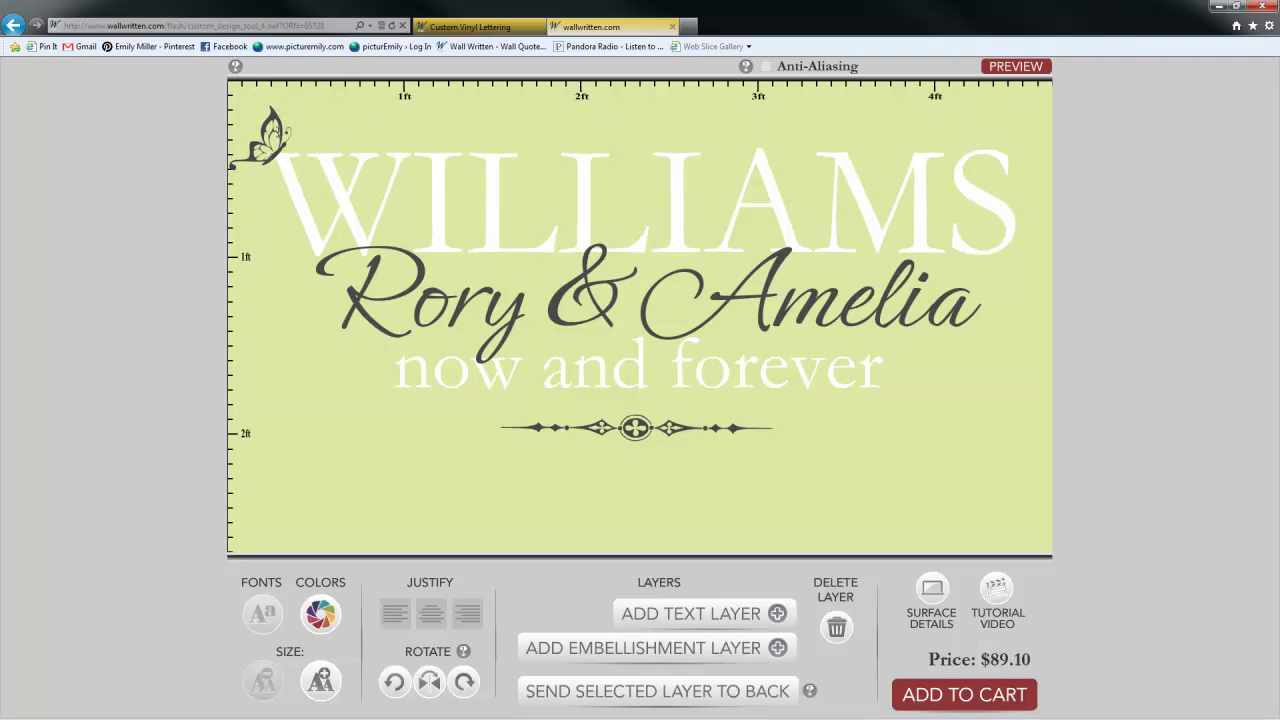
Add the revised design to the cart and compare the layer details of both cart entries
{"action": "left_click", "coordinate": [964, 694]}
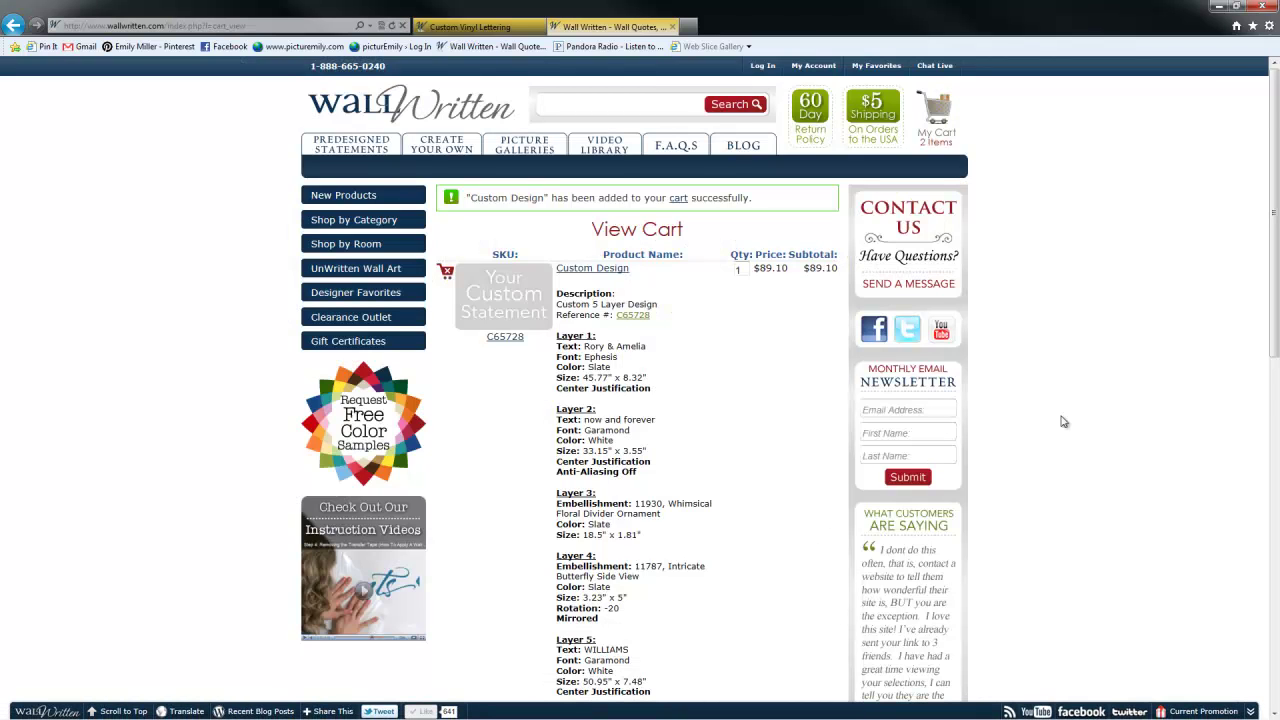
{"action": "scroll", "coordinate": [1063, 422], "scroll_direction": "down", "scroll_amount": 1}
{"action": "scroll", "coordinate": [1063, 422], "scroll_direction": "down", "scroll_amount": 5}
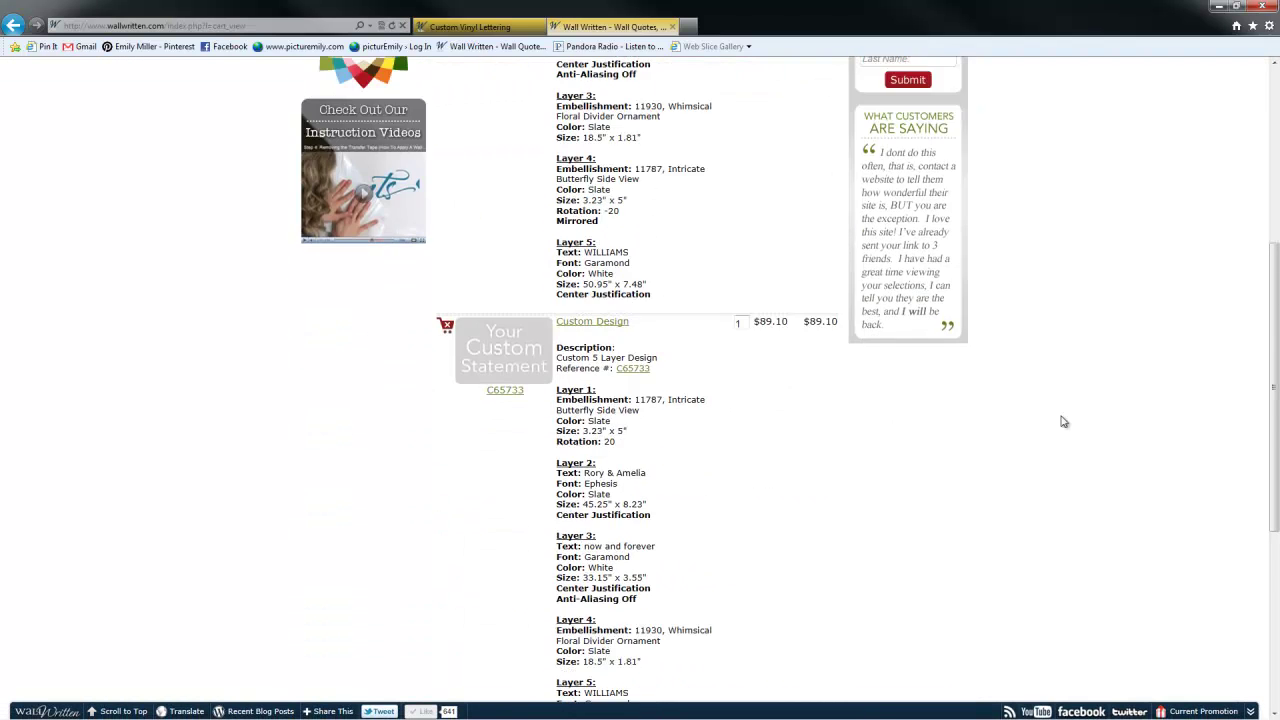
{"action": "scroll", "coordinate": [1063, 422], "scroll_direction": "up", "scroll_amount": 5}
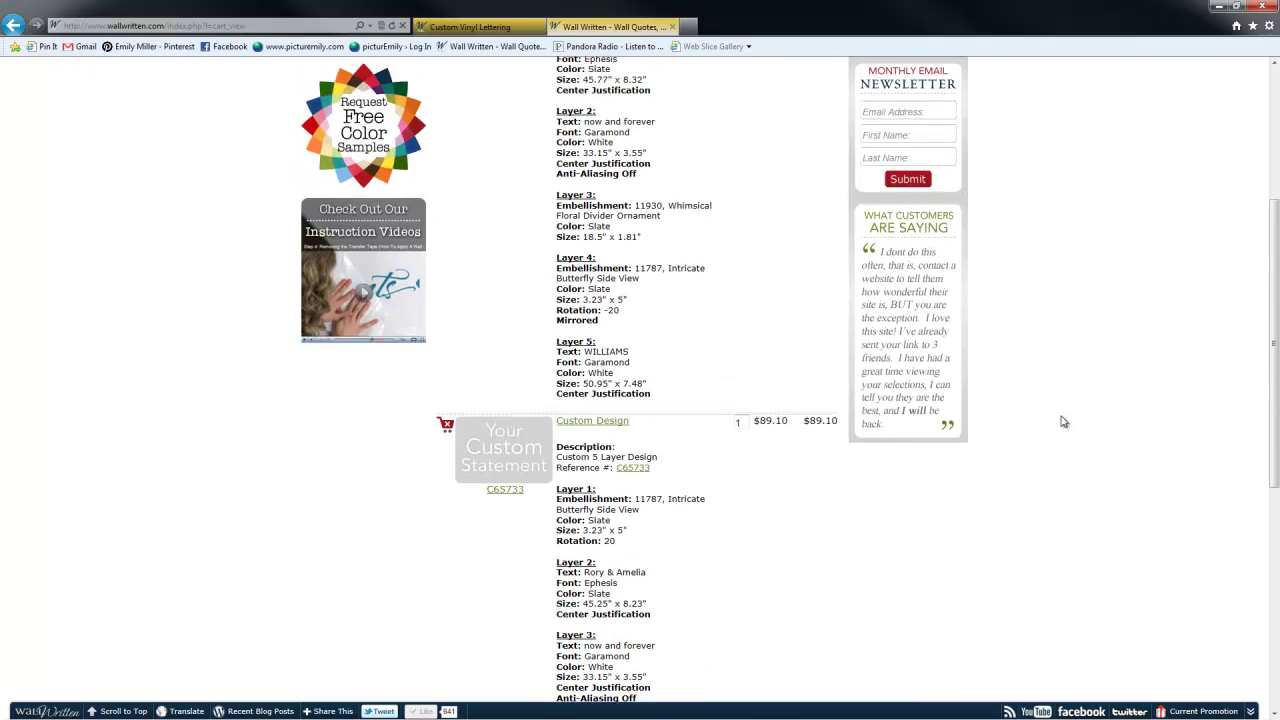
{"action": "scroll", "coordinate": [1063, 422], "scroll_direction": "down", "scroll_amount": 1}
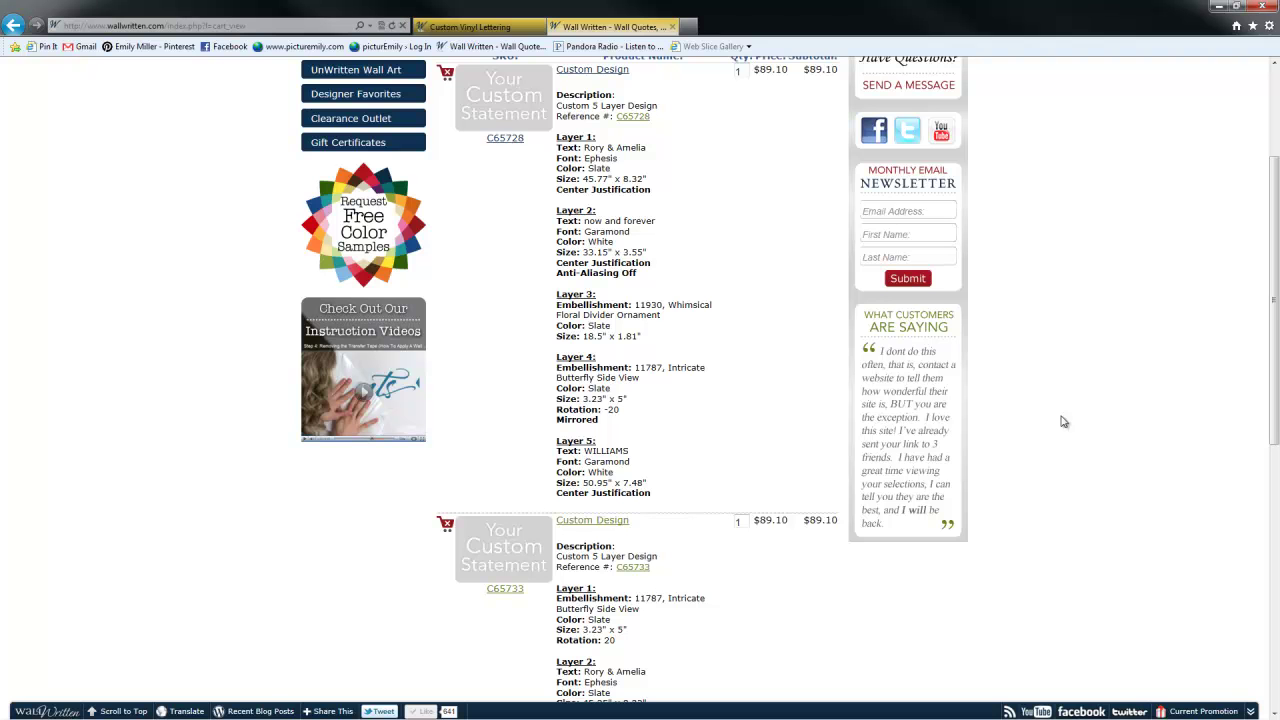
{"action": "scroll", "coordinate": [543, 423], "scroll_direction": "down", "scroll_amount": 3}
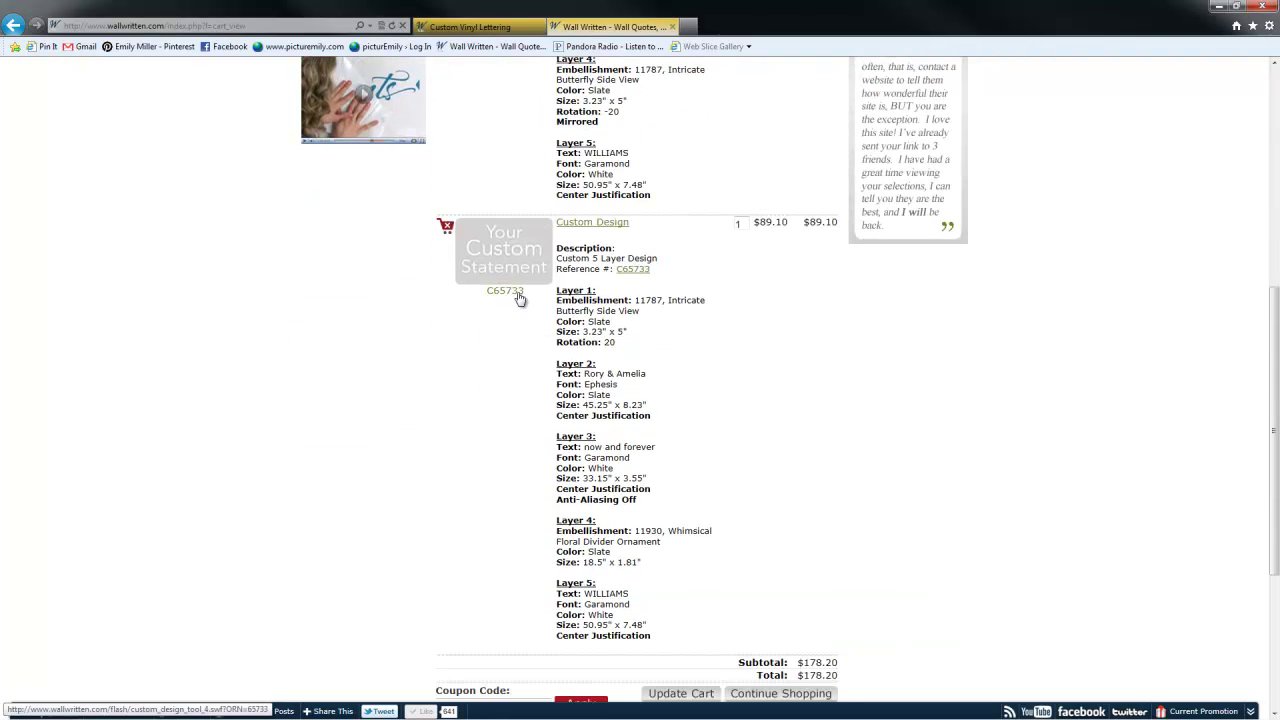
Remove the original custom design from the cart and check the remaining entry
{"action": "scroll", "coordinate": [531, 330], "scroll_direction": "up", "scroll_amount": 4}
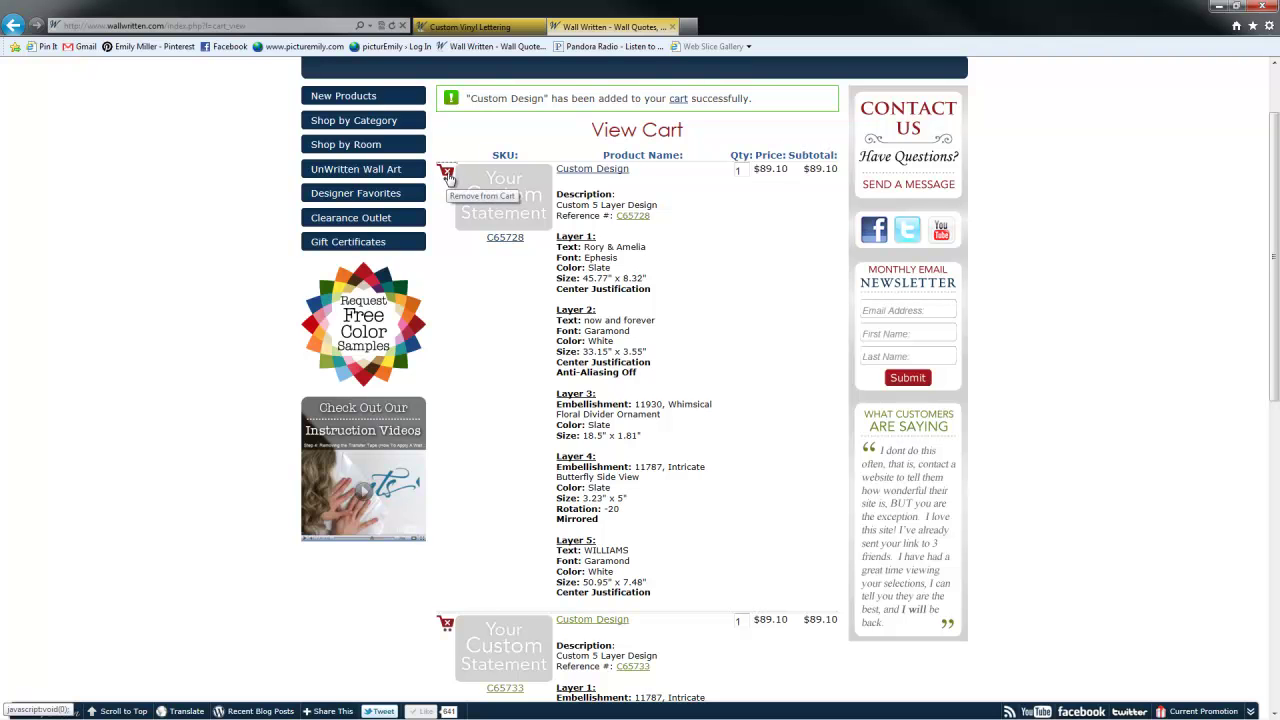
{"action": "left_click", "coordinate": [447, 175]}
{"action": "scroll", "coordinate": [463, 271], "scroll_direction": "down", "scroll_amount": 2}
{"action": "scroll", "coordinate": [666, 279], "scroll_direction": "up", "scroll_amount": 2}
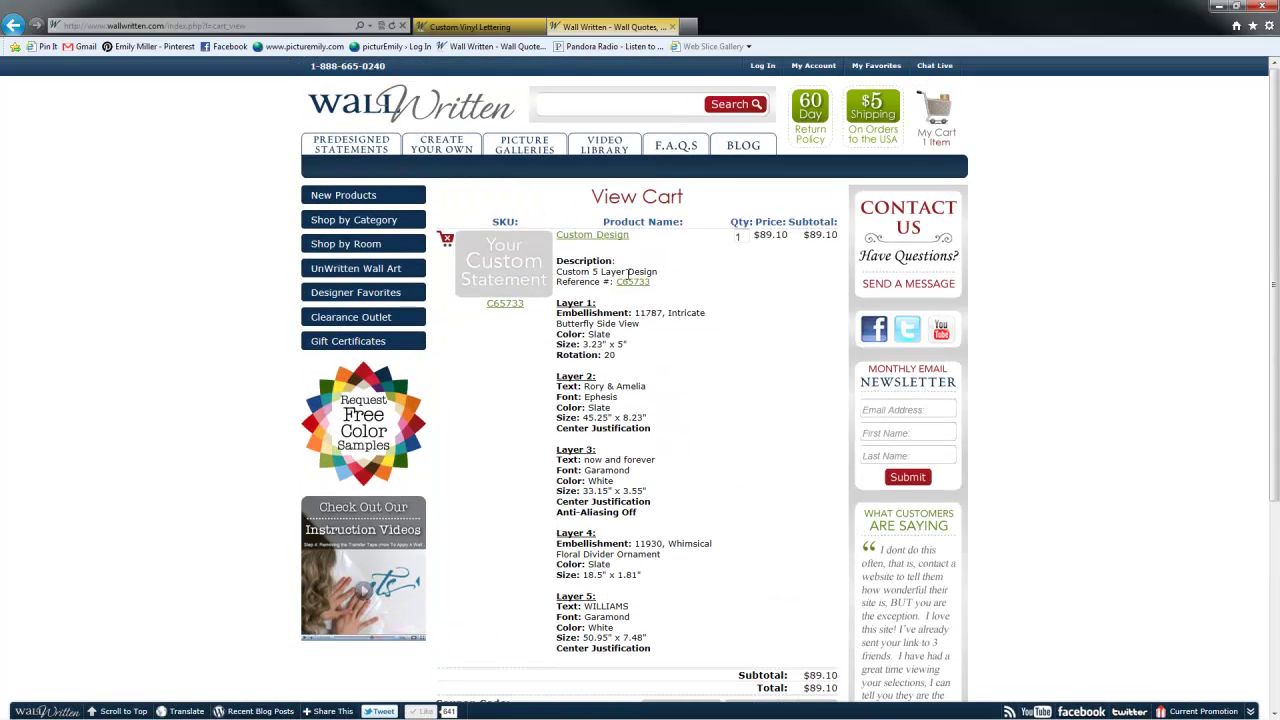
Reopen the custom design from the cart and replace the script line with another couple's first names joined by an ampersand
{"action": "left_click", "coordinate": [518, 281]}
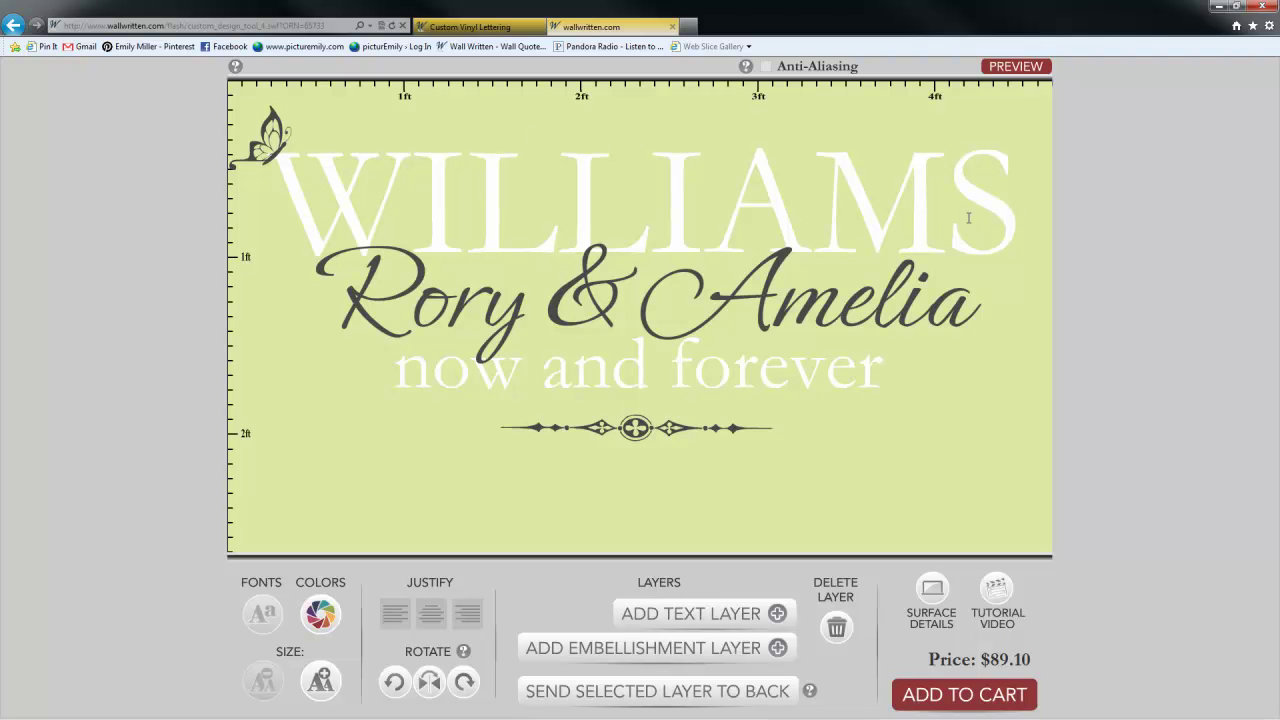
{"action": "left_click_drag", "start_coordinate": [968, 217], "coordinate": [934, 237]}
{"action": "left_click_drag", "start_coordinate": [966, 300], "coordinate": [308, 297]}
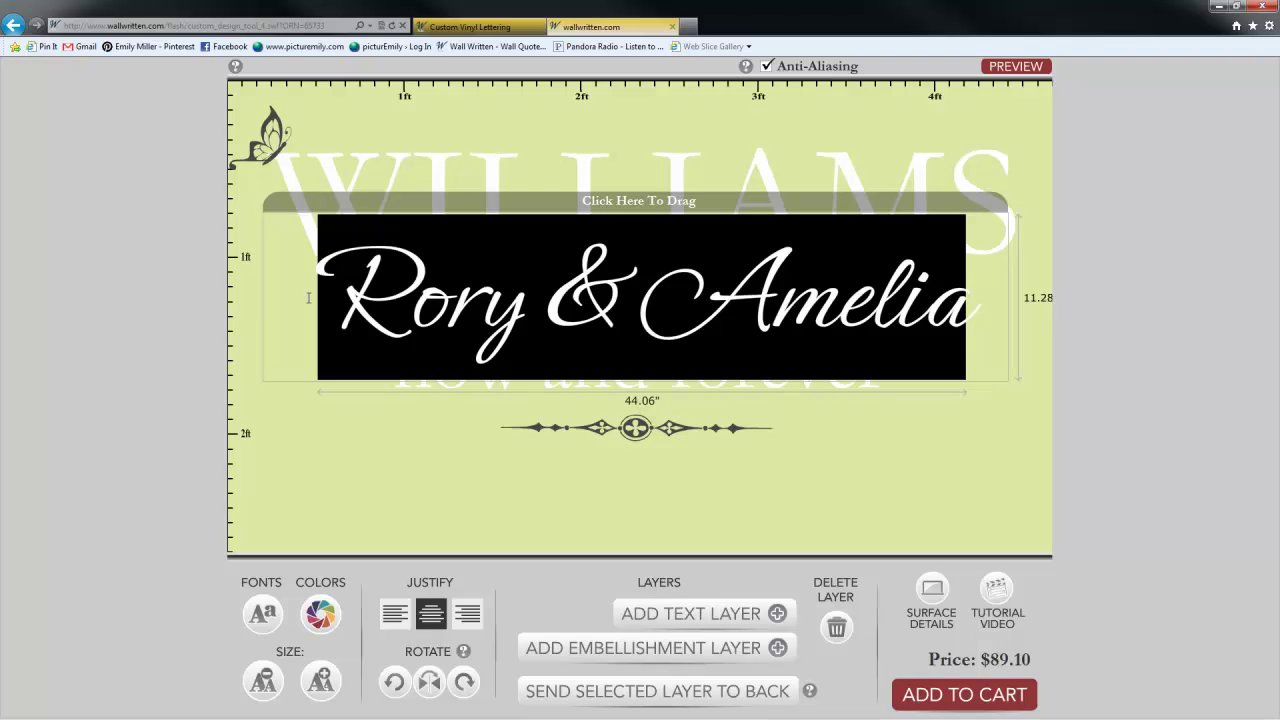
{"action": "type", "text": "David & Cylvia"}
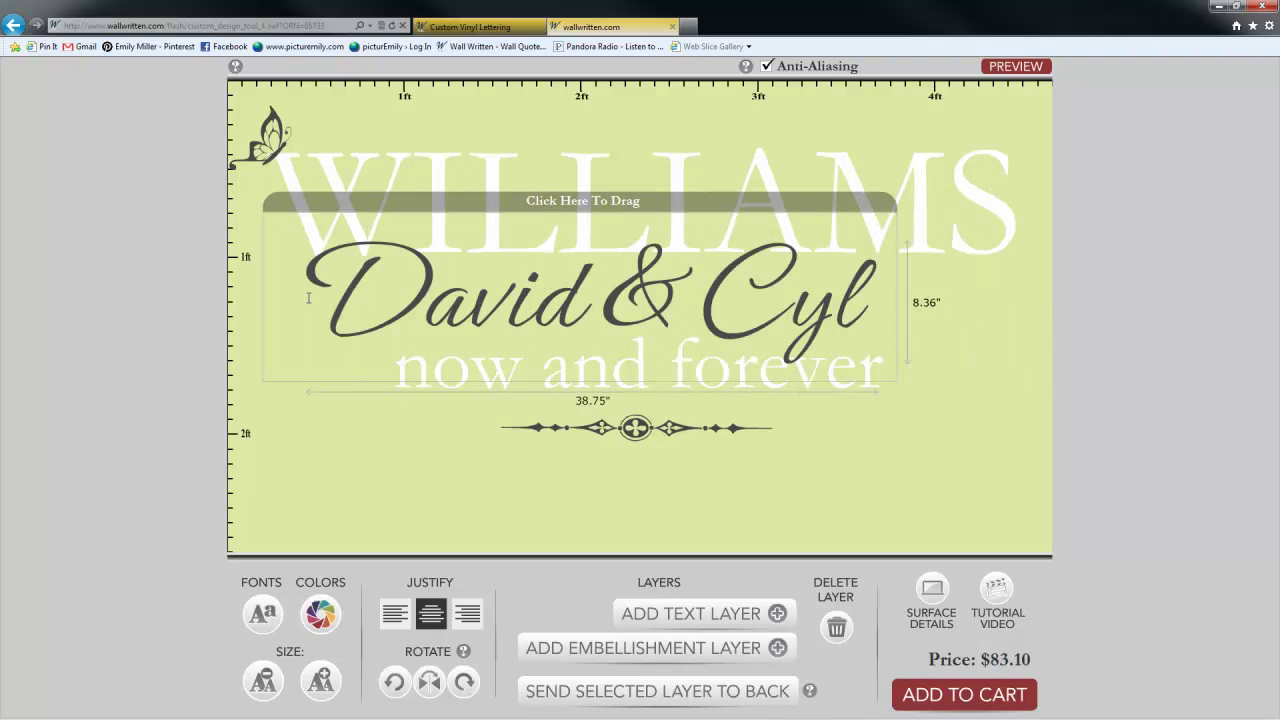
{"action": "left_click", "coordinate": [905, 510]}
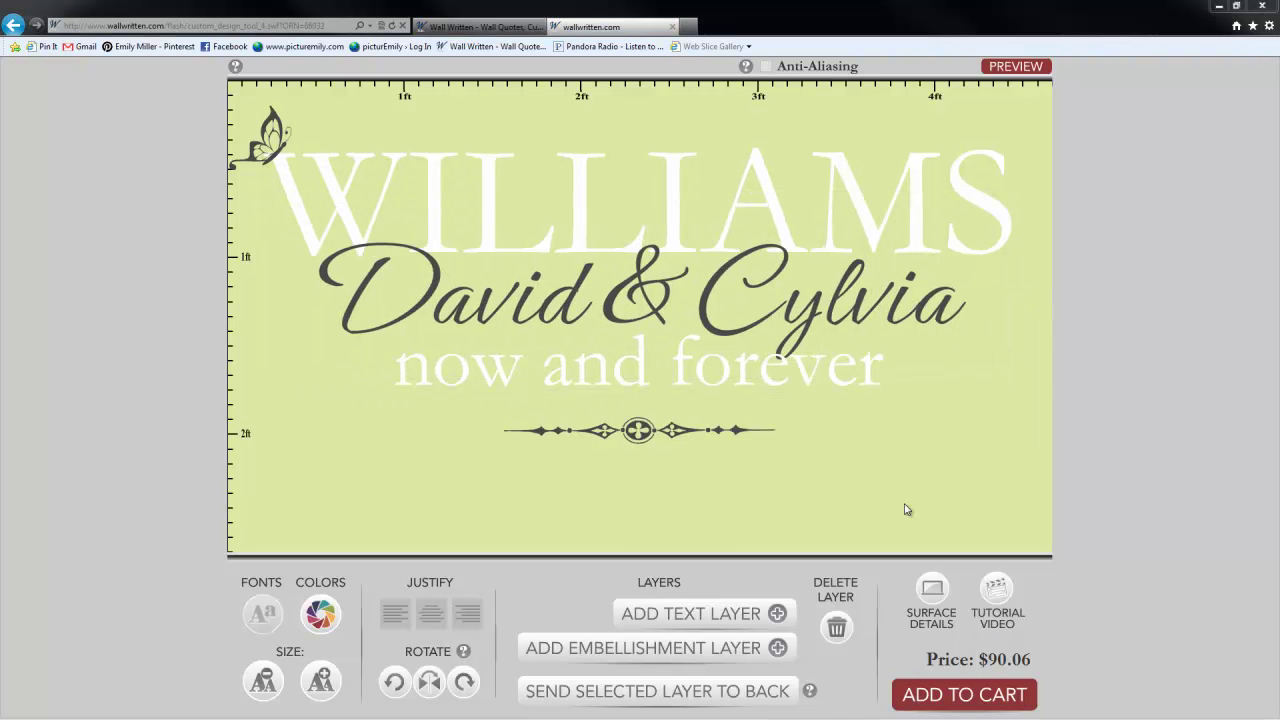
Add the design with the new first names to the cart and review the layer details of the cart entries
{"action": "left_click", "coordinate": [985, 697]}
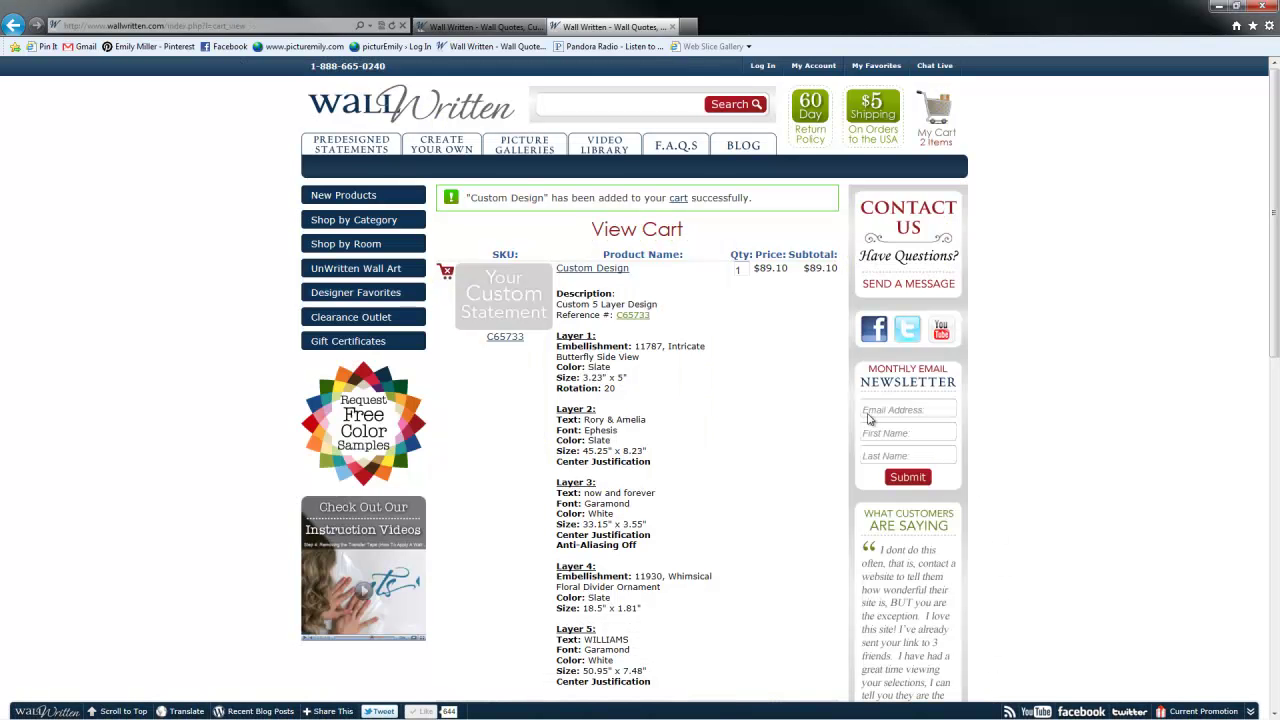
{"action": "scroll", "coordinate": [736, 346], "scroll_direction": "down", "scroll_amount": 2}
{"action": "scroll", "coordinate": [736, 346], "scroll_direction": "down", "scroll_amount": 4}
{"action": "scroll", "coordinate": [736, 346], "scroll_direction": "up", "scroll_amount": 4}
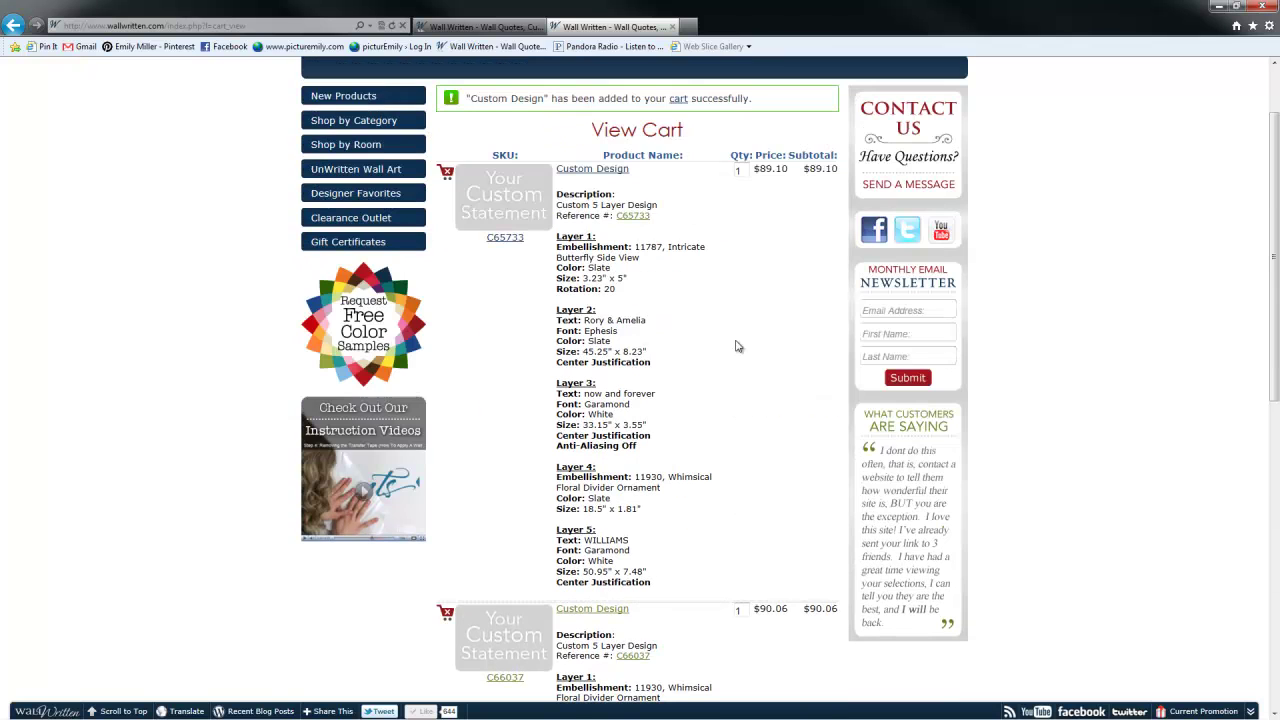
{"action": "left_click", "coordinate": [530, 212]}
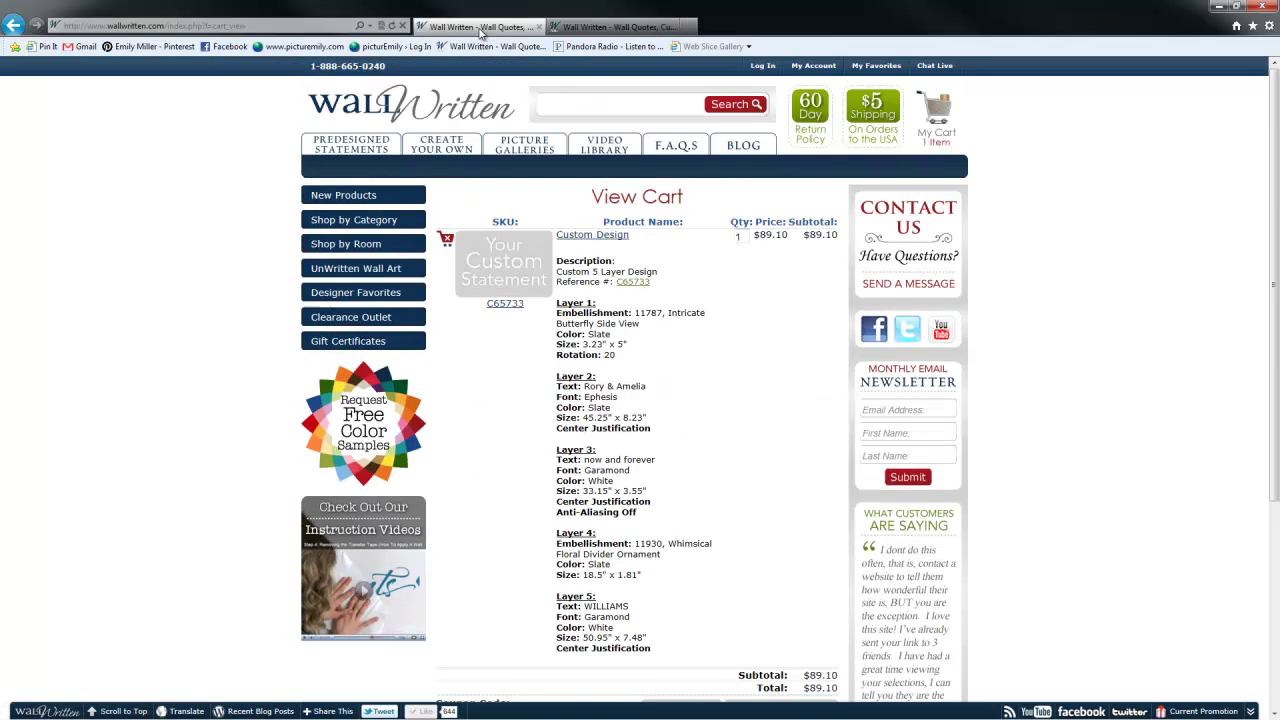